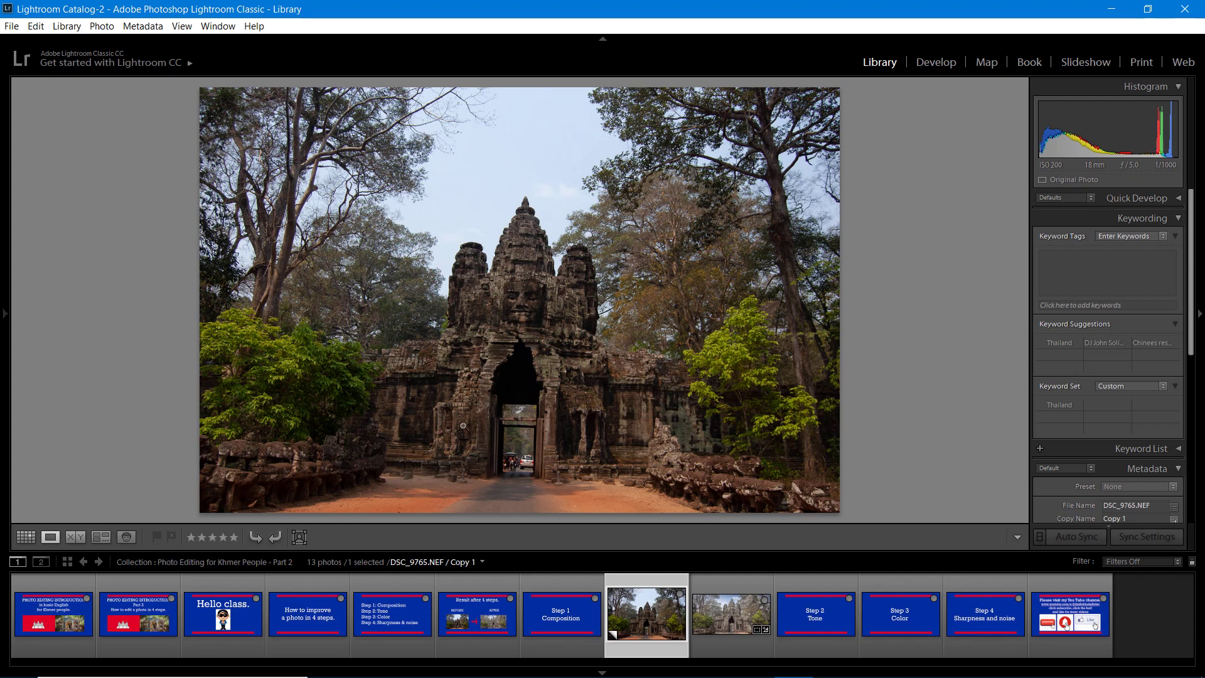
Examine the temple gate photo at full screen and zoomed in on the carved face, gateway, walls and surrounding trees.
key(f)
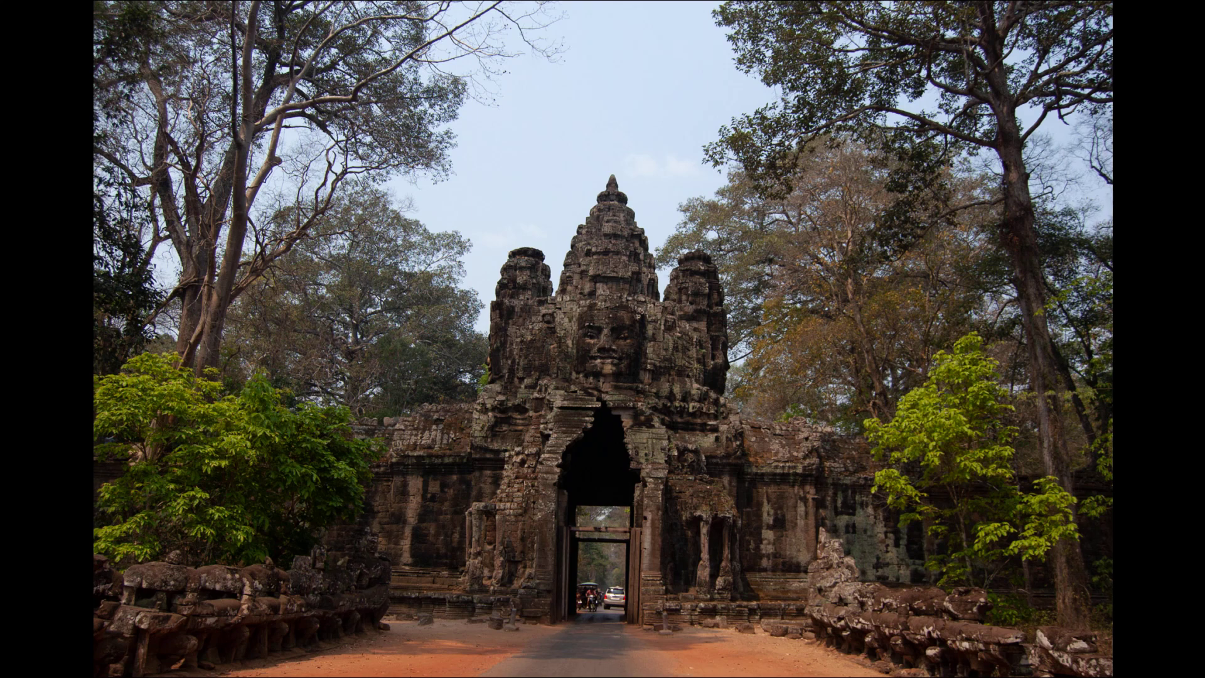
key(Escape)
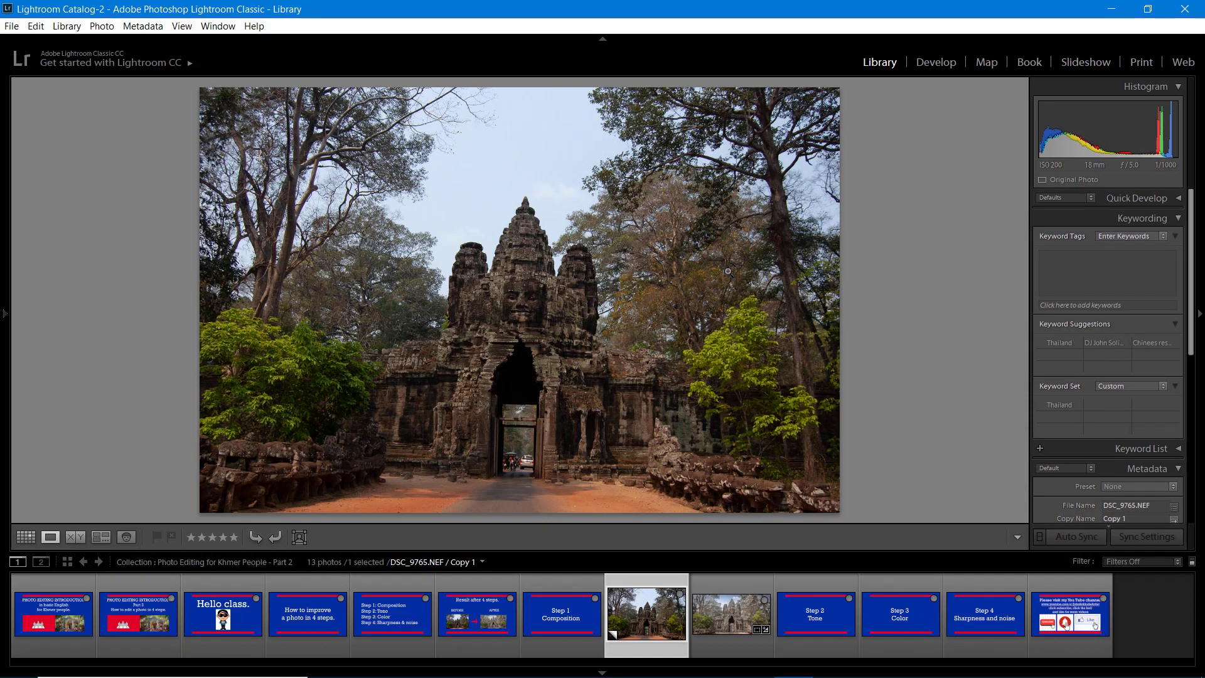
click(528, 307)
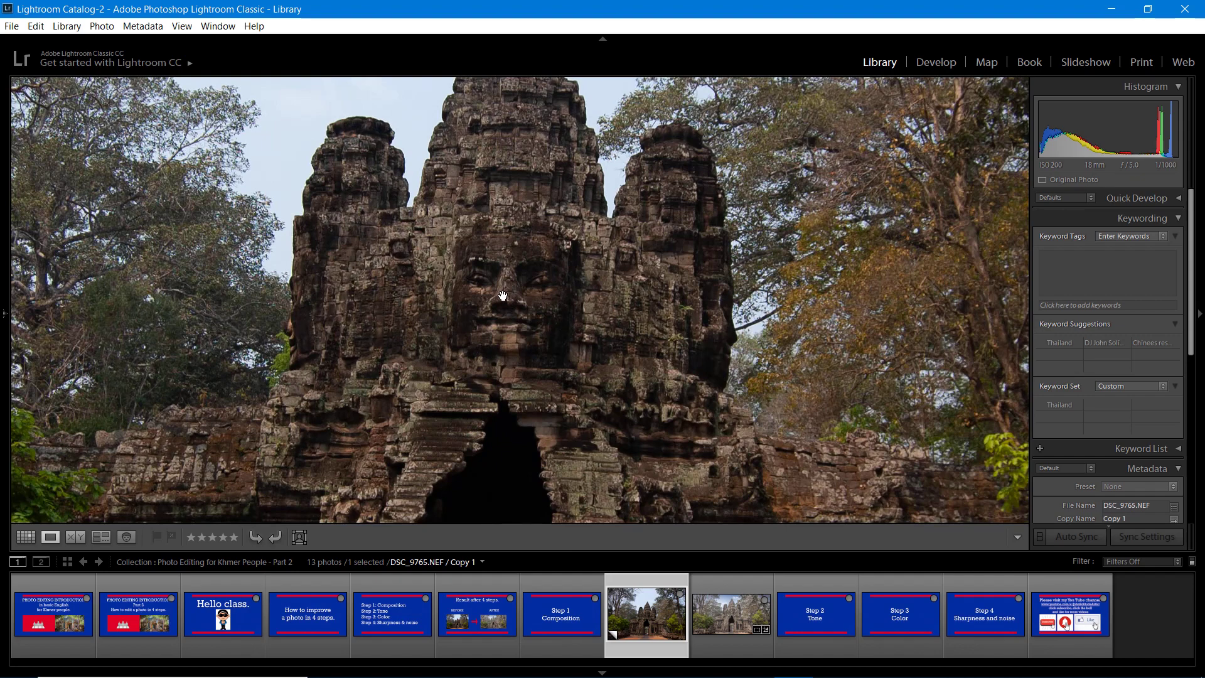
click(504, 297)
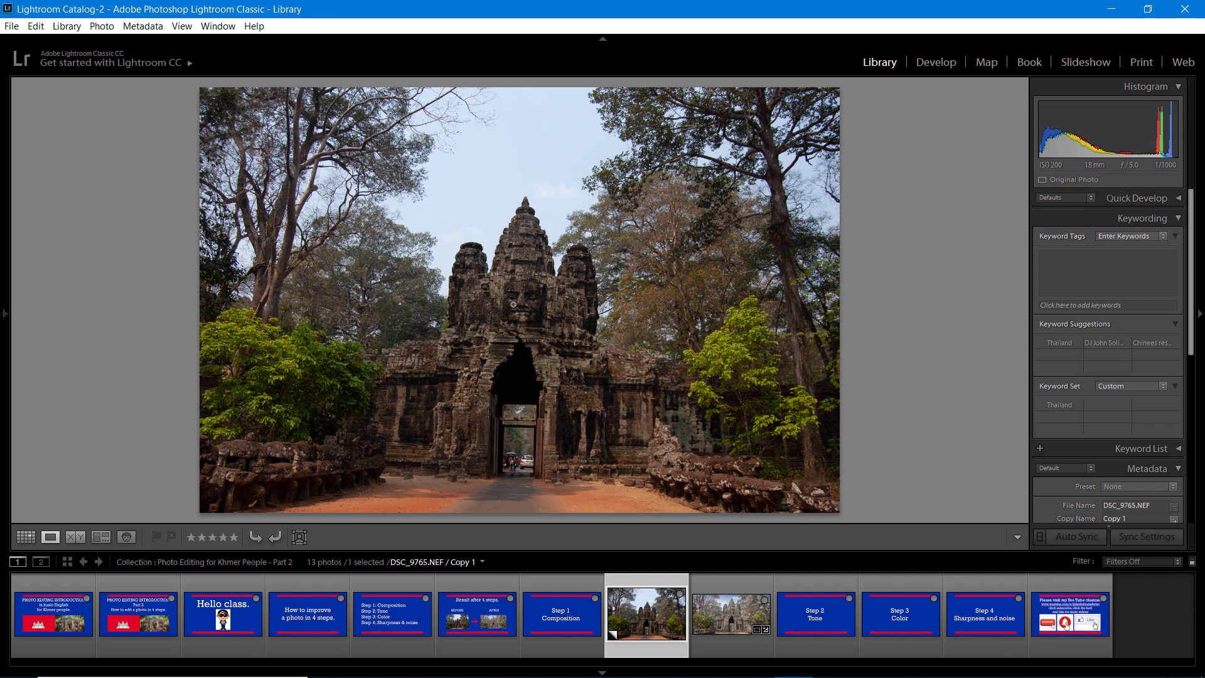
click(513, 305)
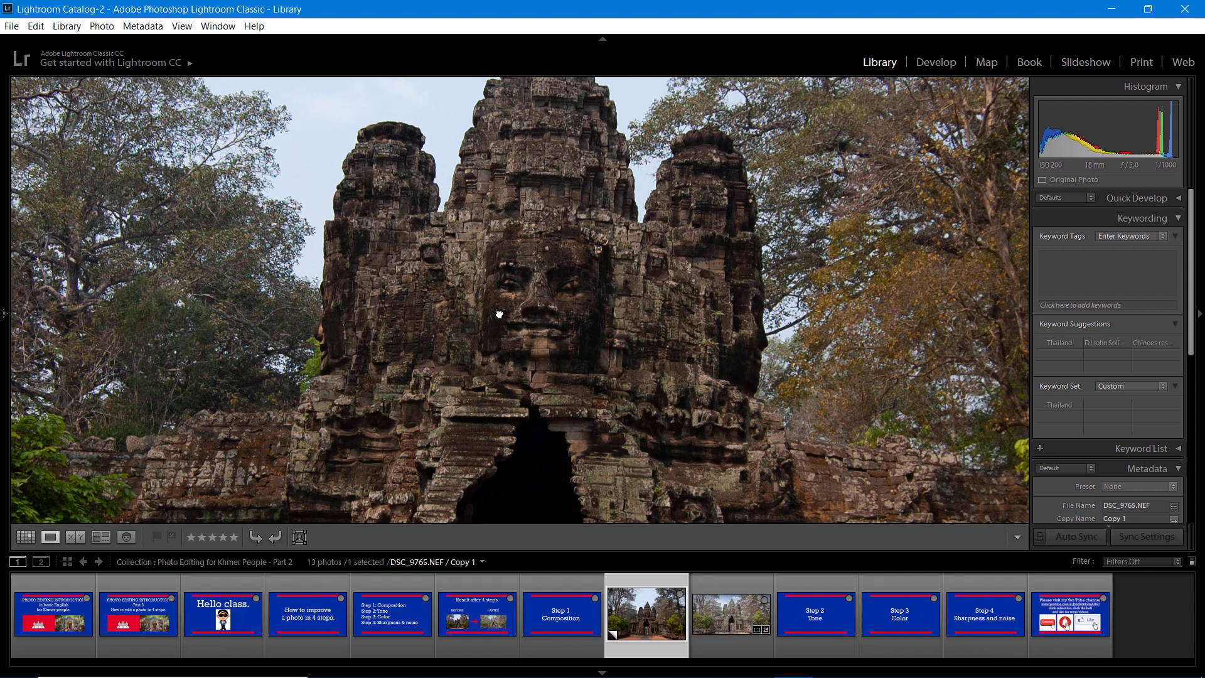
drag(498, 315, 699, 261)
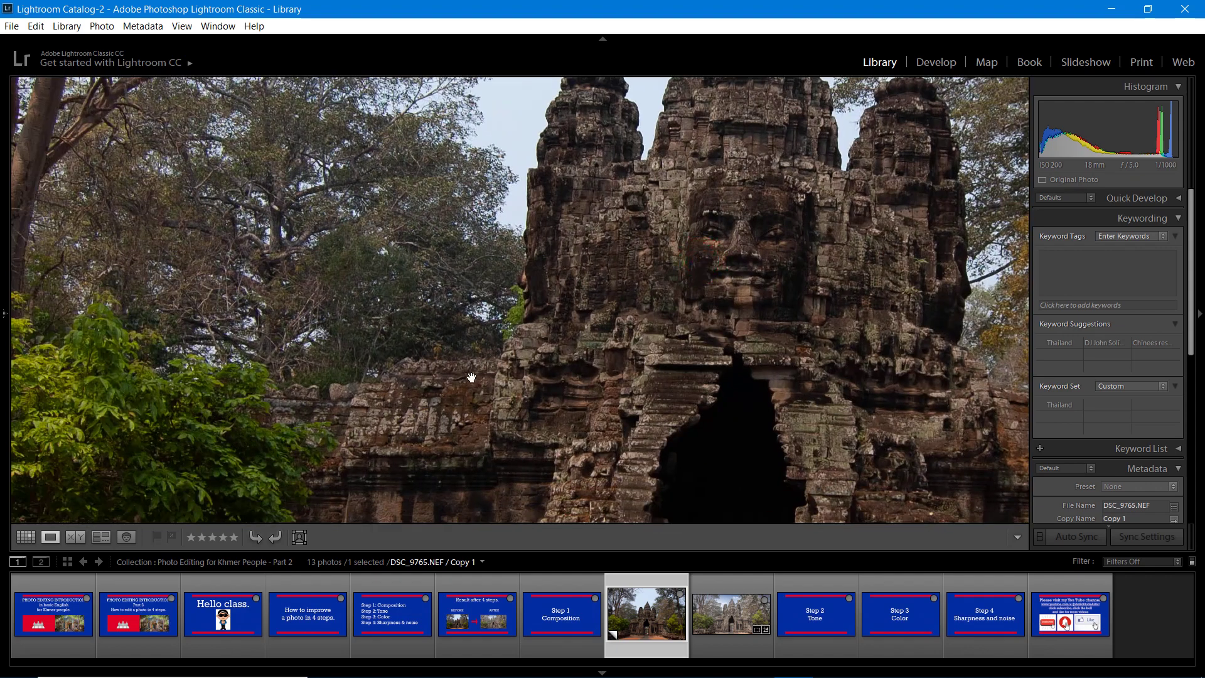
drag(436, 393, 405, 164)
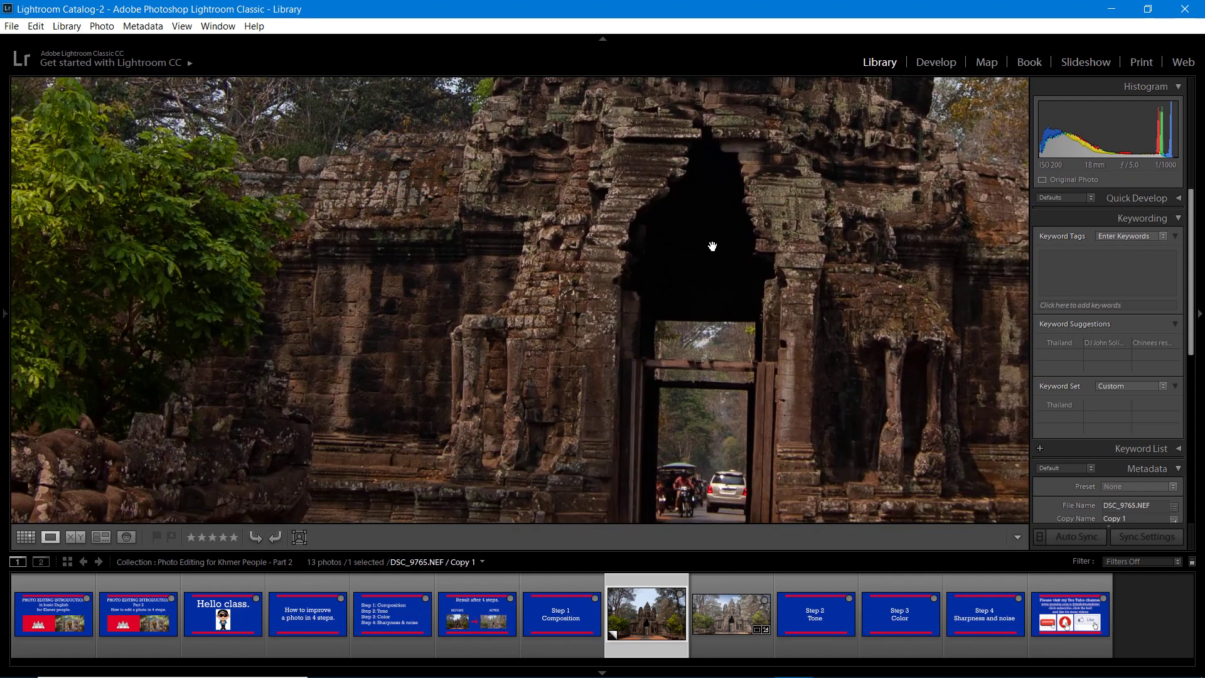
drag(712, 246, 153, 374)
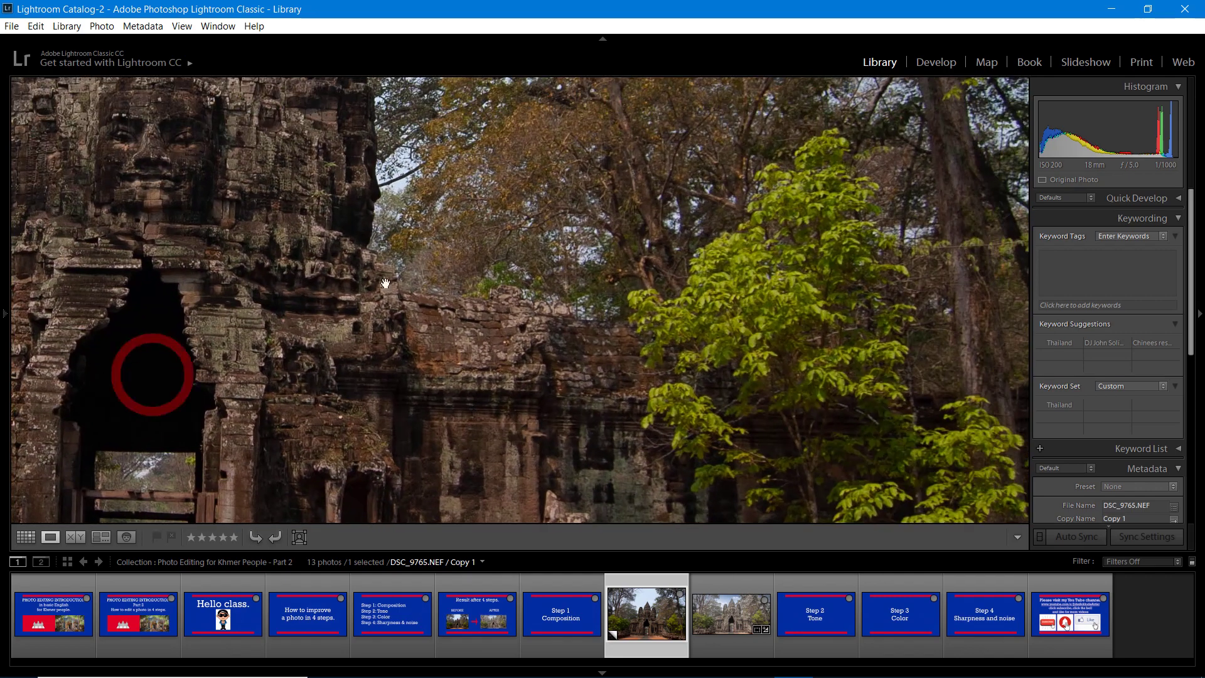
drag(681, 196, 697, 419)
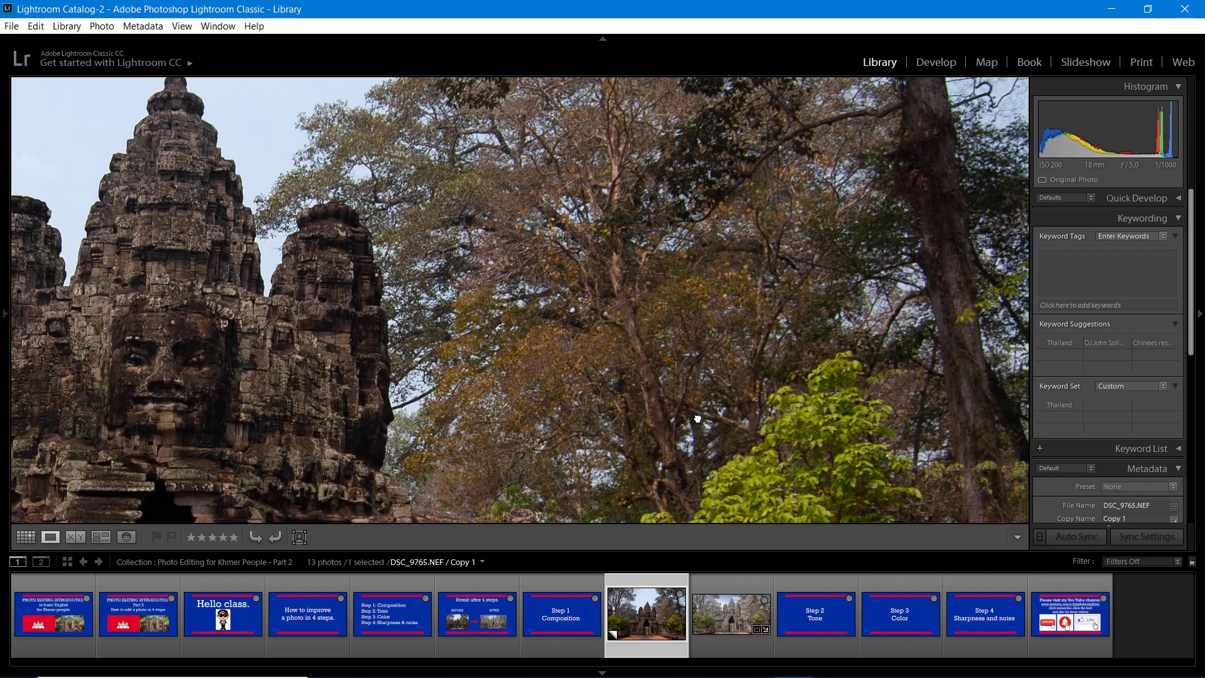
click(489, 324)
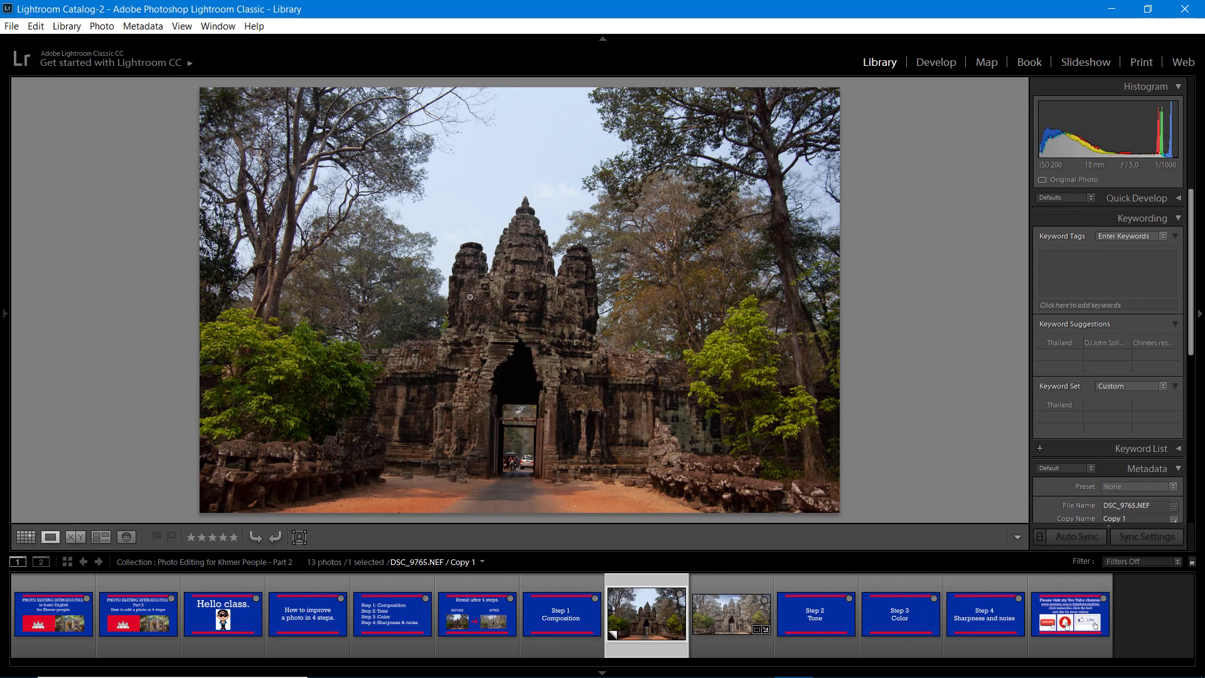
View the Step 1 Composition slide, reselect the DSC_9765.NEF Copy 1 photo and open it in the Develop module.
click(564, 612)
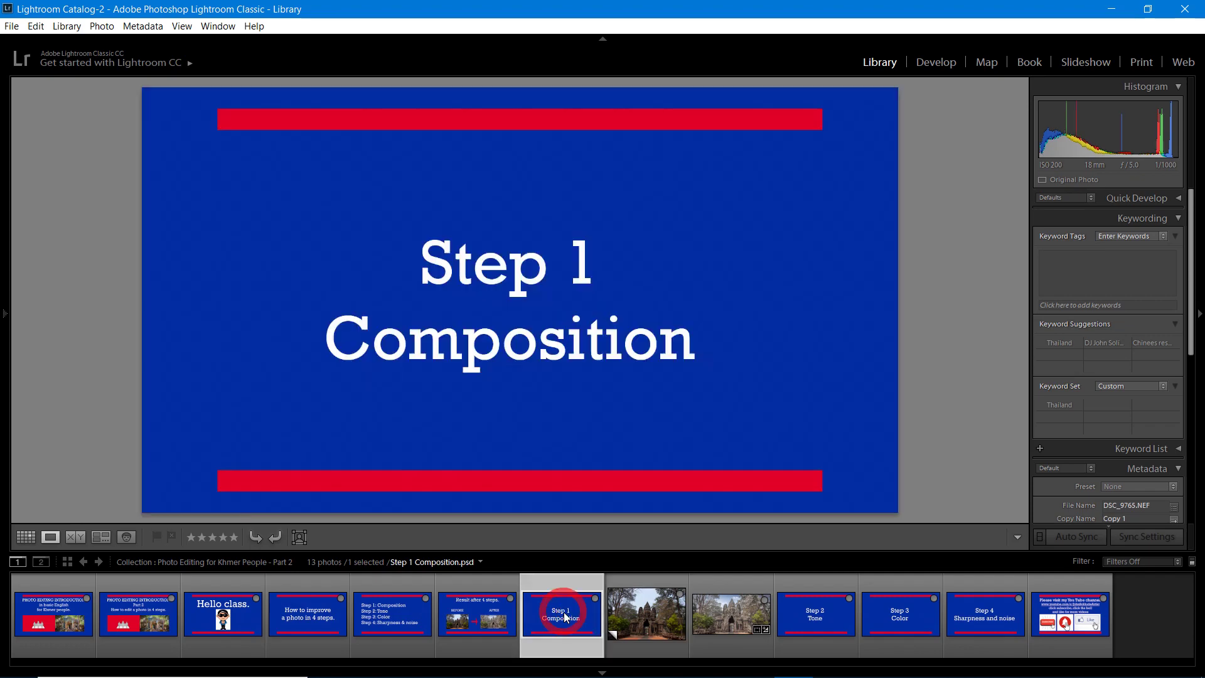
click(642, 615)
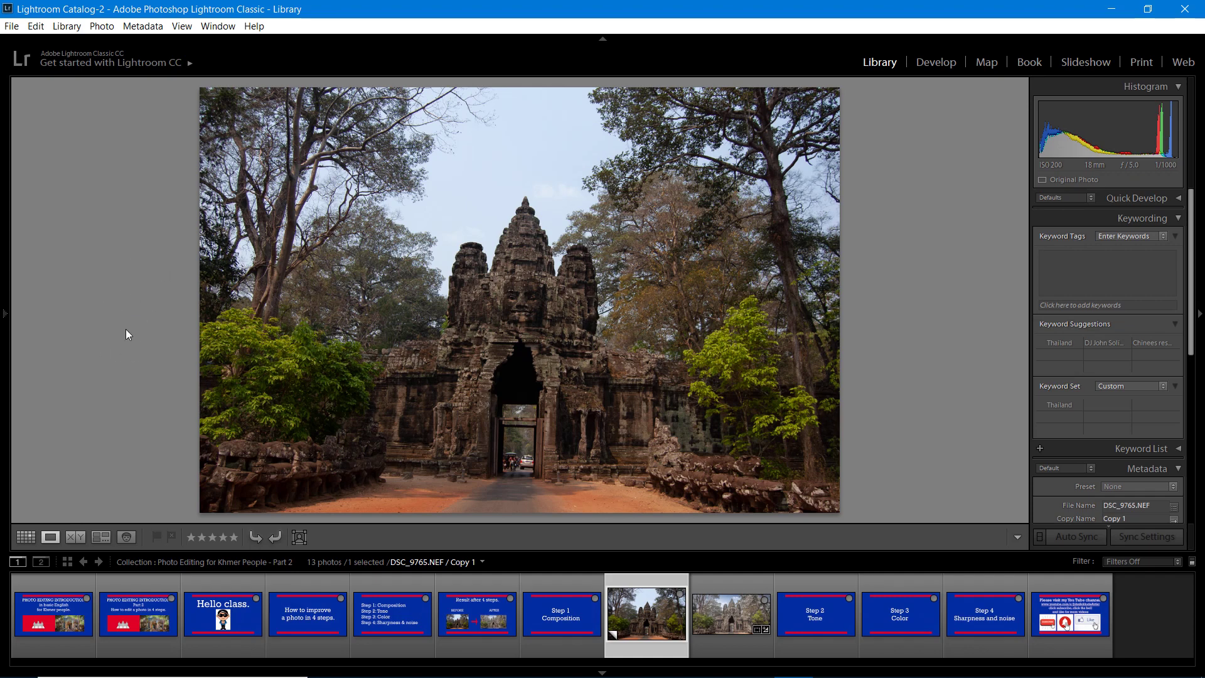
mouse_move(1, 320)
click(934, 62)
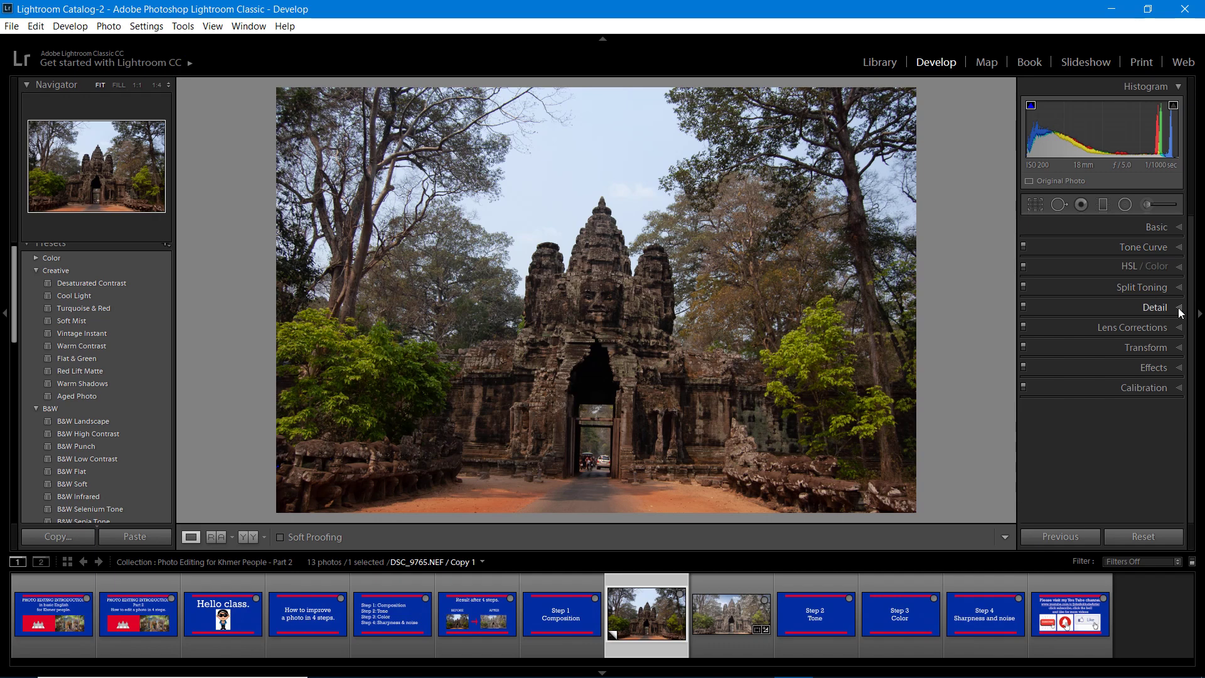
Examine the Transform and Detail adjustment settings for the photo, closing each section after viewing it.
click(1179, 349)
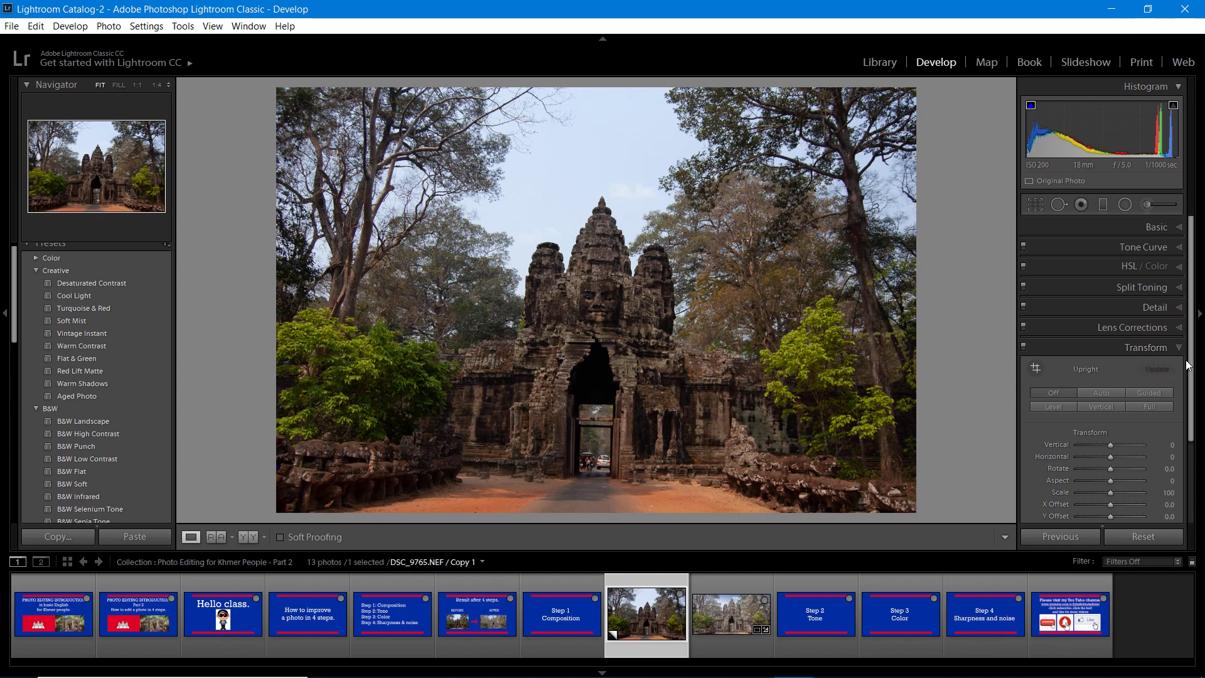
drag(1192, 371, 1191, 401)
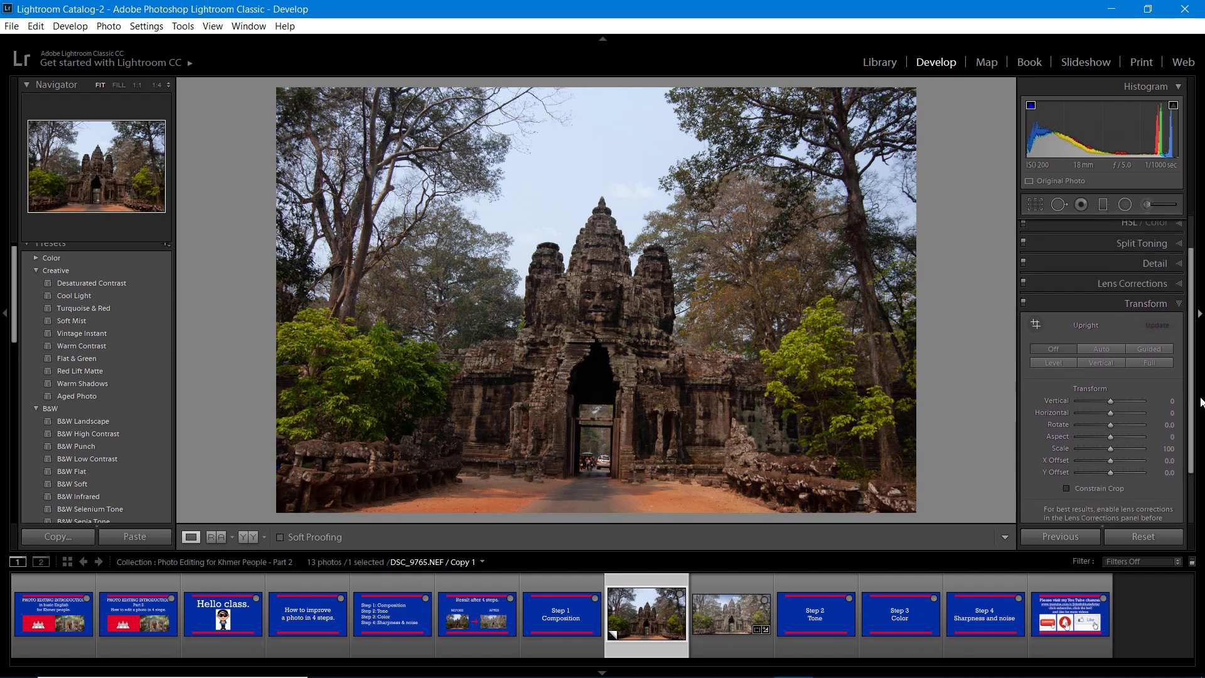
click(1179, 305)
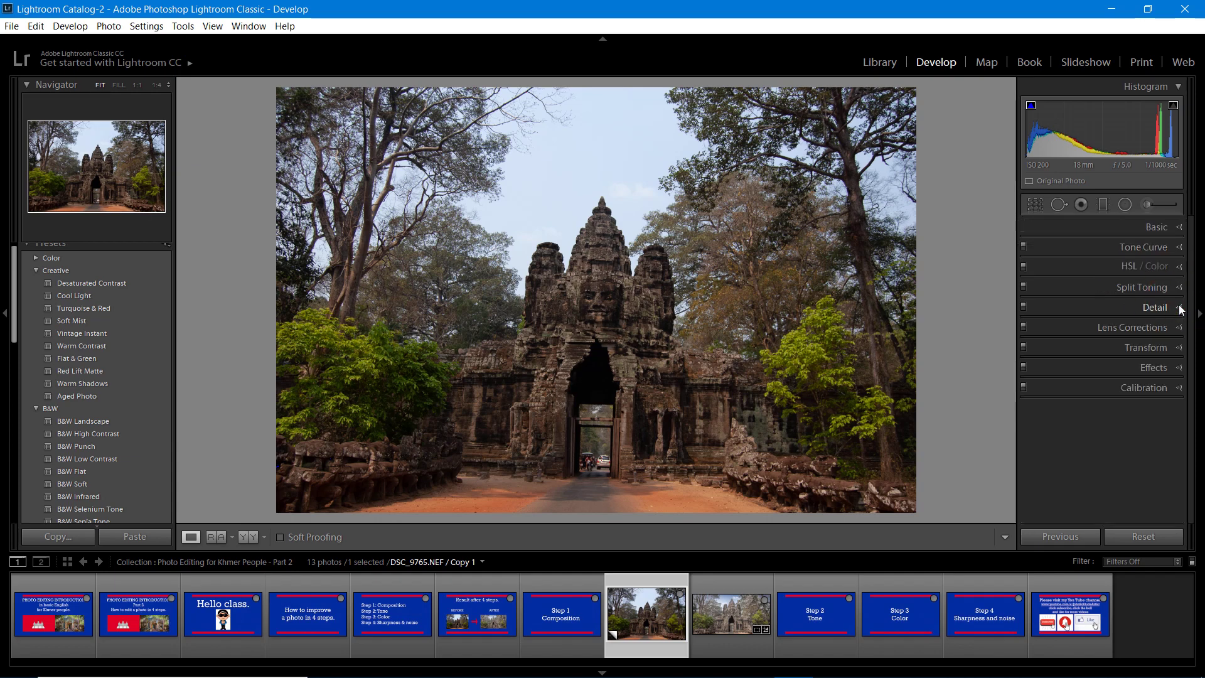
click(1177, 349)
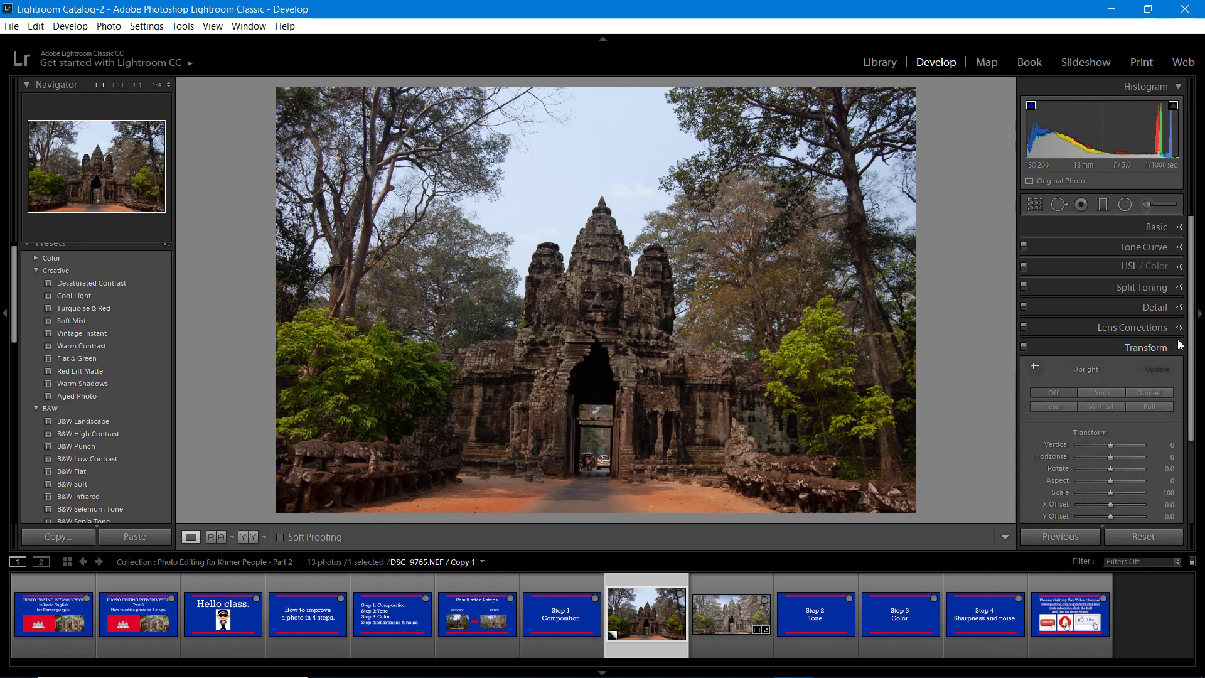
click(1180, 309)
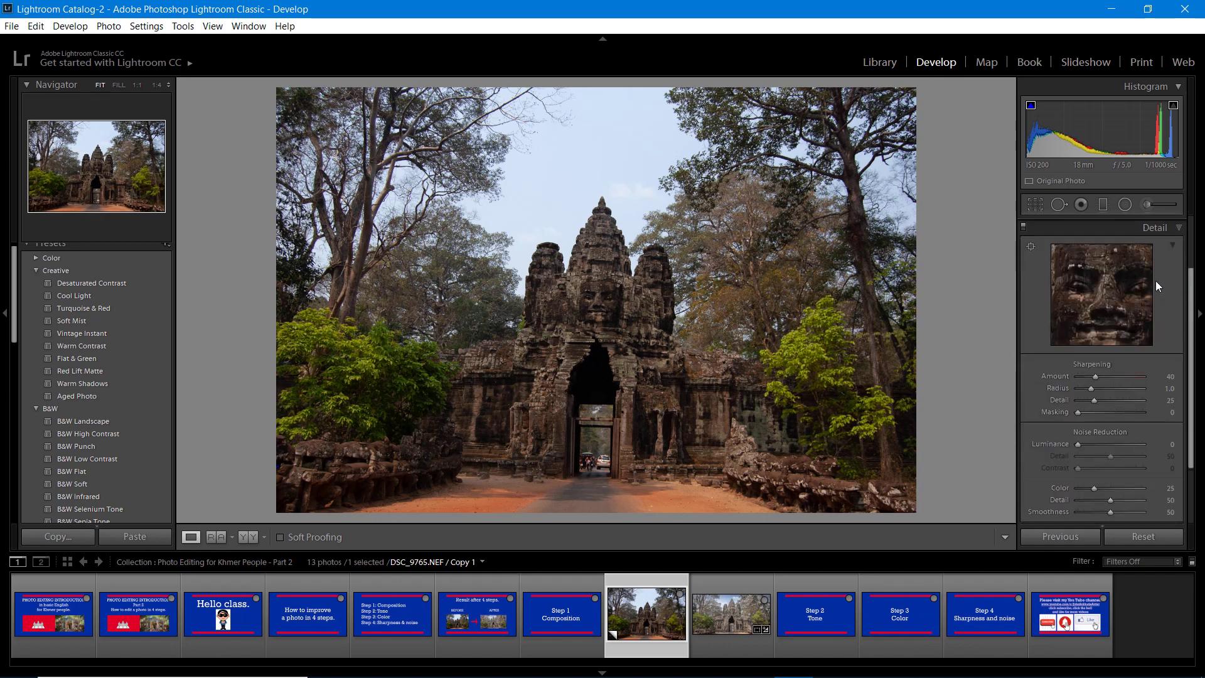
drag(1191, 345, 1195, 414)
scroll(1182, 301, up, 4)
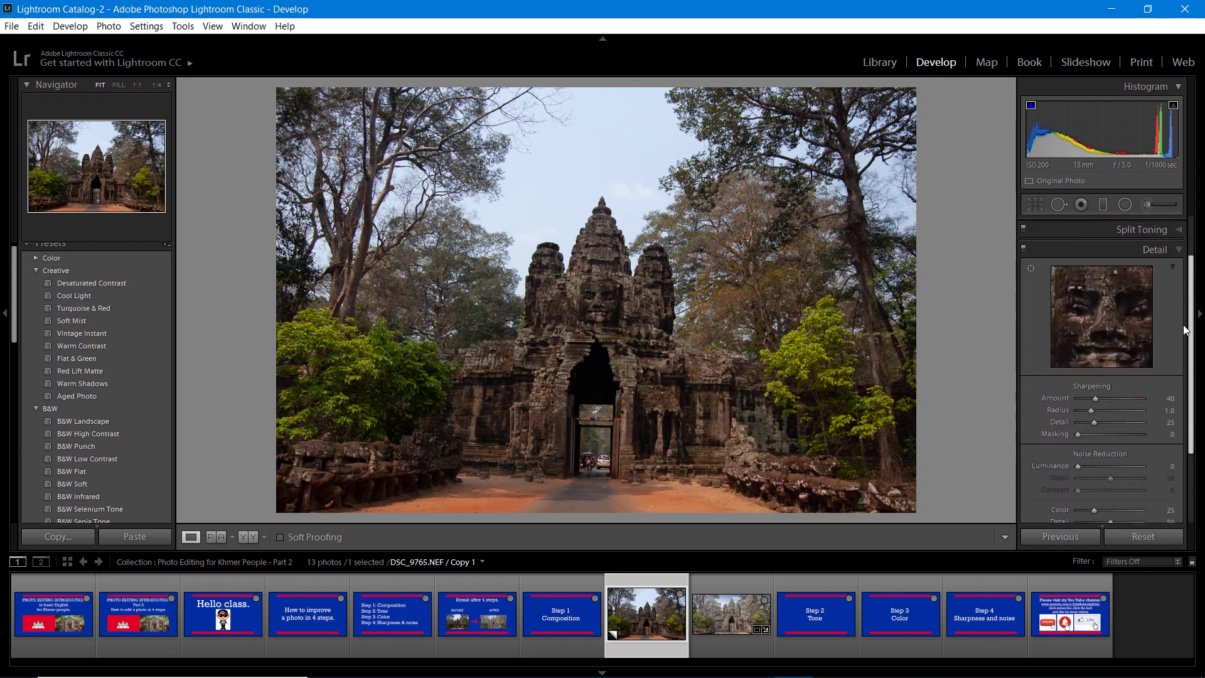
click(1179, 290)
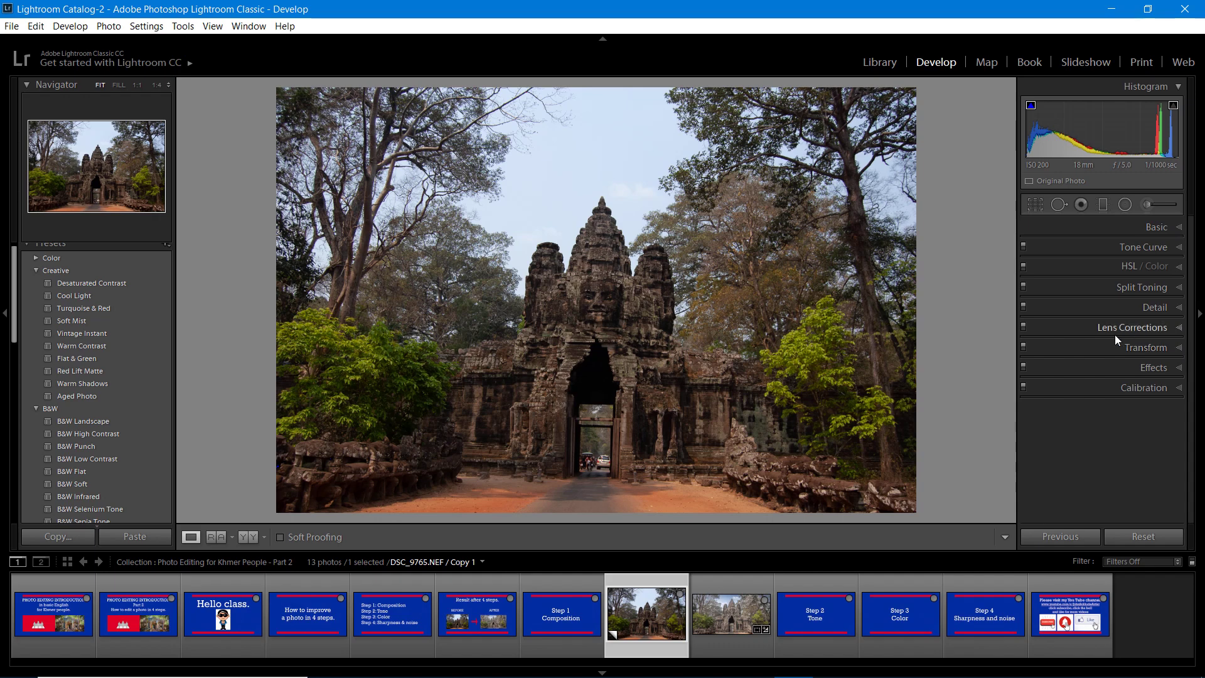
Level the temple gate photo by setting the Transform Rotate value to -1.2.
click(1182, 355)
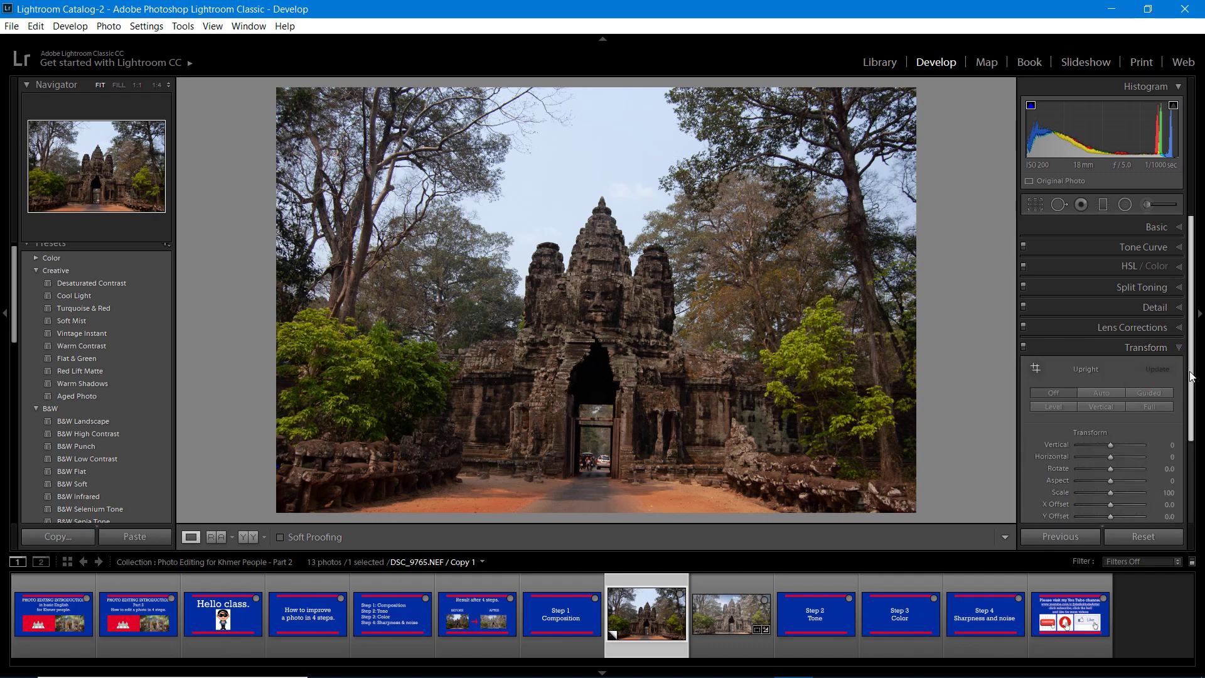
drag(1190, 369, 1194, 452)
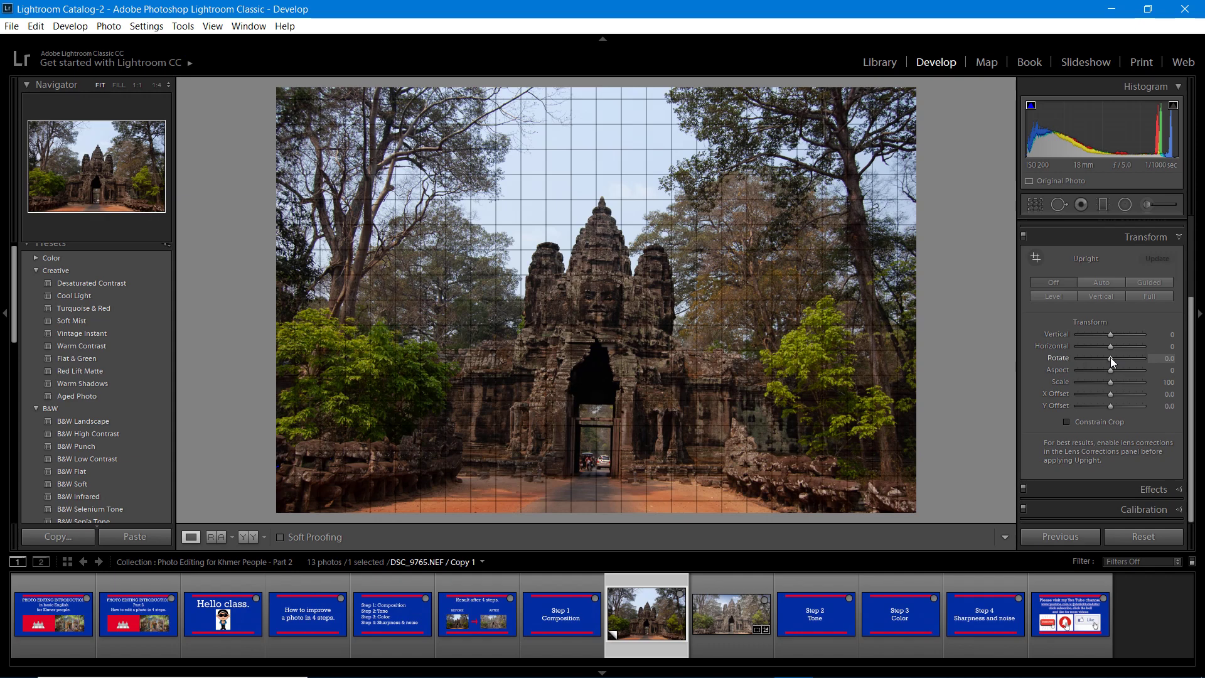
drag(1110, 356, 1105, 360)
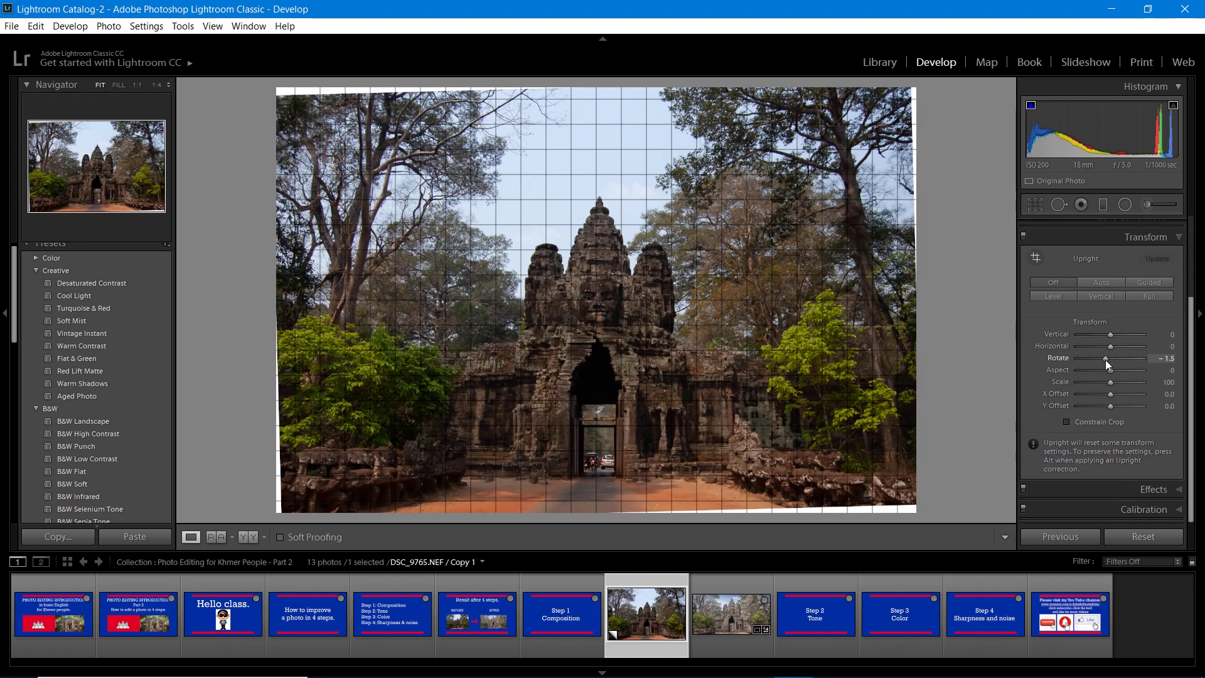
drag(1107, 362, 1061, 374)
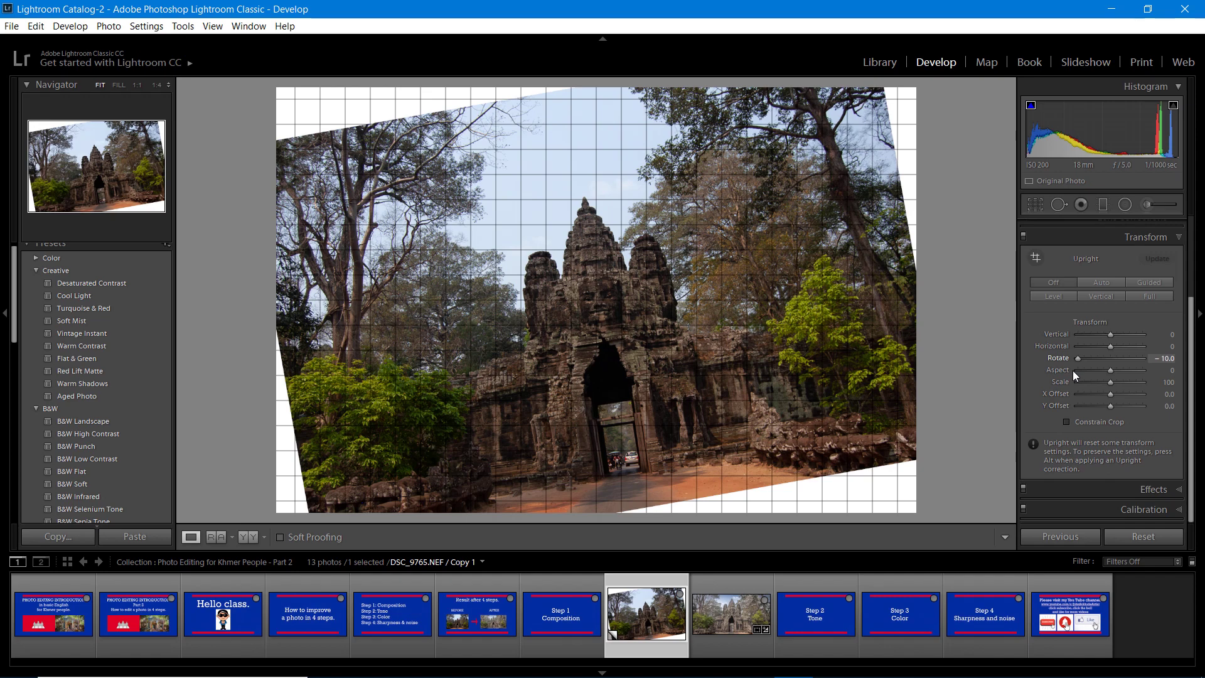
drag(1072, 370, 1108, 372)
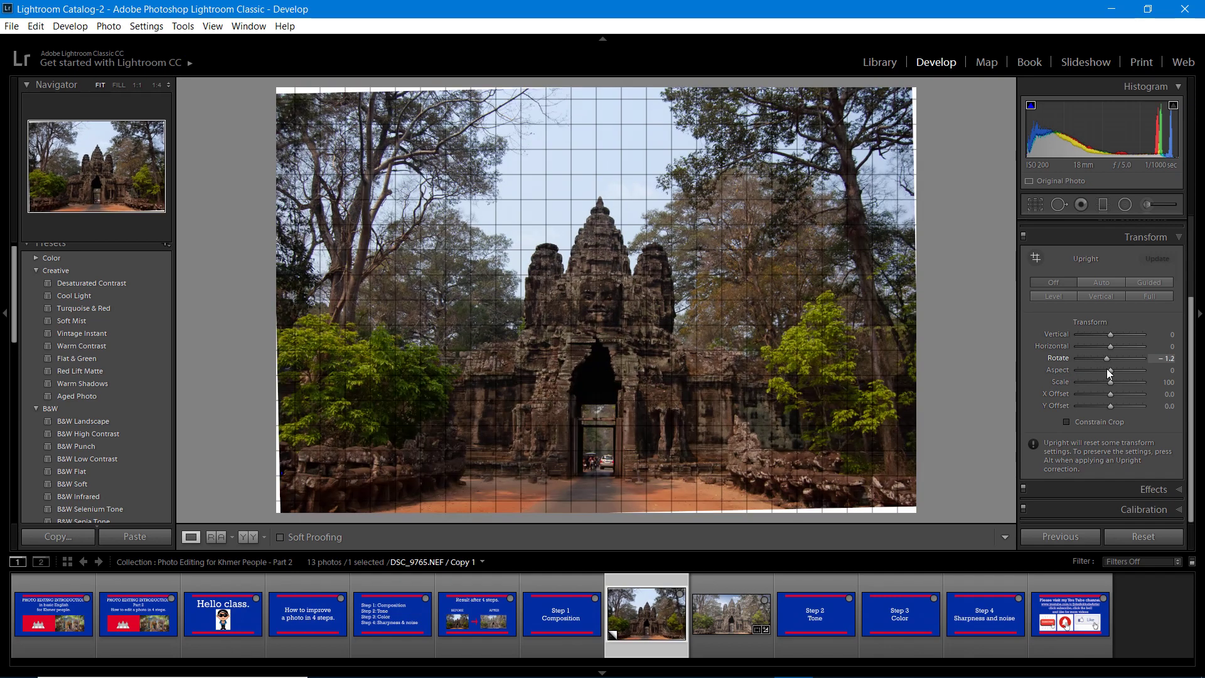
drag(1105, 370, 1105, 371)
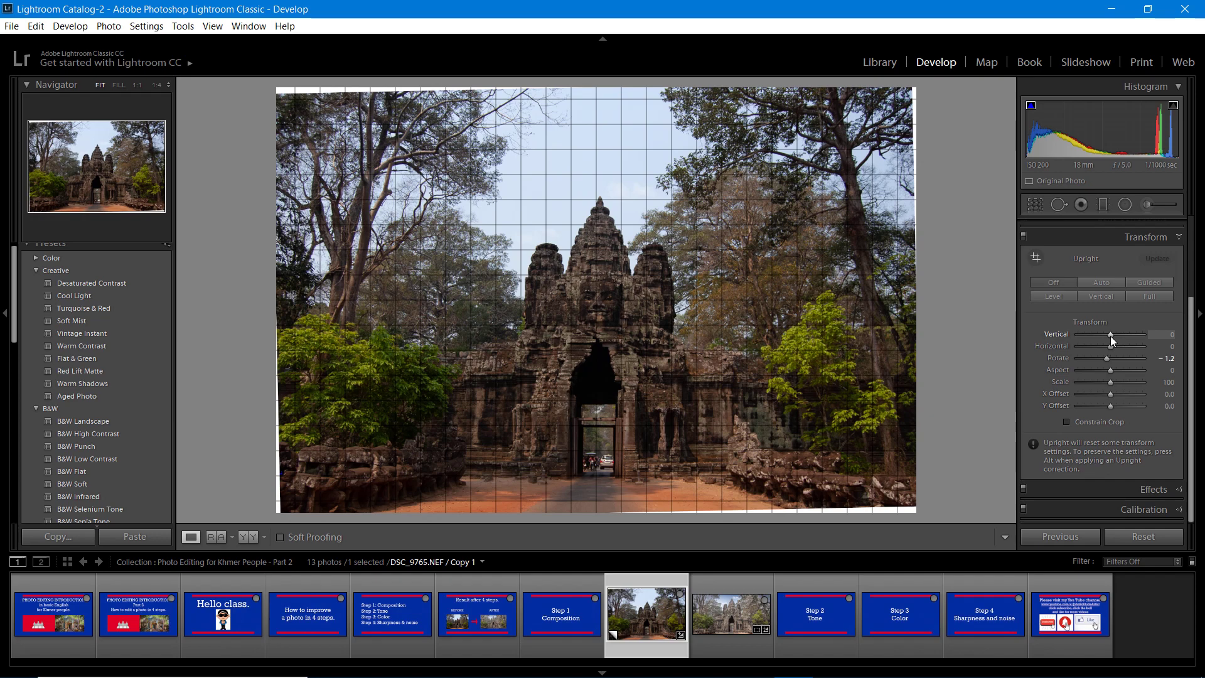
Try Vertical transform corrections between +63 and -100 on the photo and reset the Vertical value to 0.
drag(1109, 336, 1131, 335)
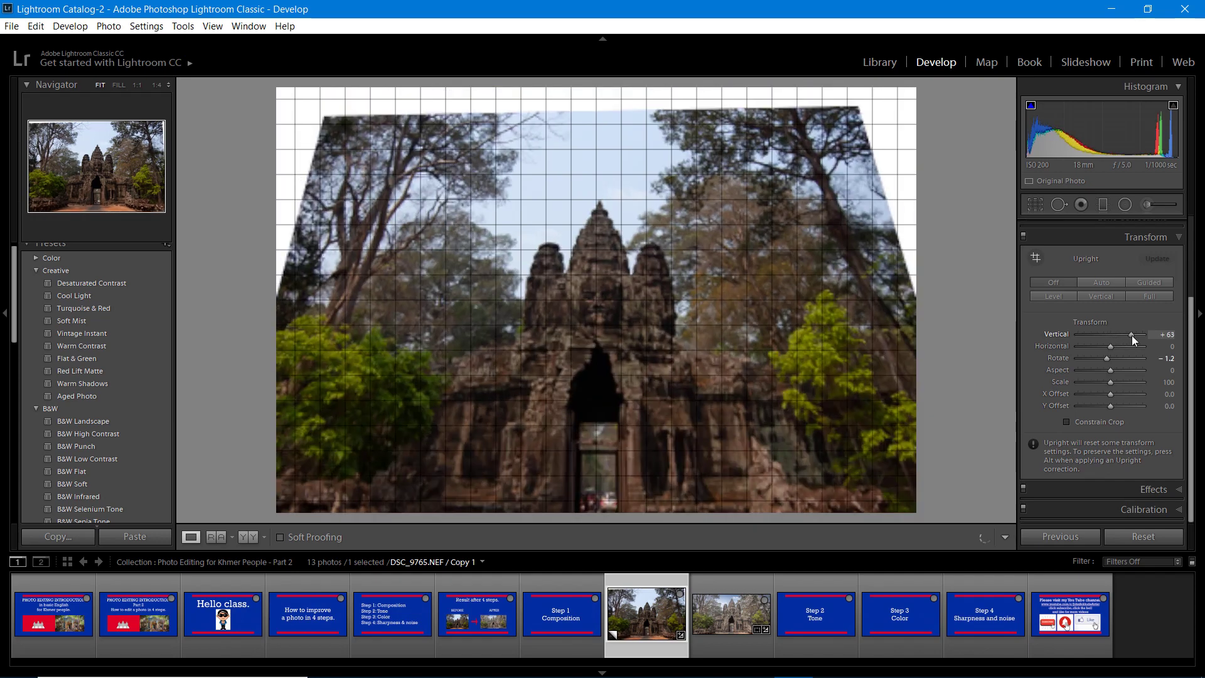
drag(1131, 335, 1075, 338)
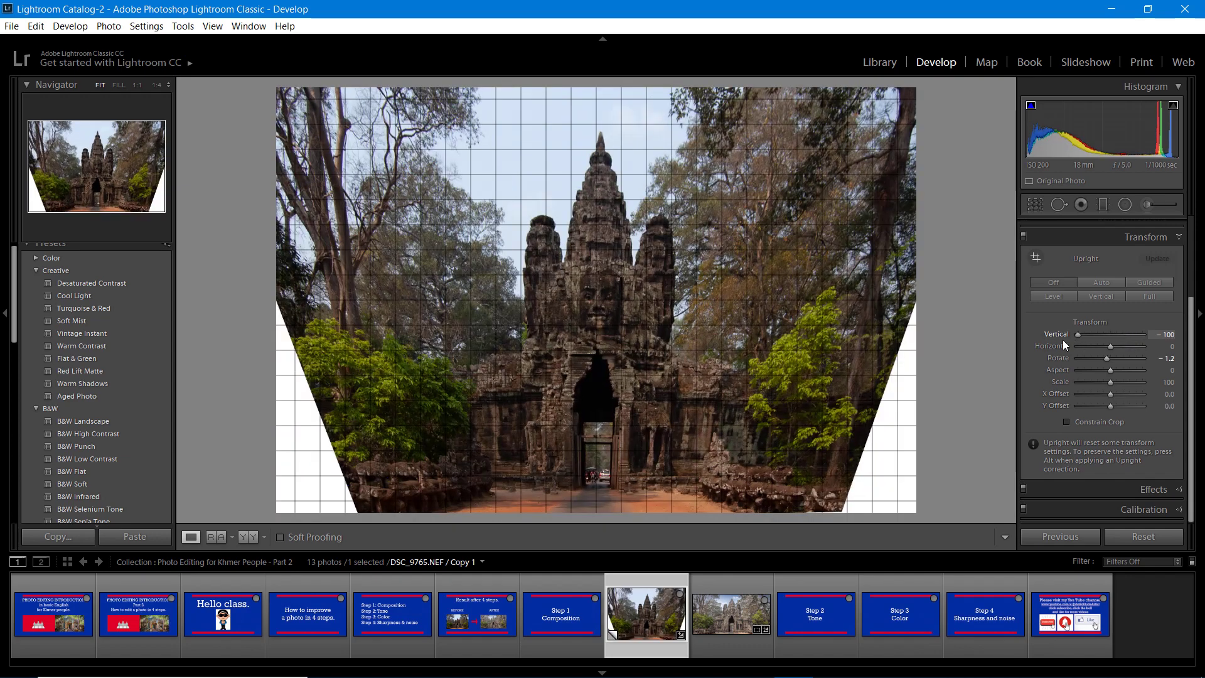
drag(1076, 342, 1106, 337)
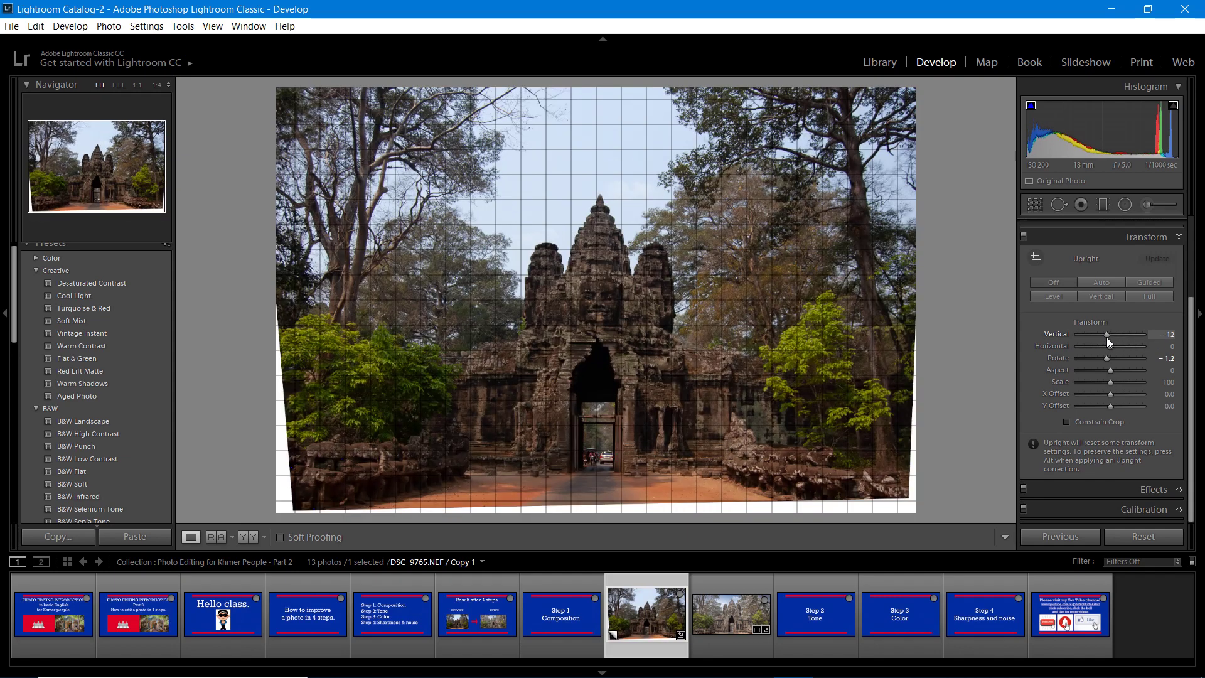
drag(1105, 336, 1102, 341)
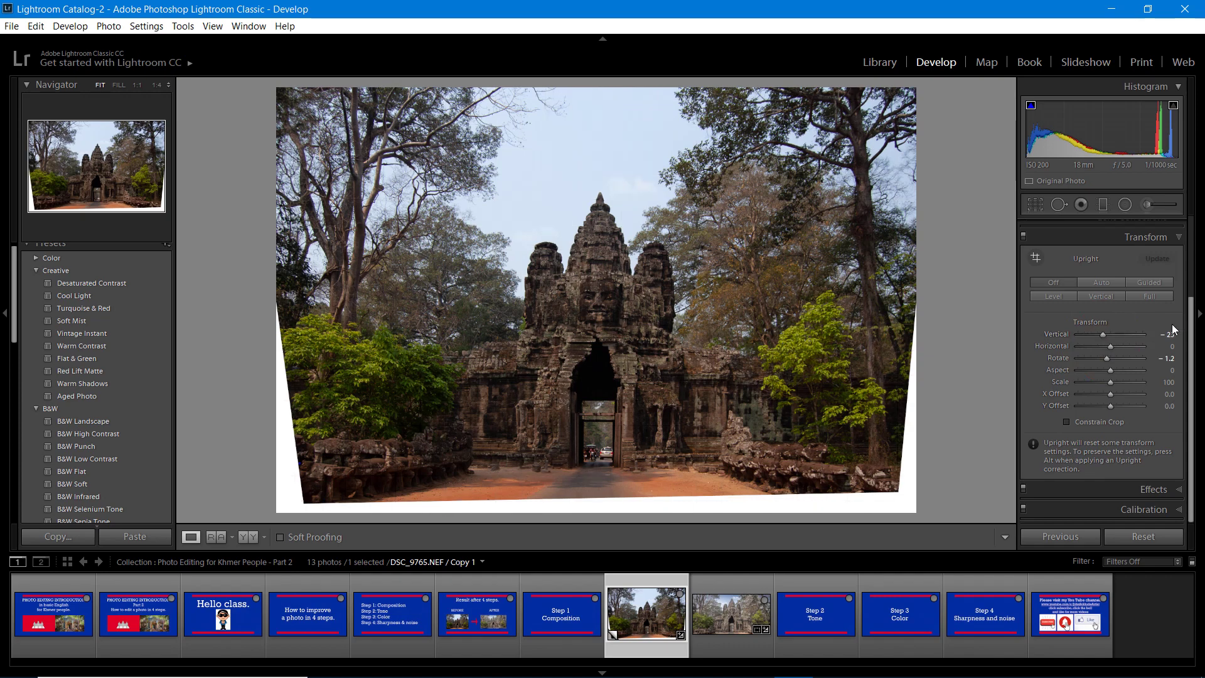
double_click(1102, 333)
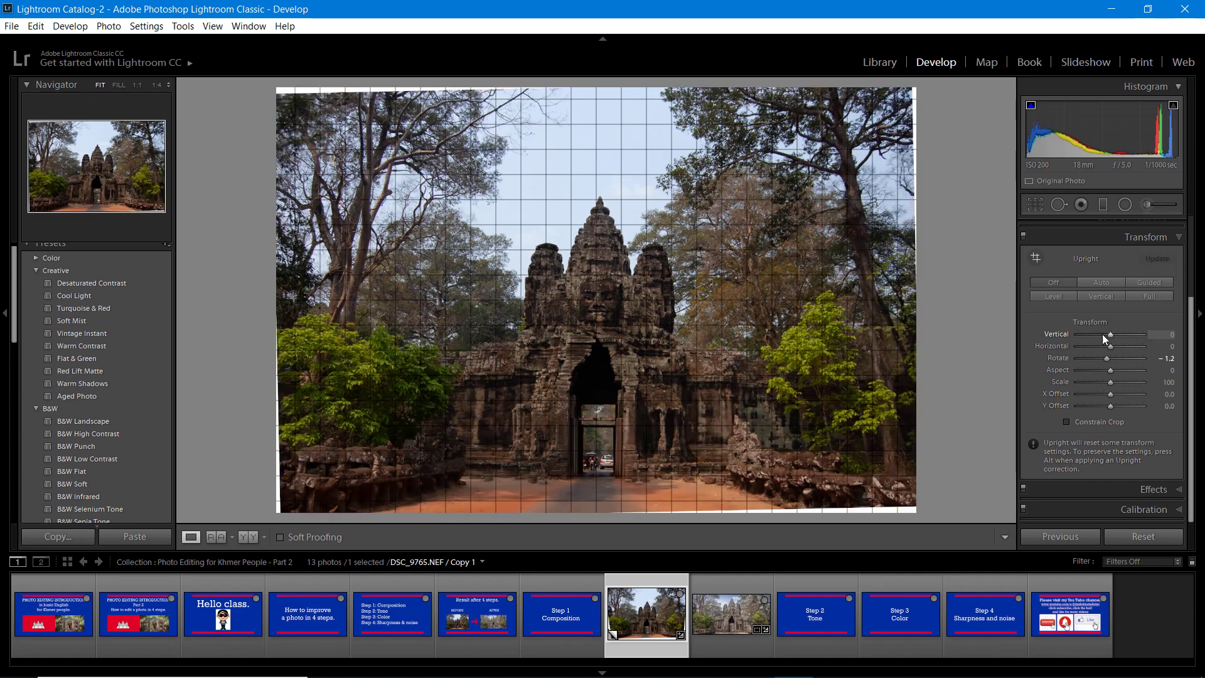
Correct the temple gate photo's vertical perspective by setting the Transform Vertical value to -23.
click(1153, 336)
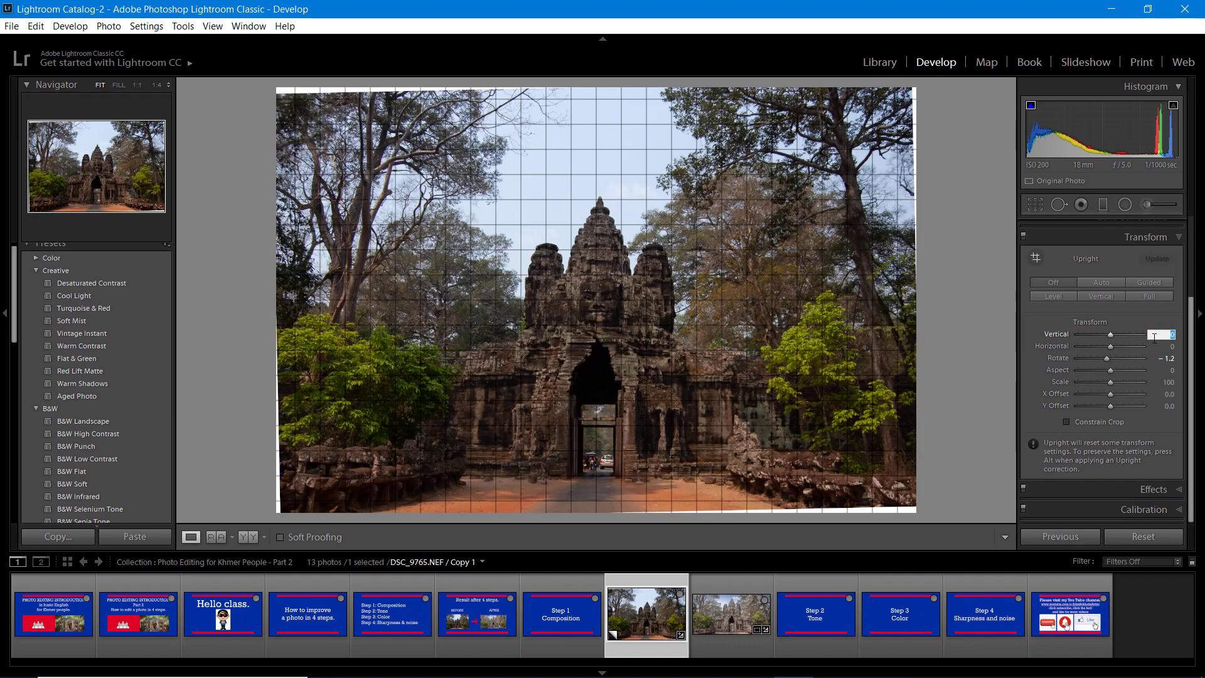
text(-)
key(Down)
key(Page_Down)
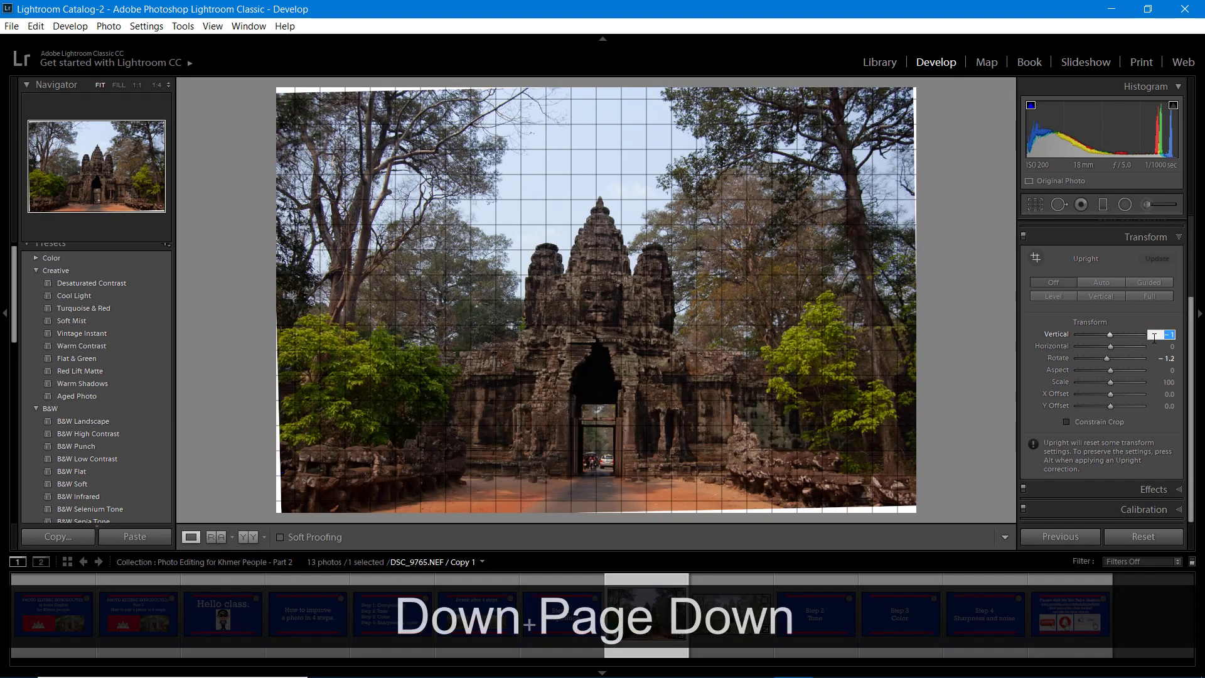
key(Num_Lock)
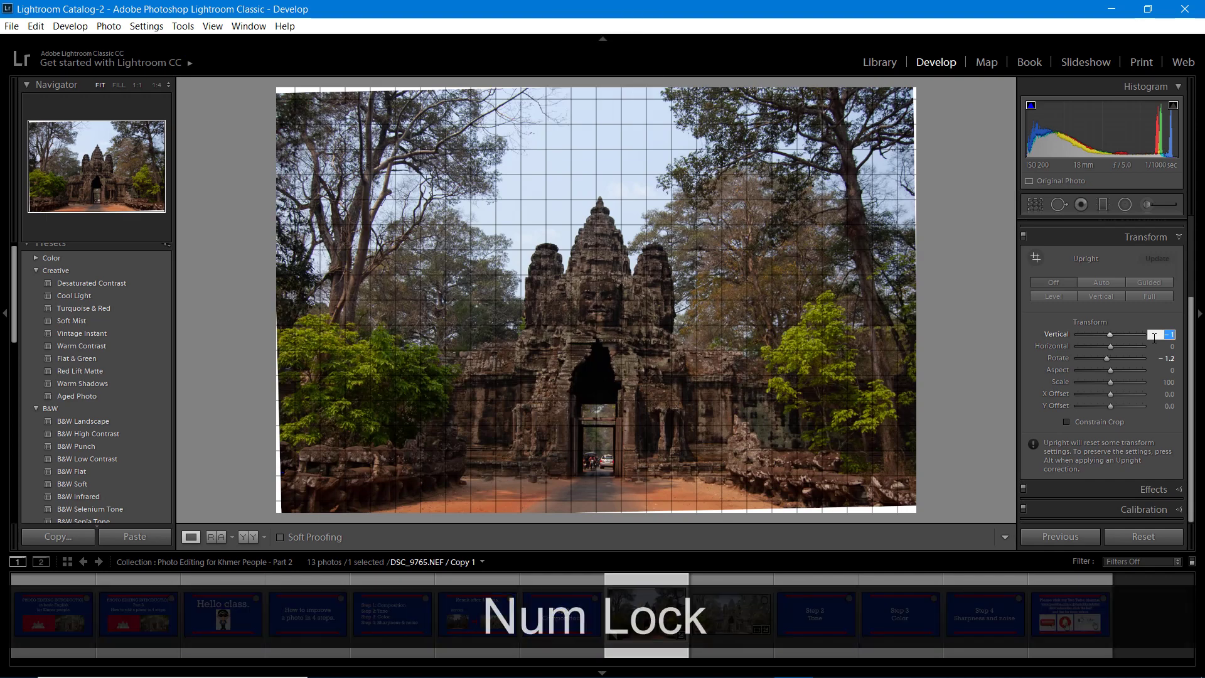
text(23)
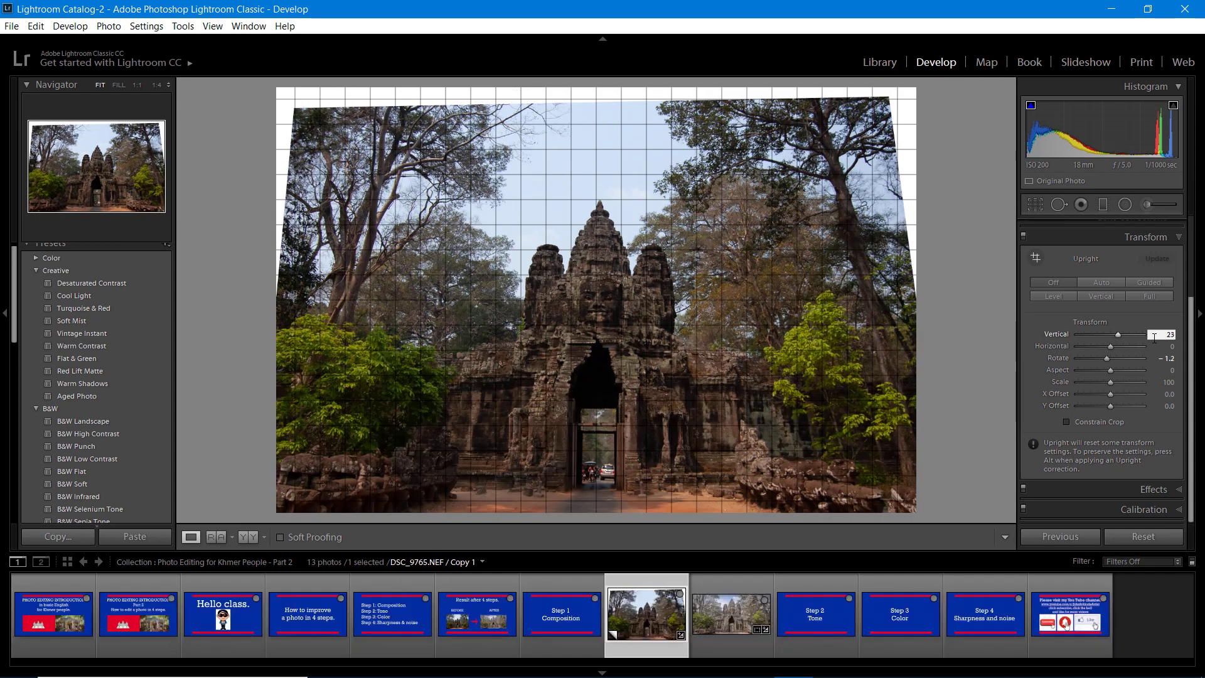
key(BackSpace)
key(BackSpace)
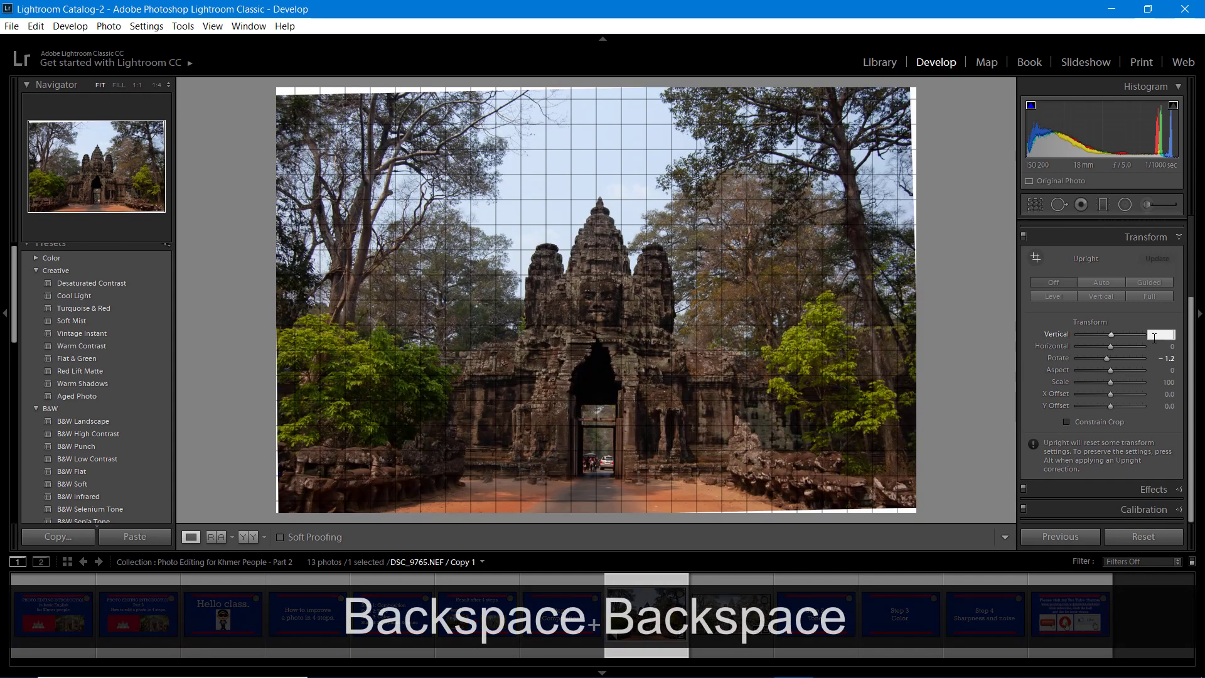
text(-23)
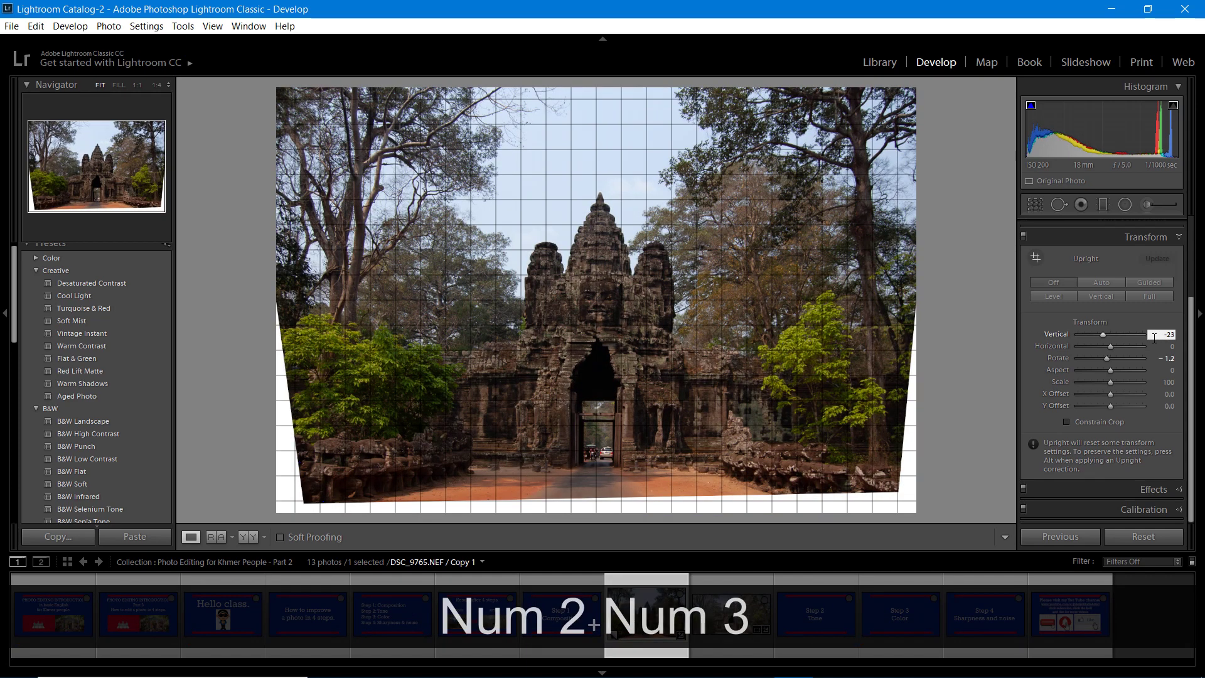
key(Return)
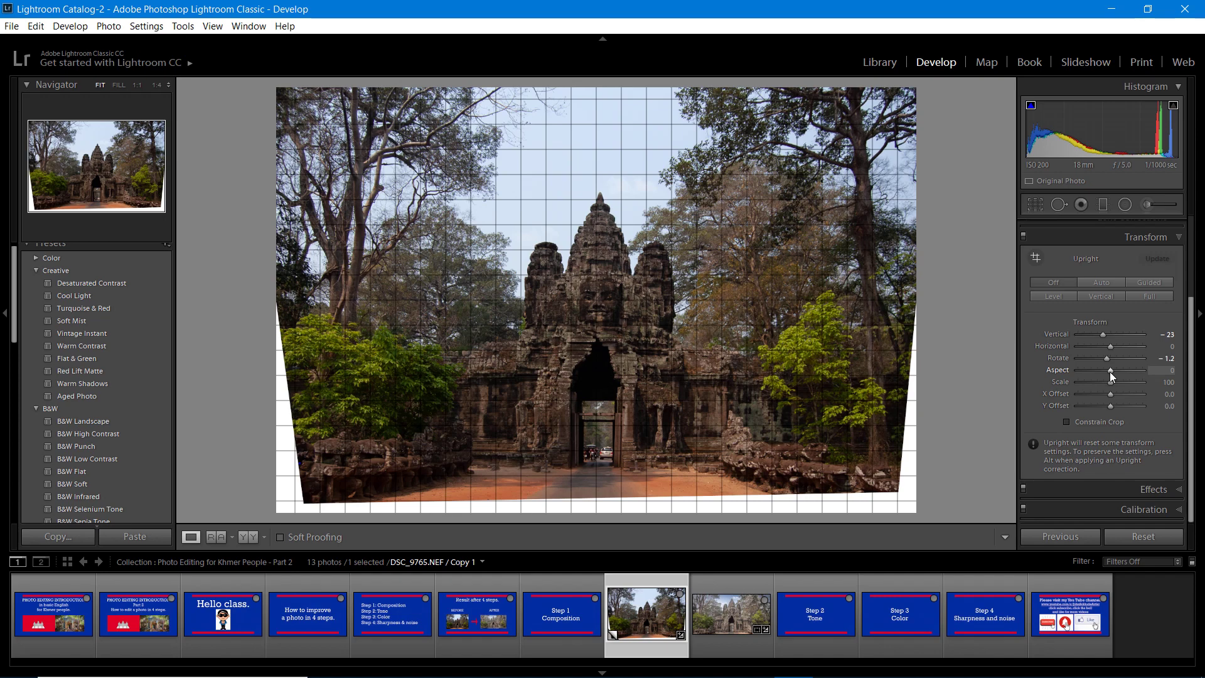
Try a Transform Aspect of -100 and Scale values of 67 and 114 on the photo, resetting each to its default.
drag(1109, 371, 1056, 375)
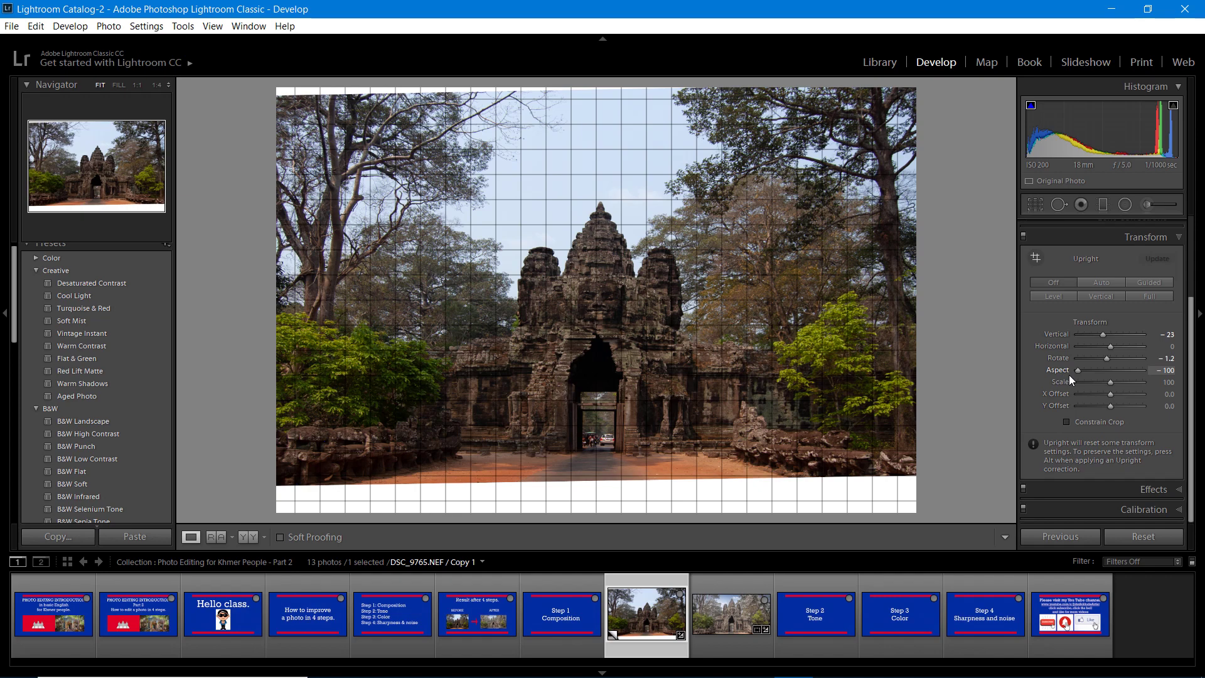
drag(1068, 374, 1110, 371)
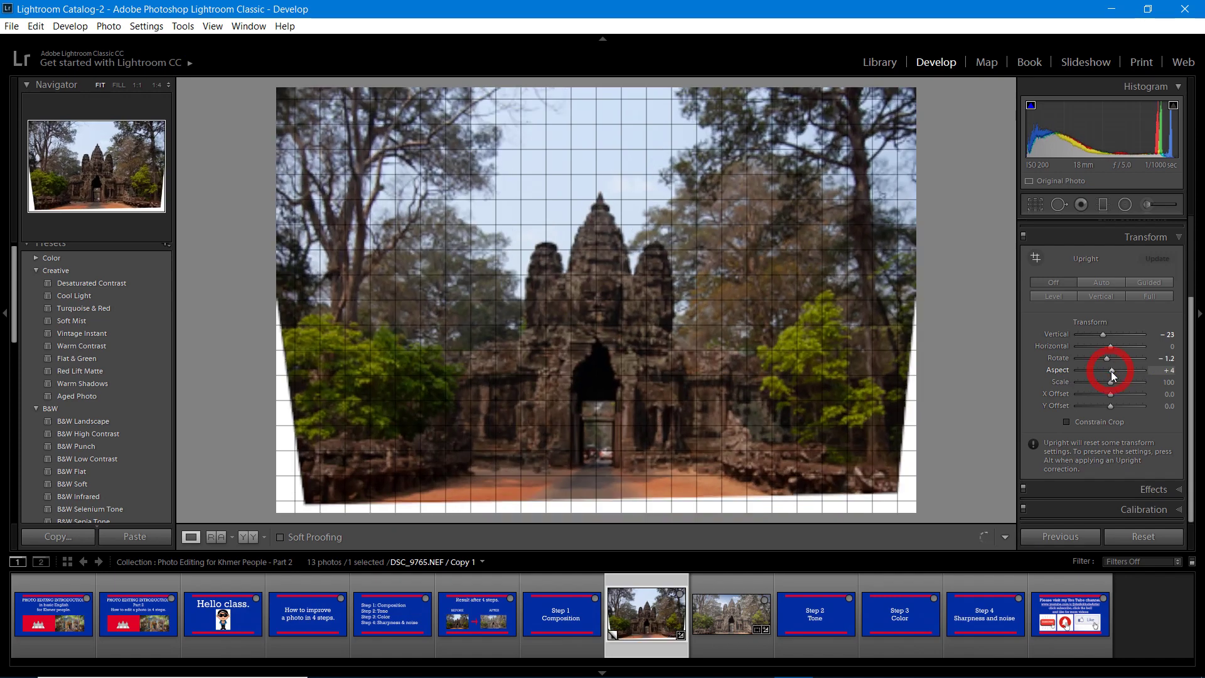
double_click(1110, 370)
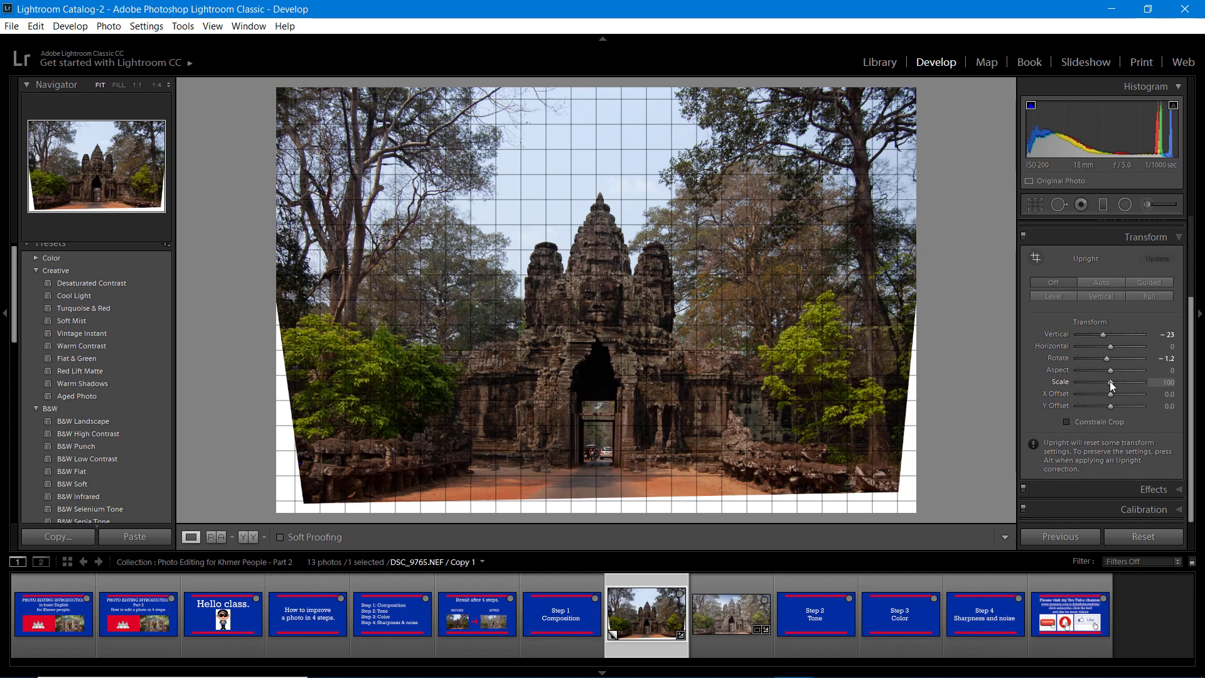
drag(1109, 382, 1094, 390)
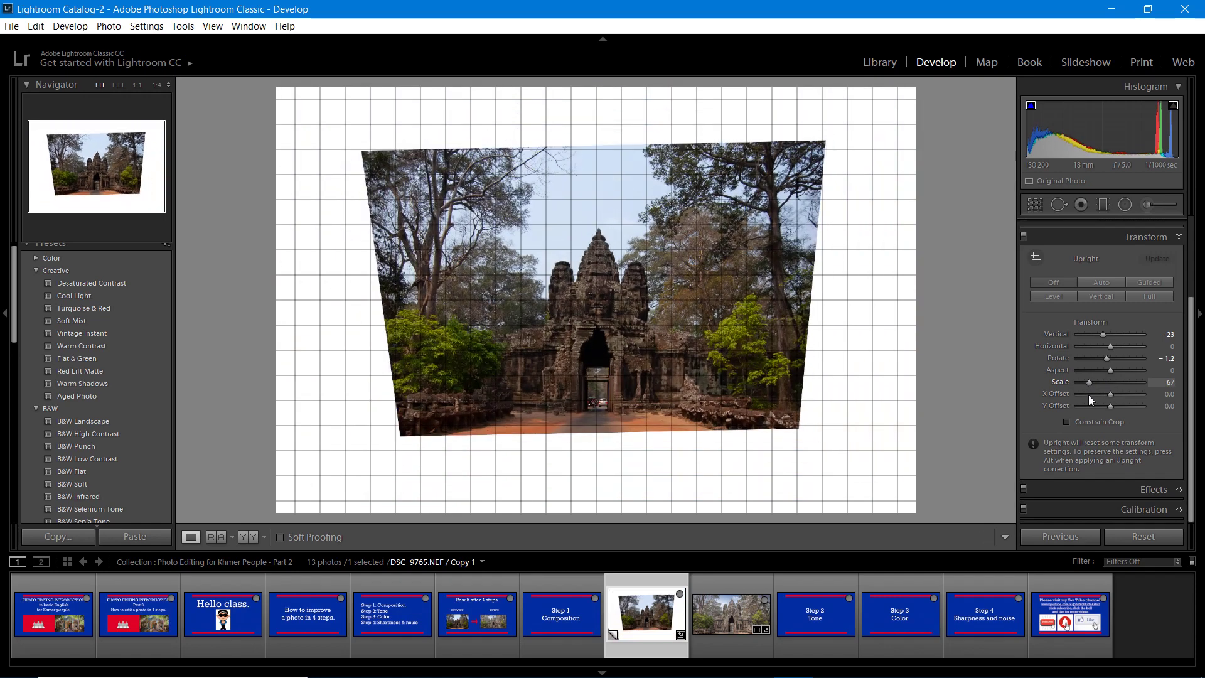
drag(1088, 394, 1119, 392)
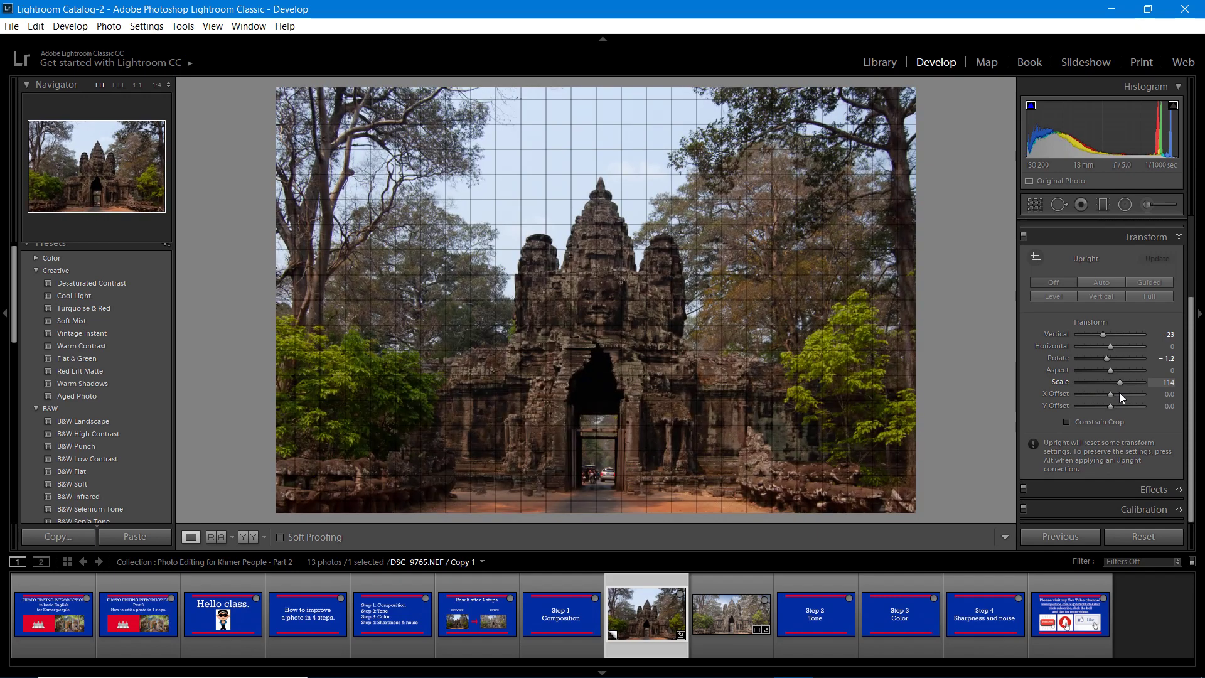
double_click(1119, 384)
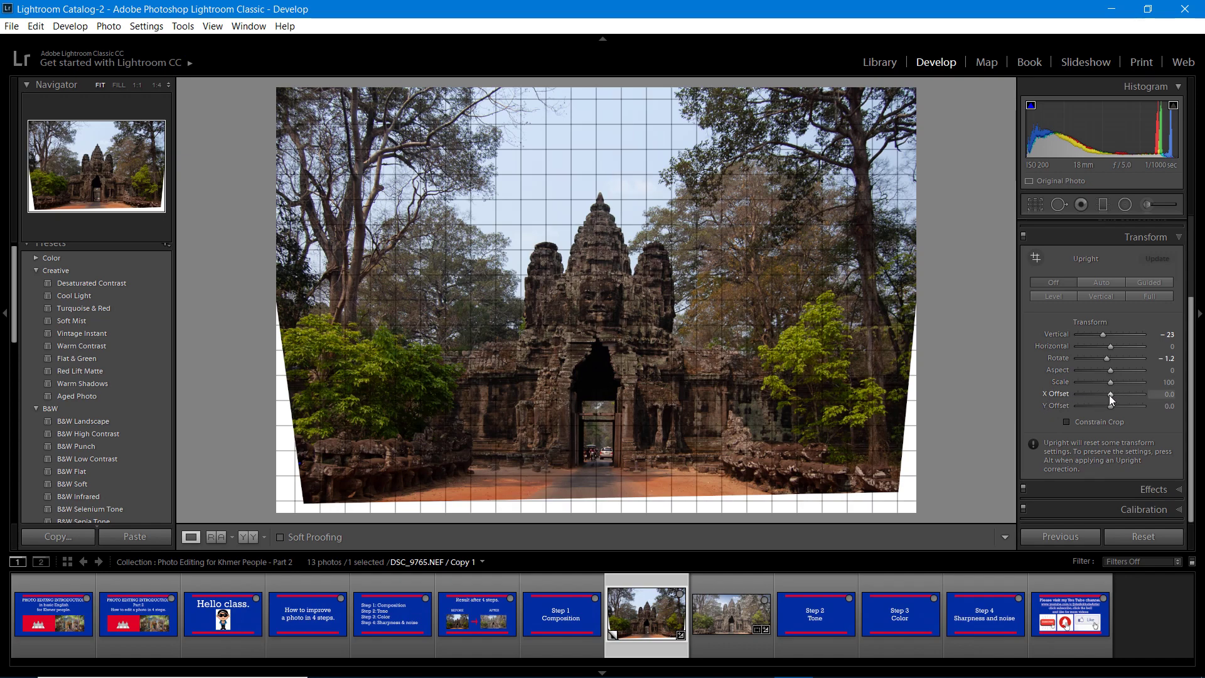
Try an X Offset of -28.9 and a Y Offset of -44.2 on the photo, resetting each to 0.0.
drag(1106, 396, 1098, 400)
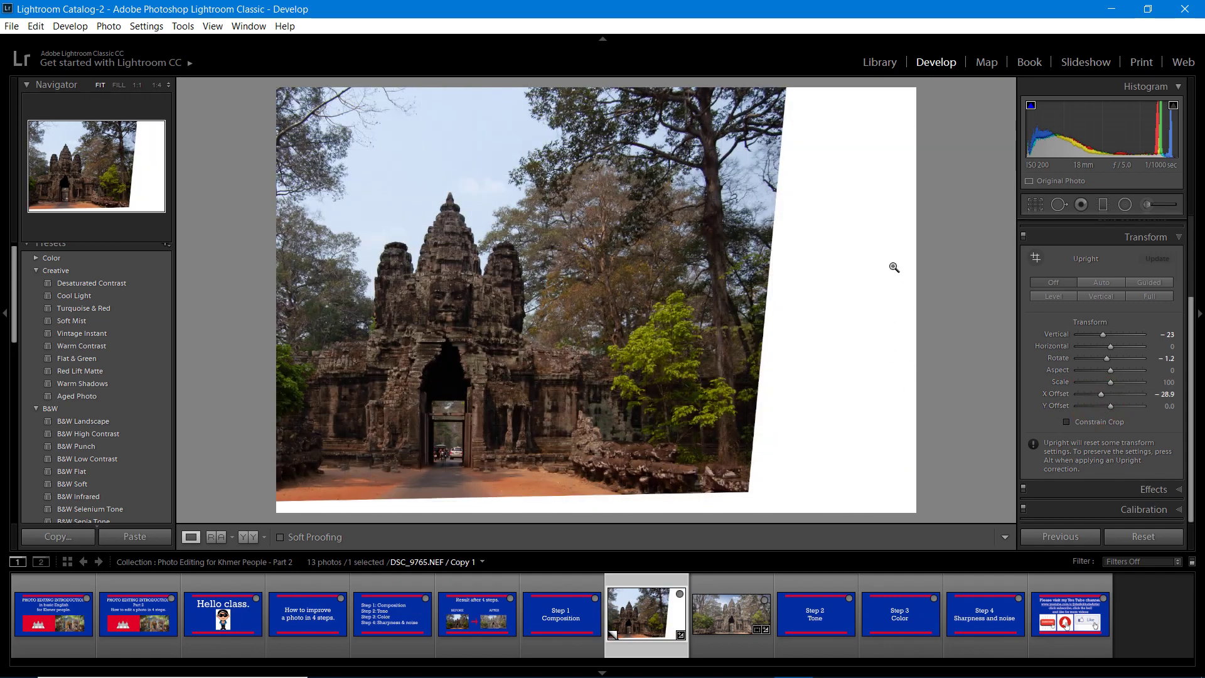
drag(1105, 396, 1102, 395)
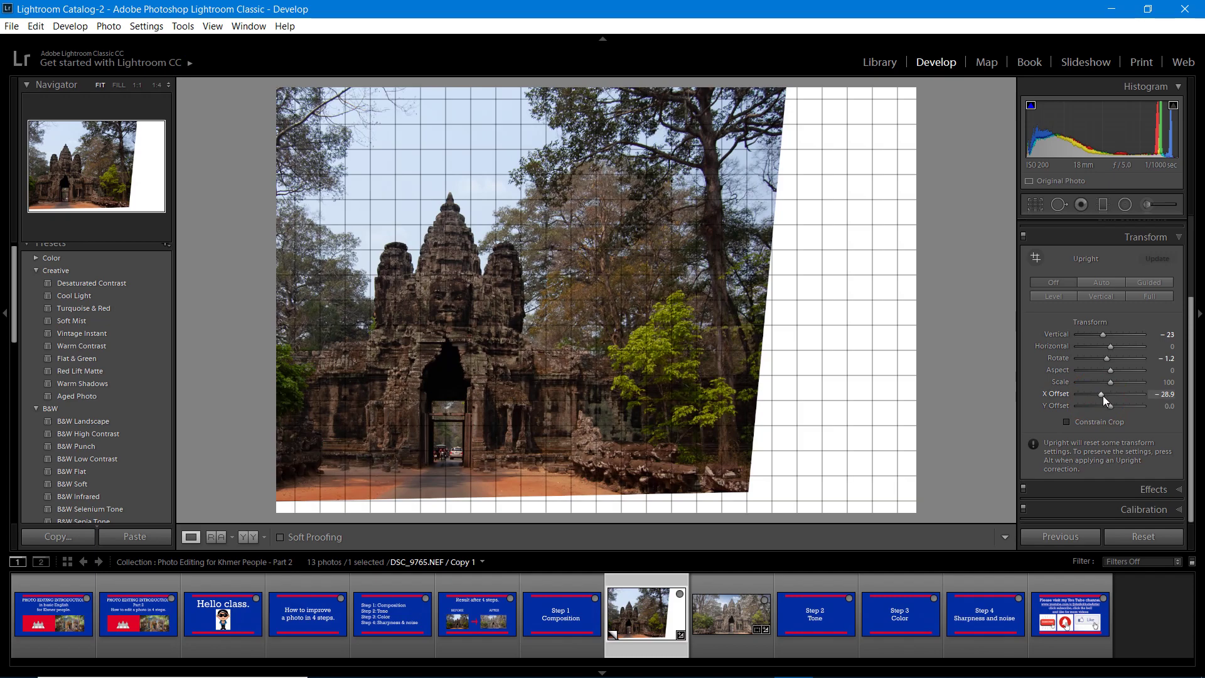
double_click(1099, 394)
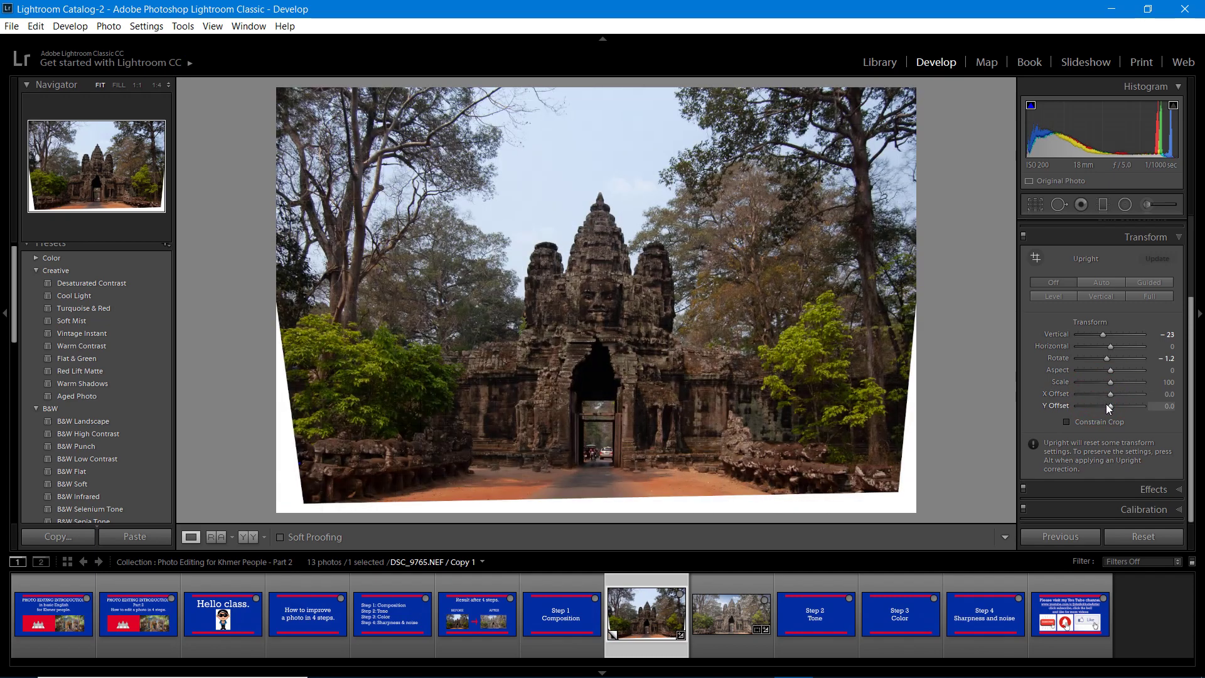
drag(1109, 405, 1094, 414)
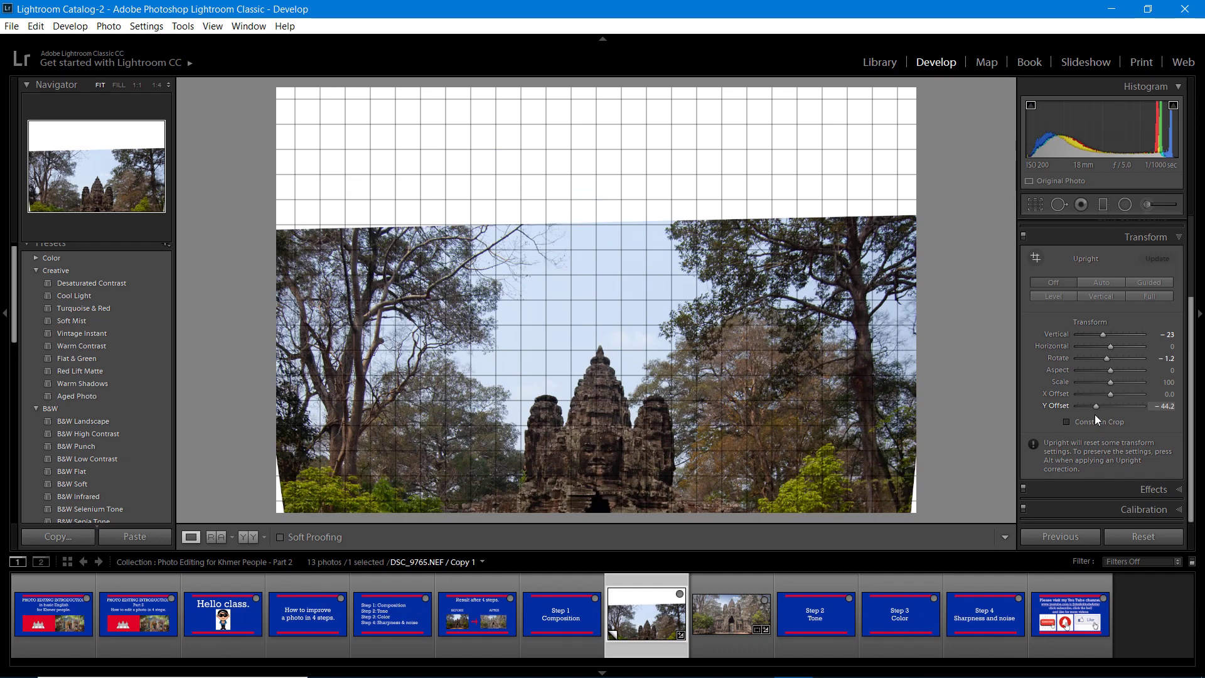
mouse_move(1094, 414)
mouse_down()
mouse_move(1127, 409)
mouse_move(1115, 405)
mouse_up()
double_click(1114, 405)
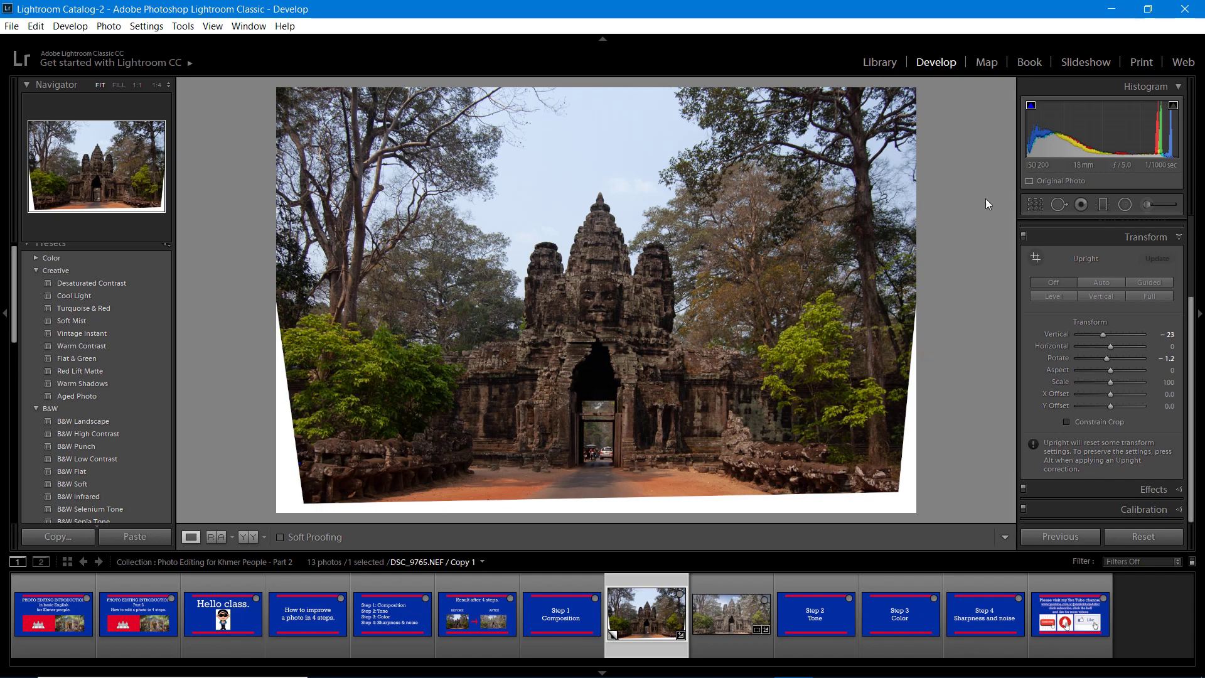
Crop the photo on all four sides with a custom aspect to remove the white borders and some upper sky, and apply the crop.
click(1033, 204)
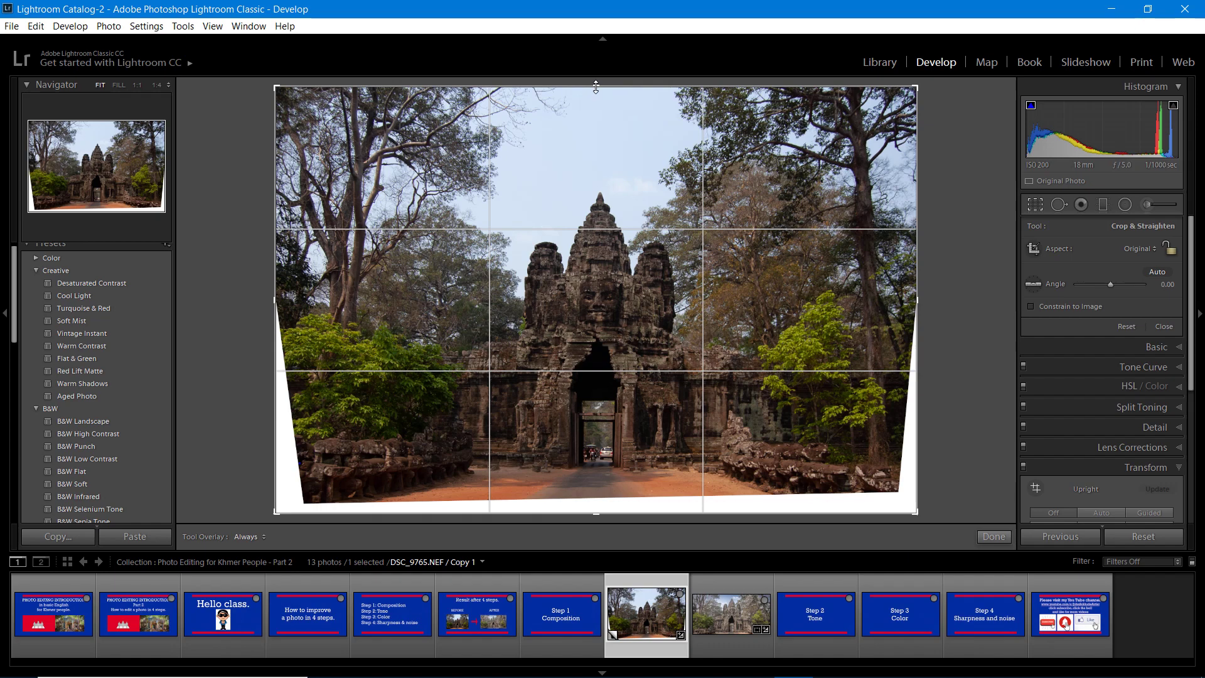
drag(595, 86, 602, 113)
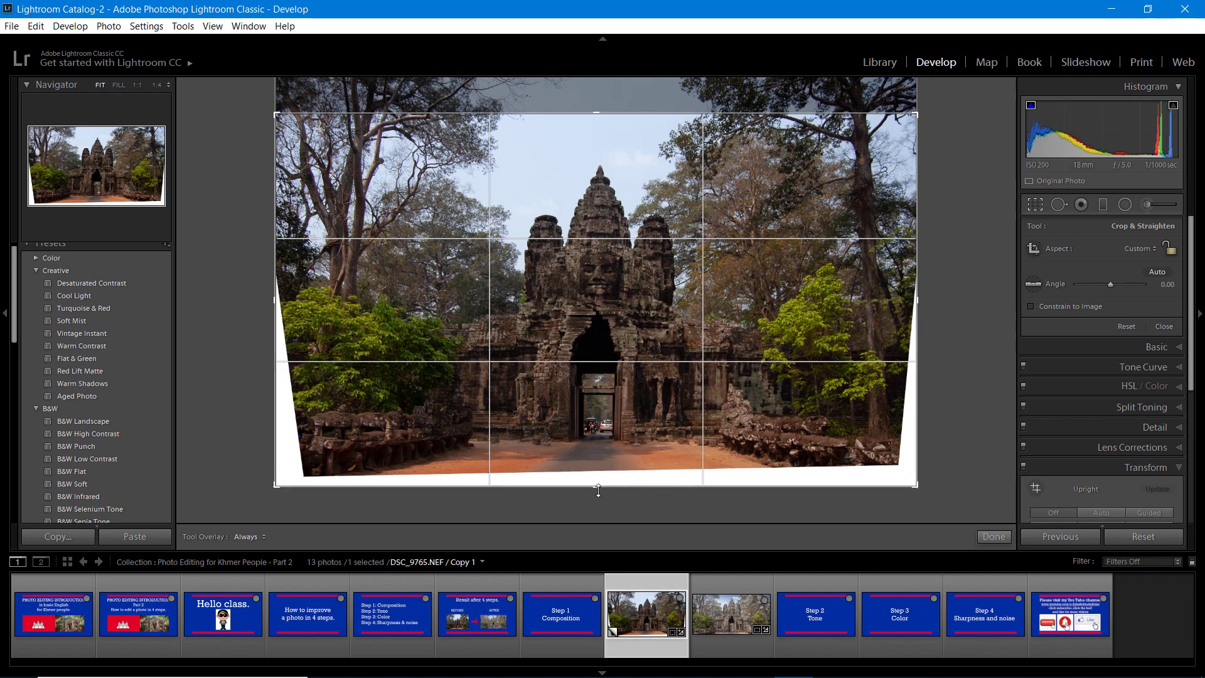
drag(598, 490, 595, 479)
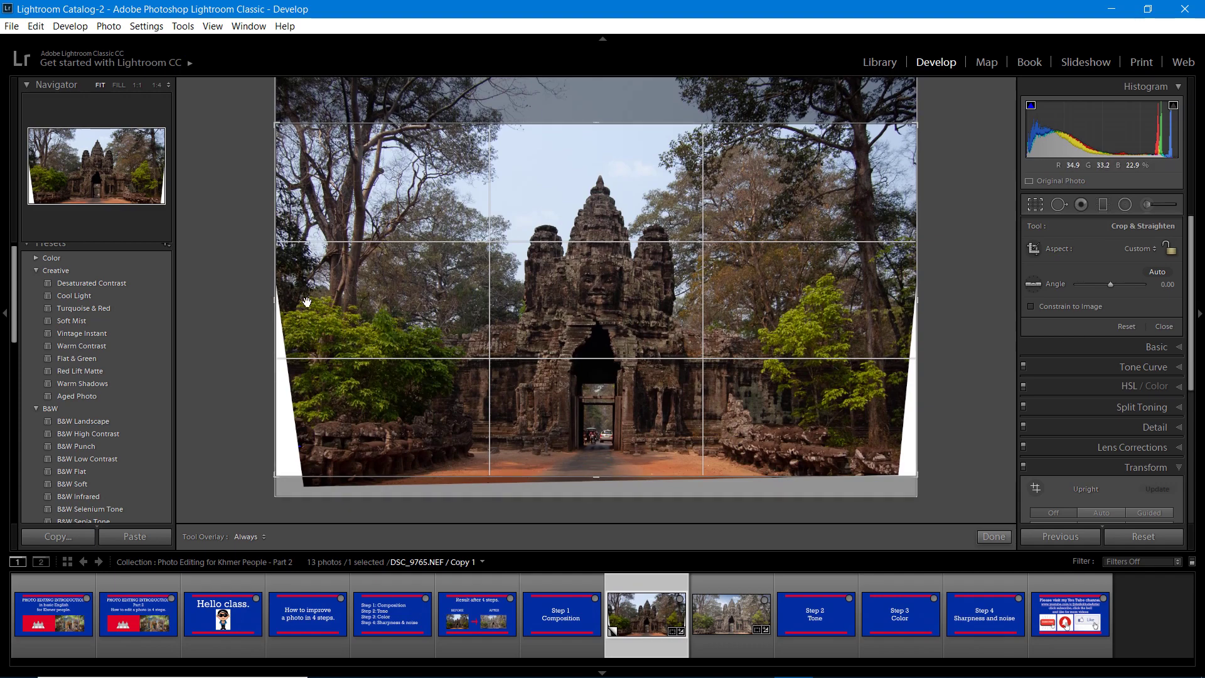
drag(273, 301, 288, 301)
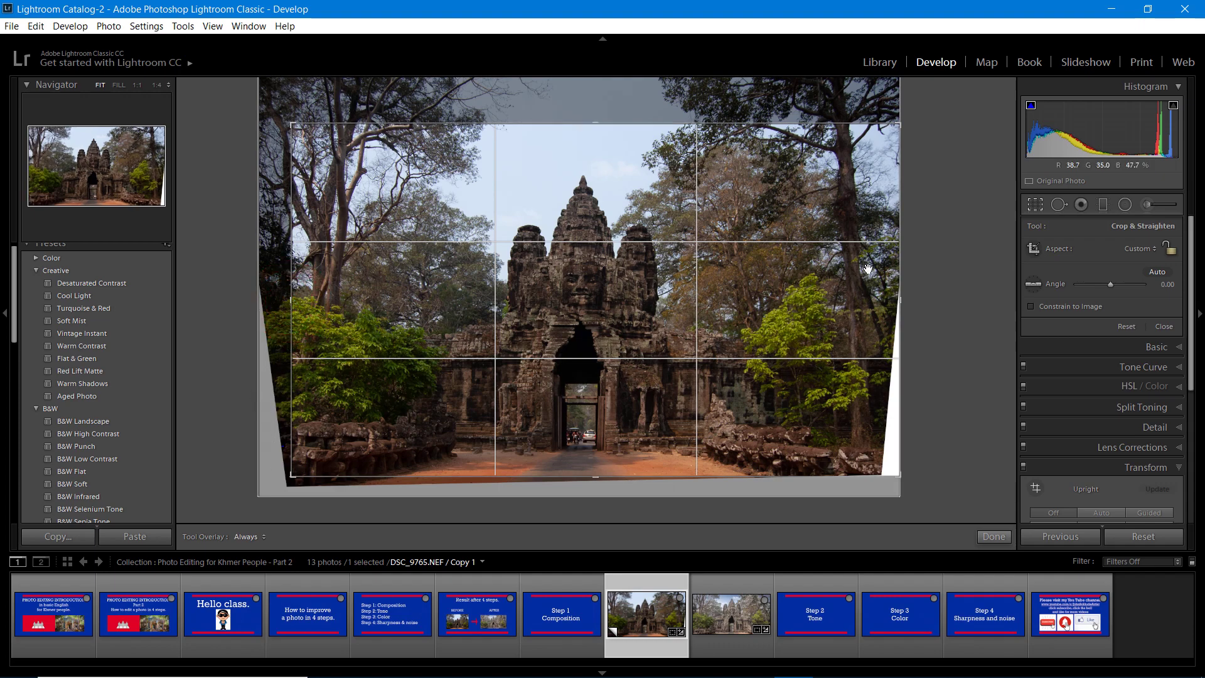
drag(902, 297, 890, 301)
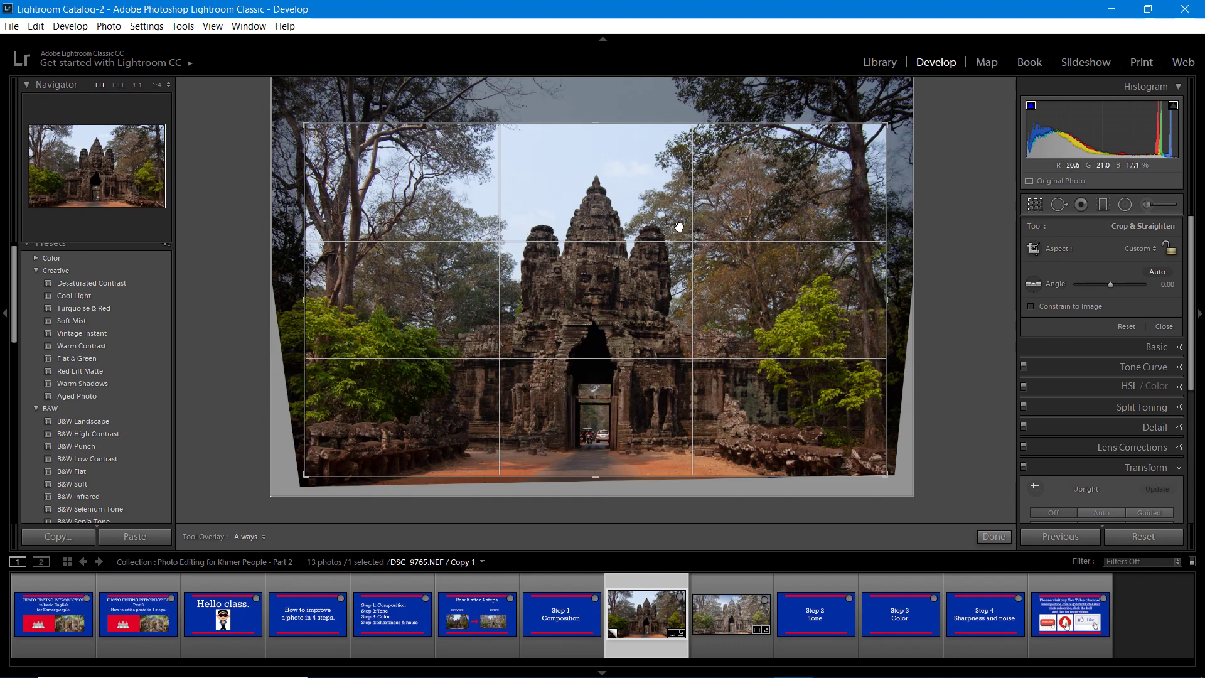
drag(305, 299, 309, 300)
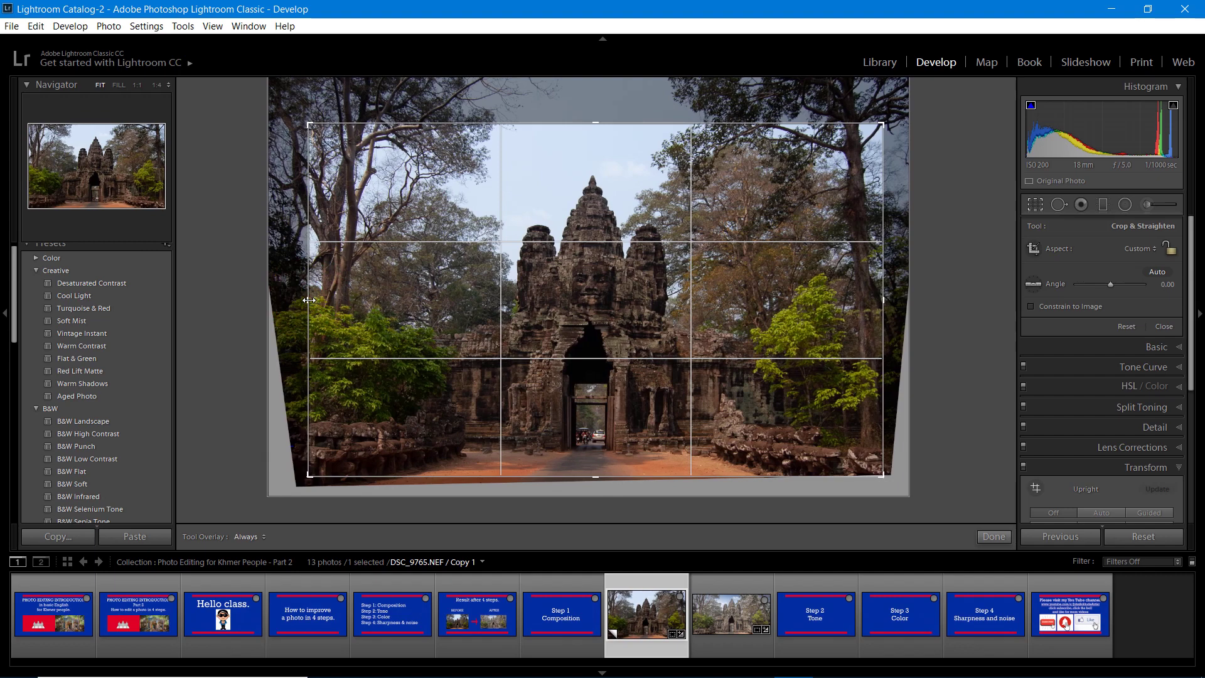
key(Return)
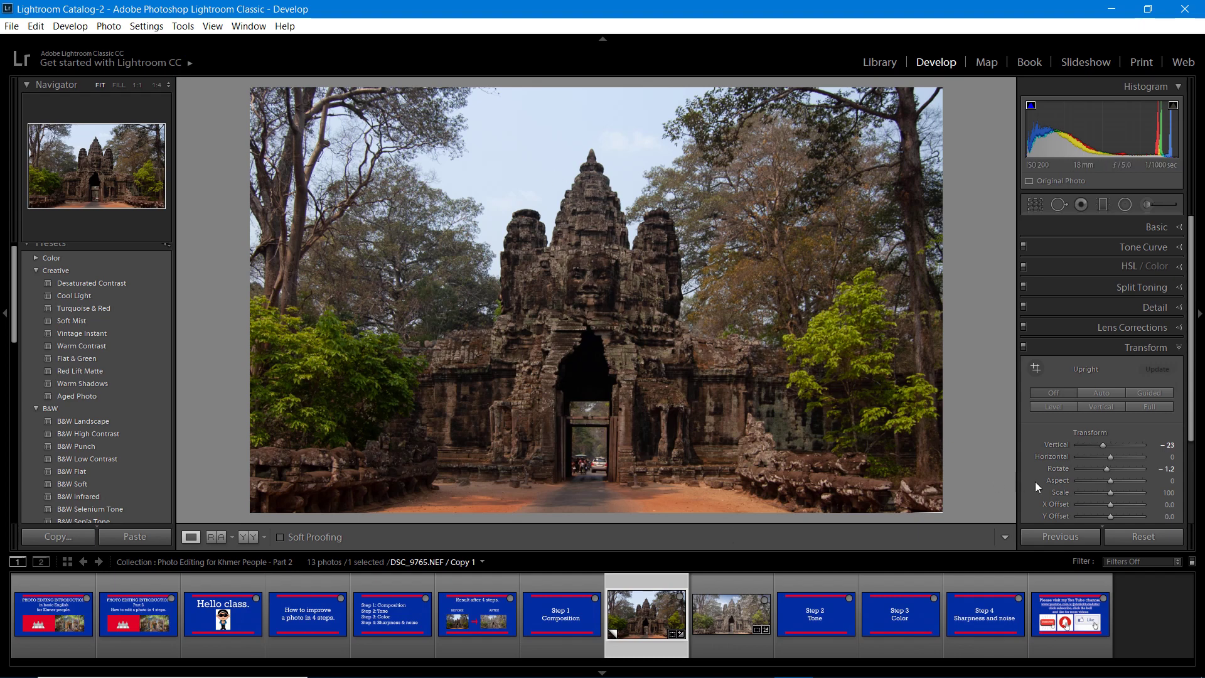
Try Transform Rotate values between -1.2 and -1.4 on the cropped photo and return Rotate to -1.2.
click(1105, 469)
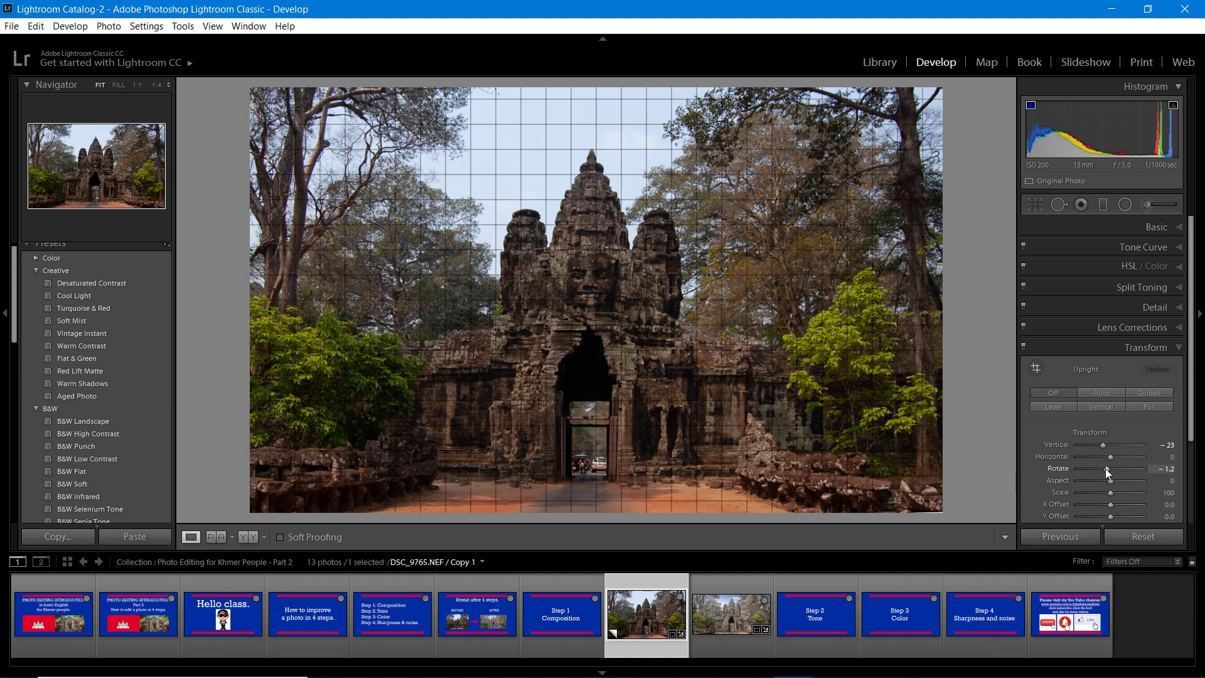
key(Left)
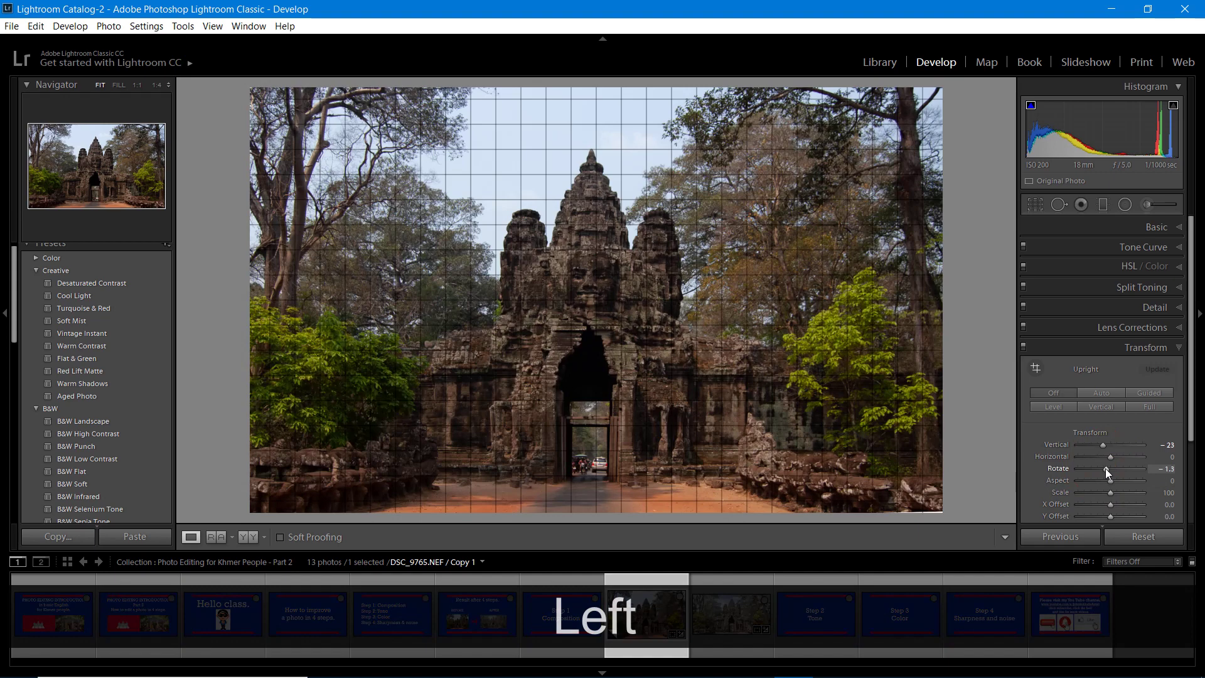
key(Left)
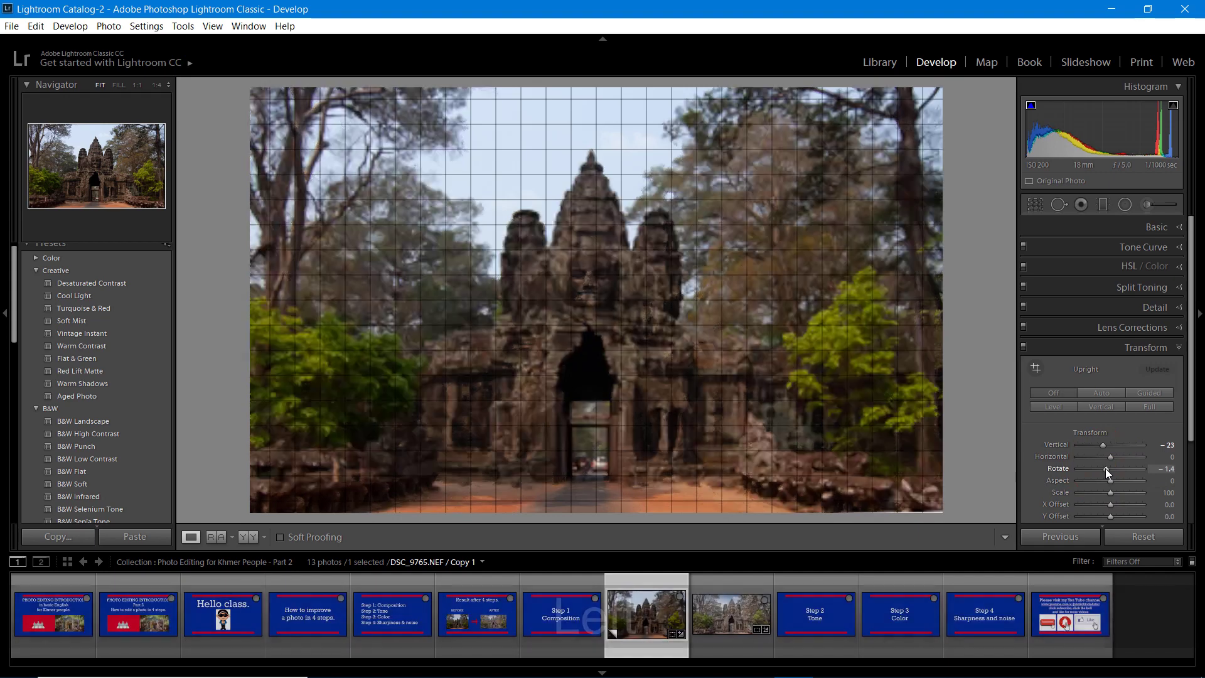
key(Right)
key(Left)
key(Right)
key(Right)
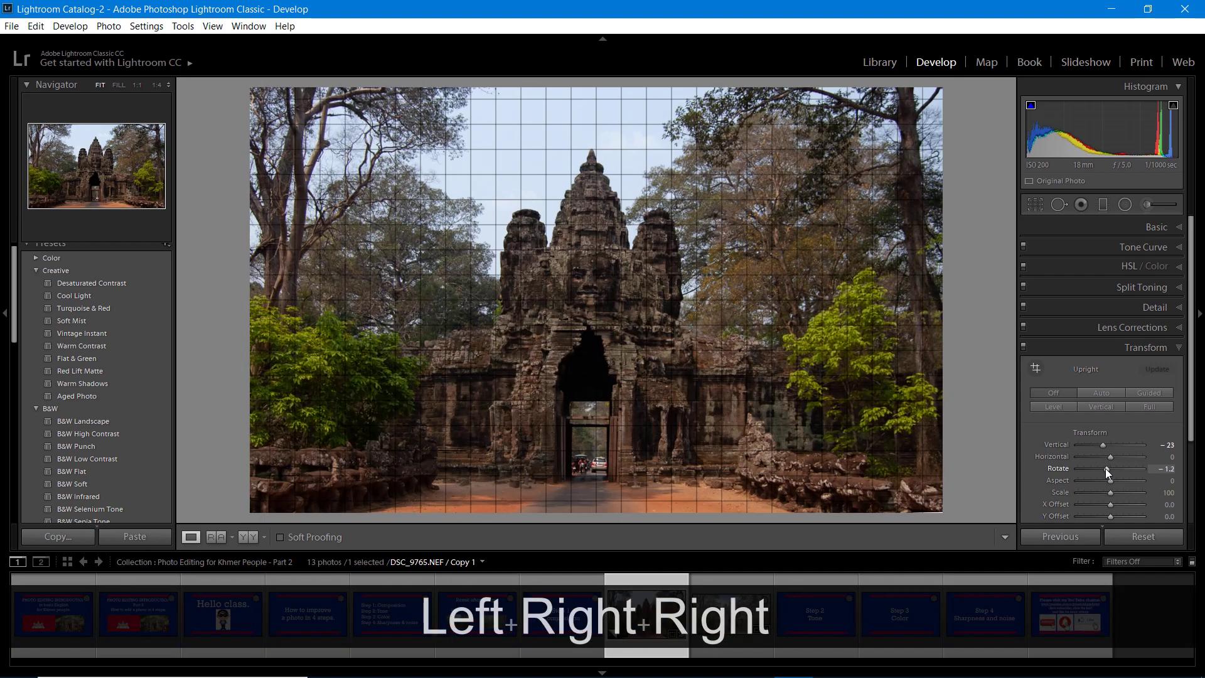
key(Left)
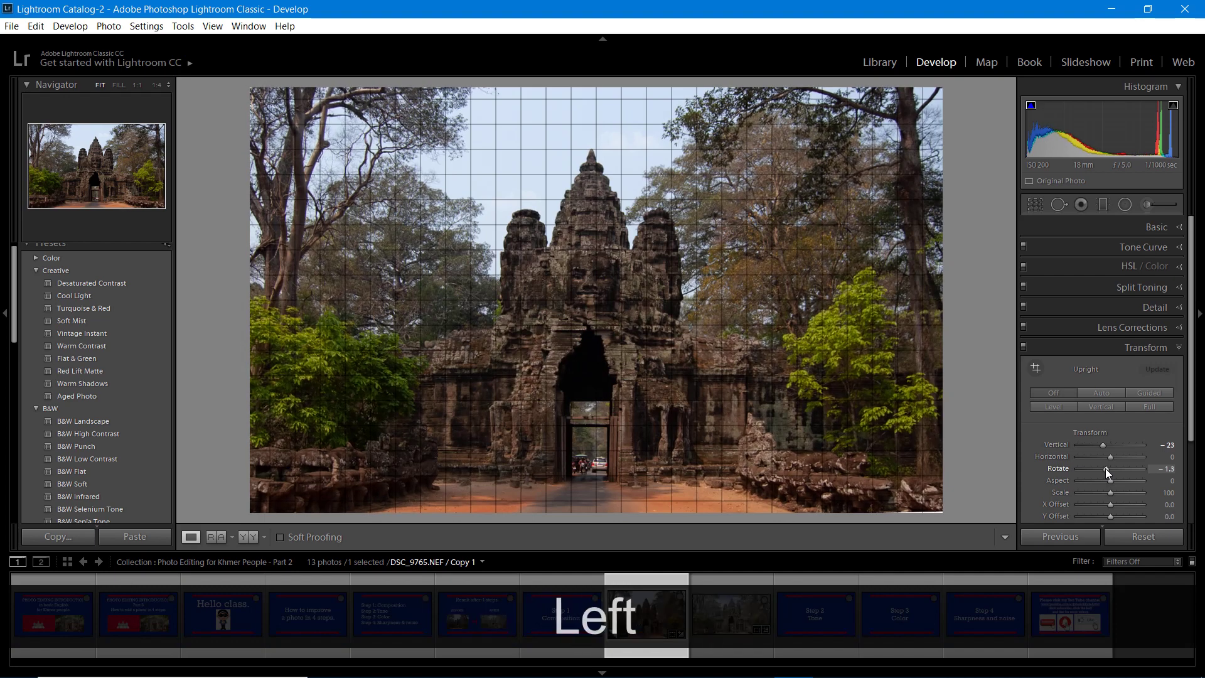
key(Right)
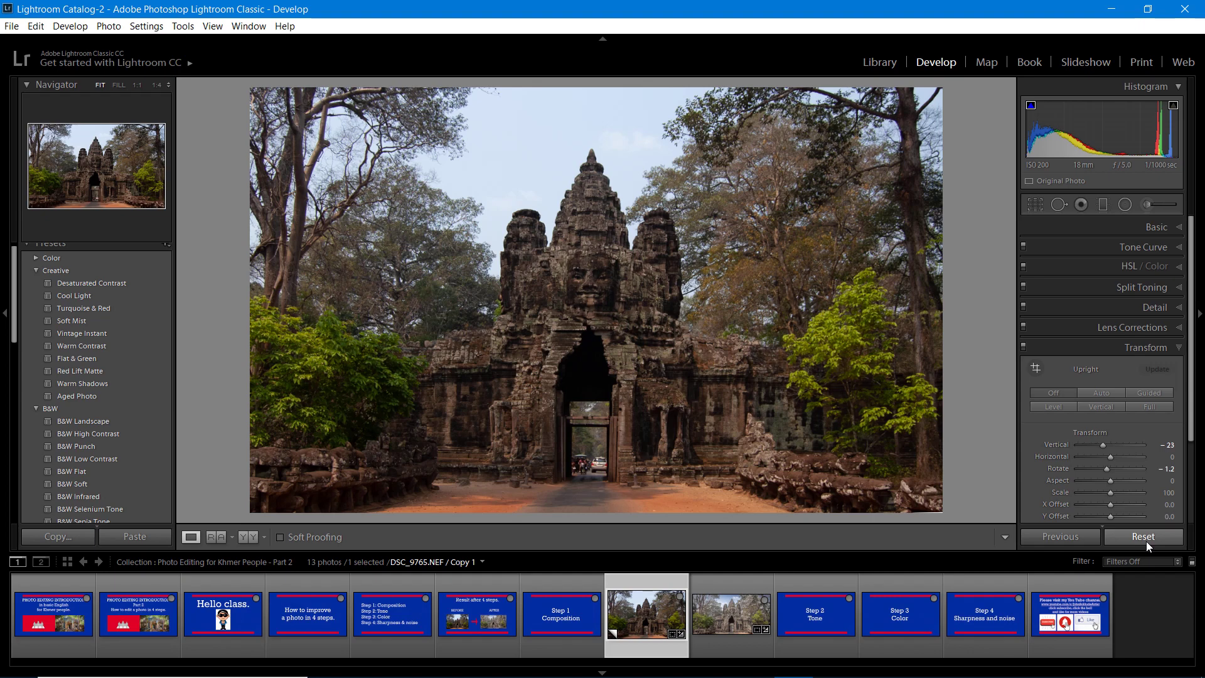
View the Step 1 Composition and Step 2 Tone slides, and inspect the gateway in the DSC_9765.NEF Copy 1 photo at 1:1 zoom.
click(558, 618)
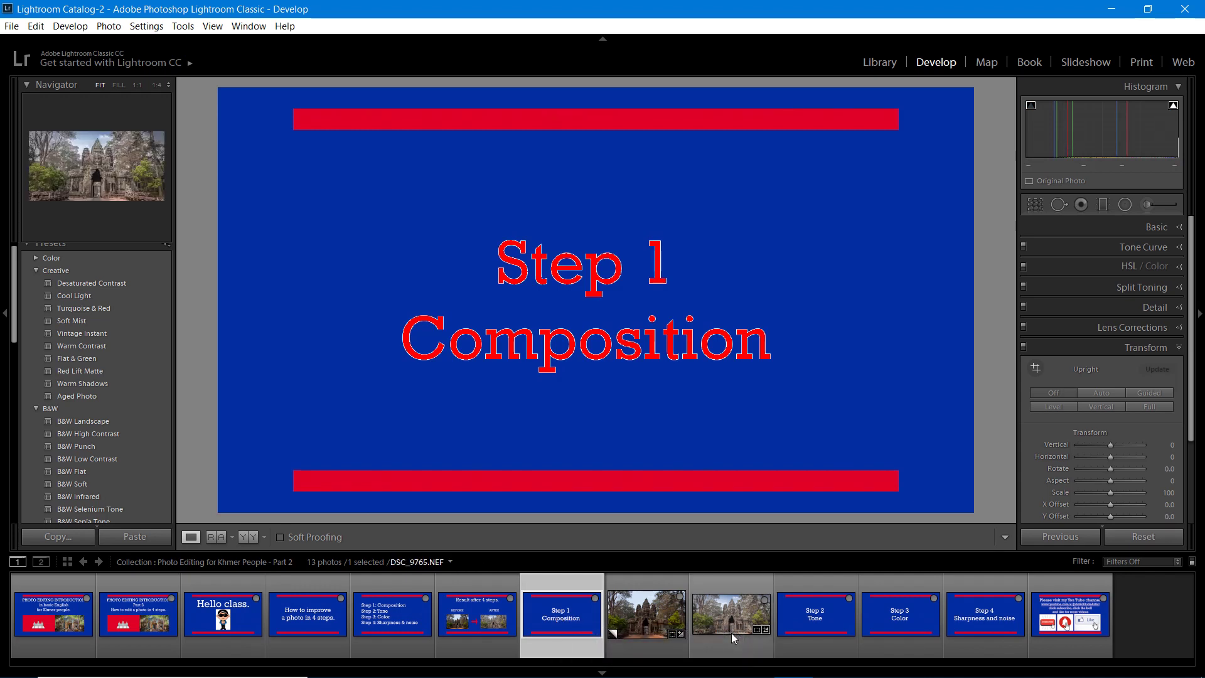
click(838, 612)
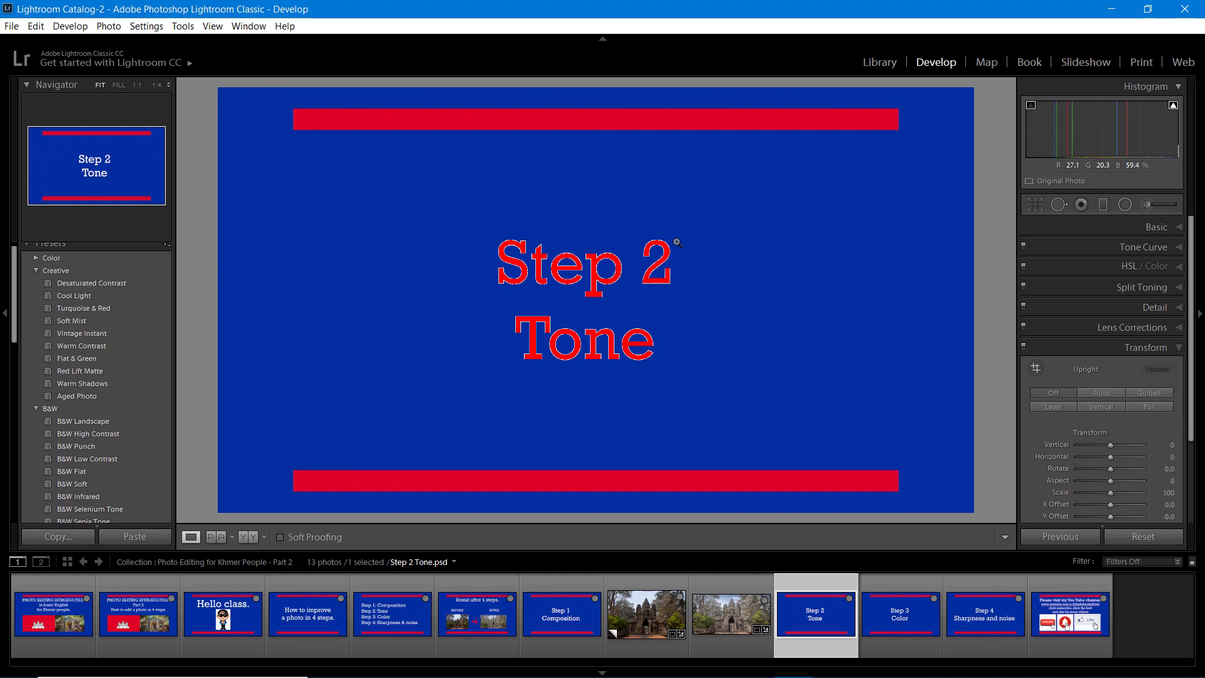
click(650, 615)
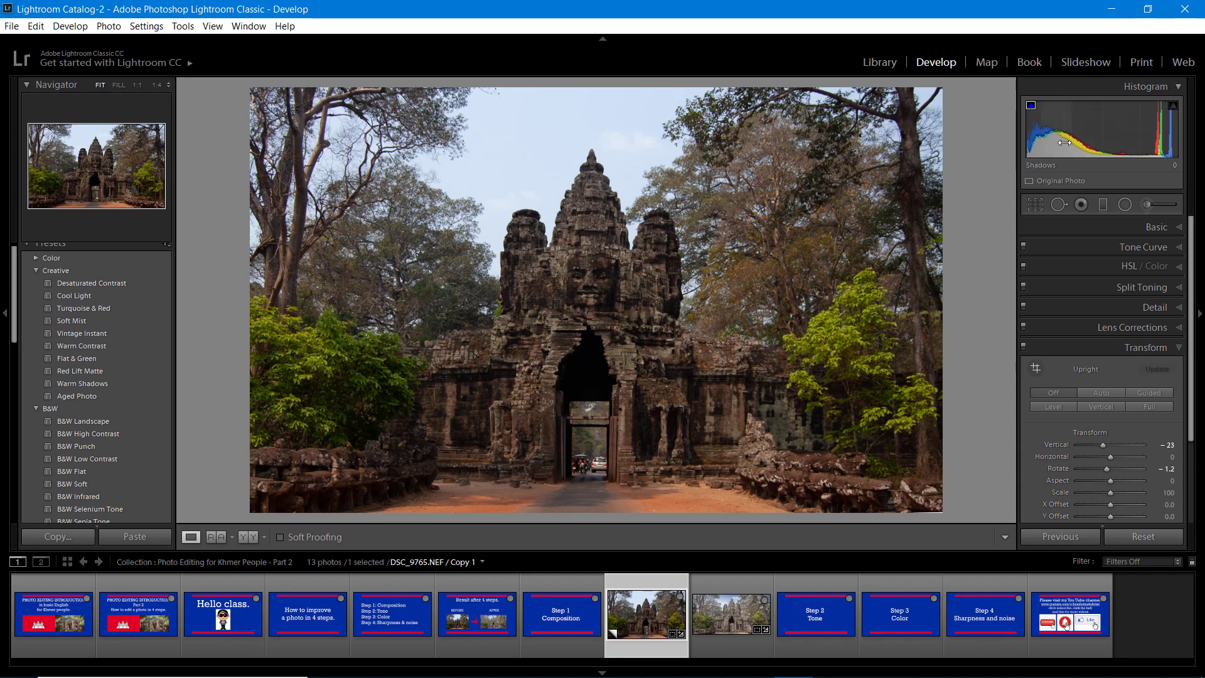
click(590, 367)
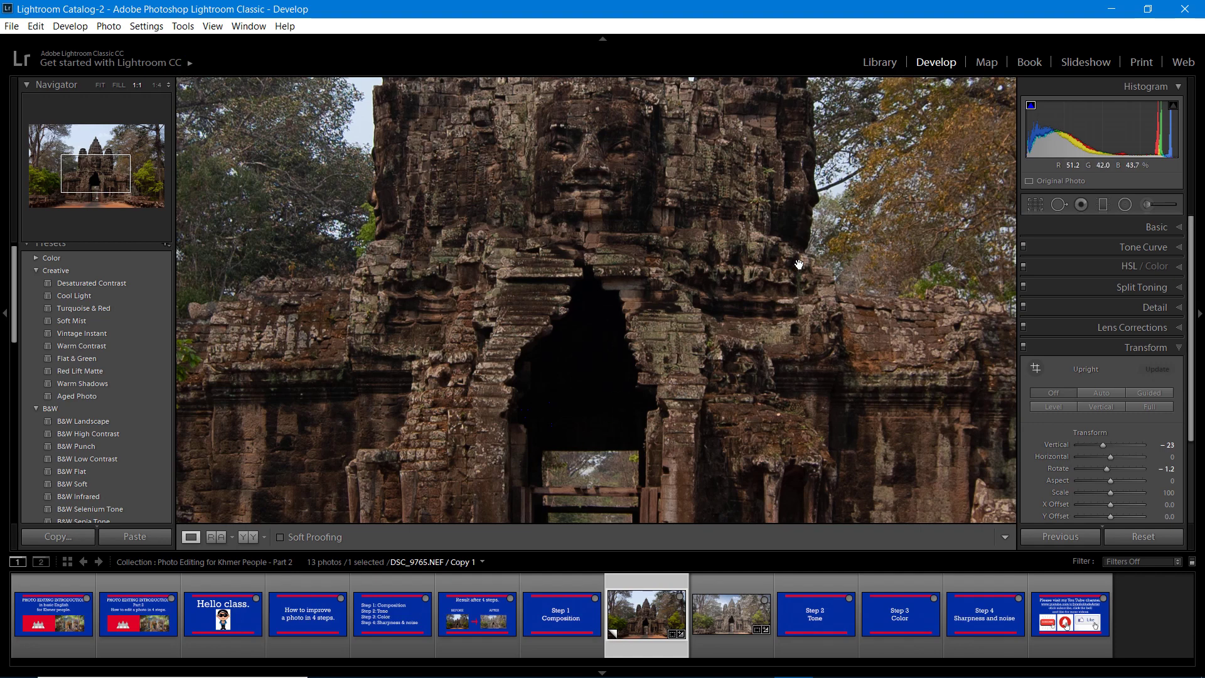
Fit the whole temple photo in view, collapse the Transform settings and open the Basic adjustments.
click(654, 303)
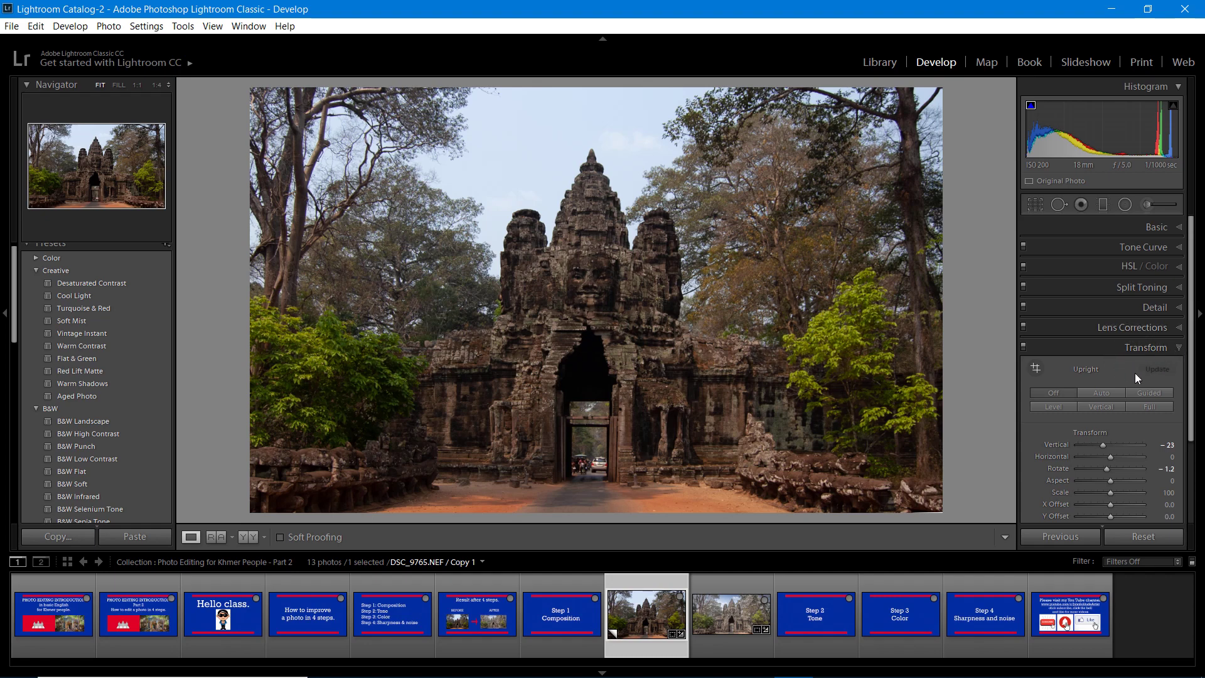
click(1177, 347)
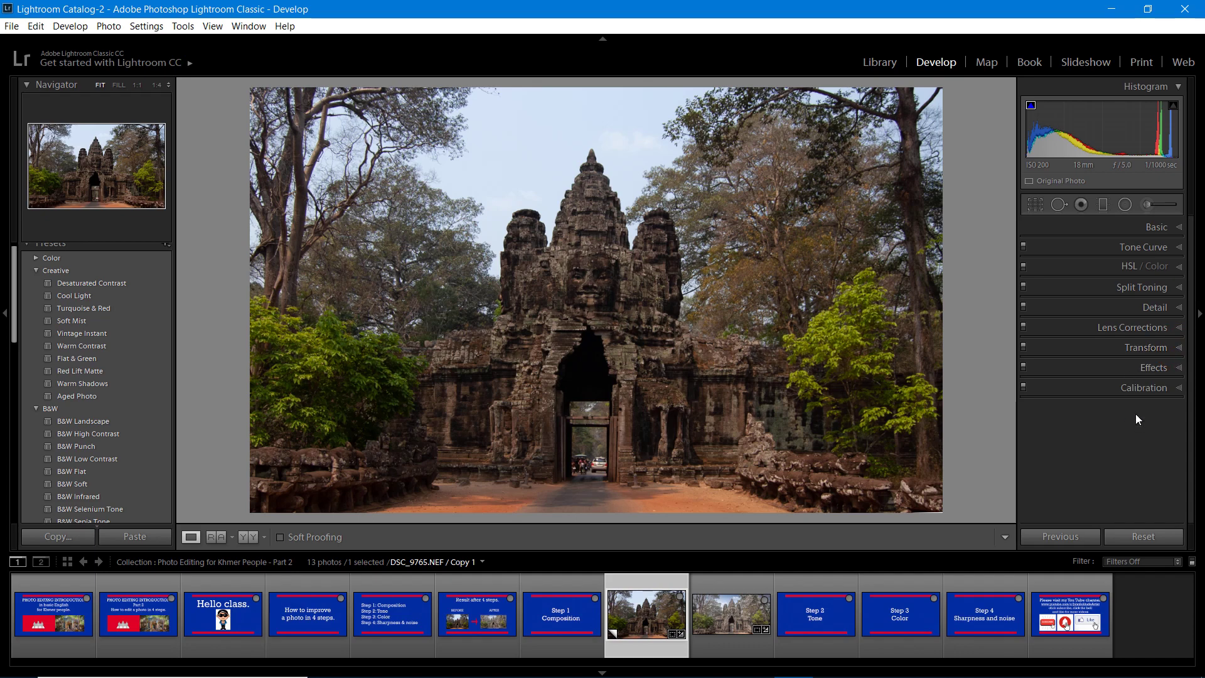
click(1178, 228)
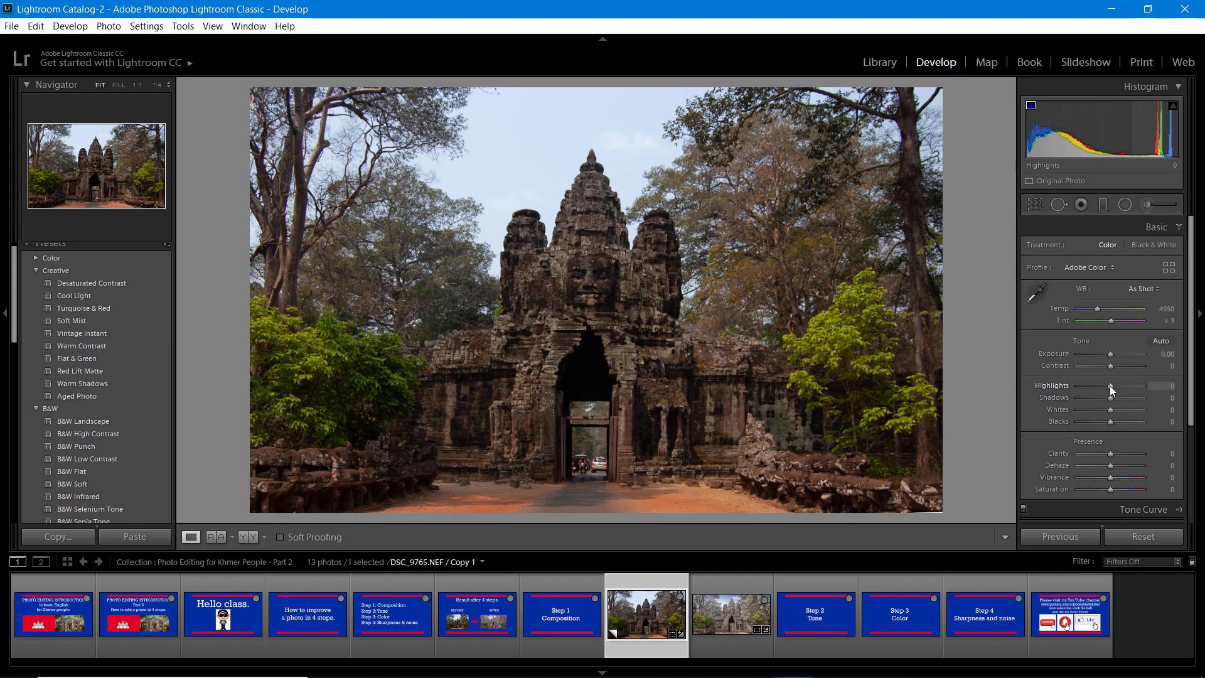
Try Highlights at -100 and +2 and Whites at -100, -37 and -8, resetting Whites to 0.
drag(1109, 386, 1049, 389)
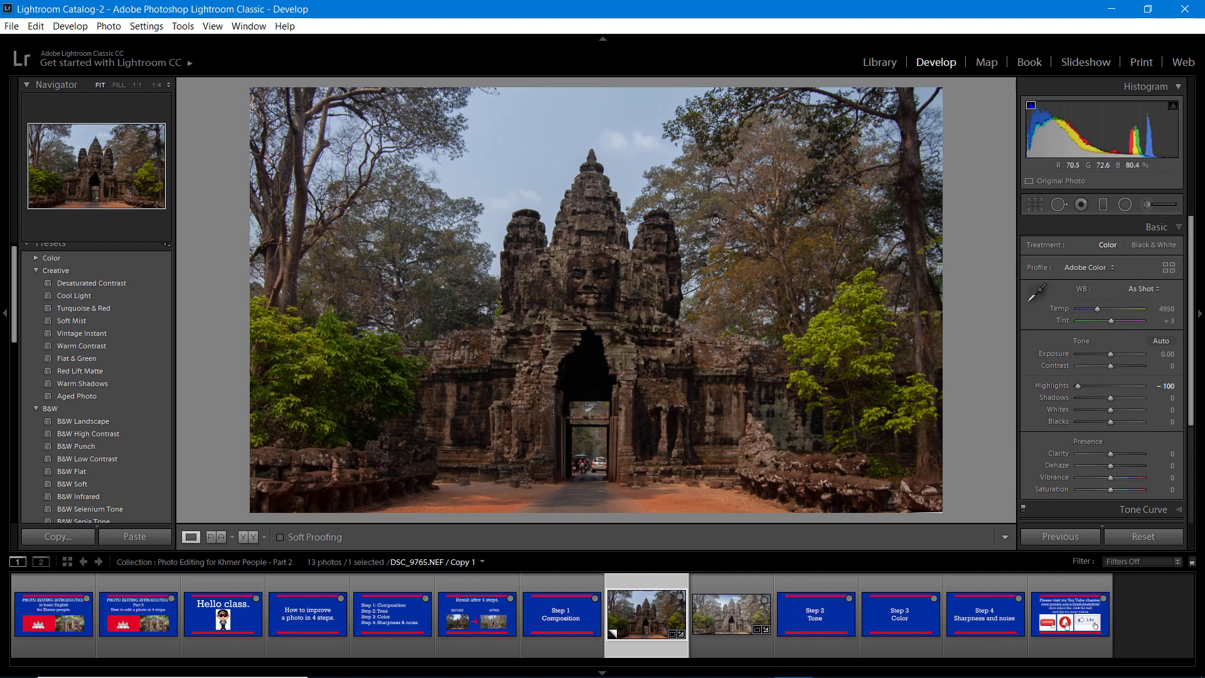
drag(1074, 385, 1112, 390)
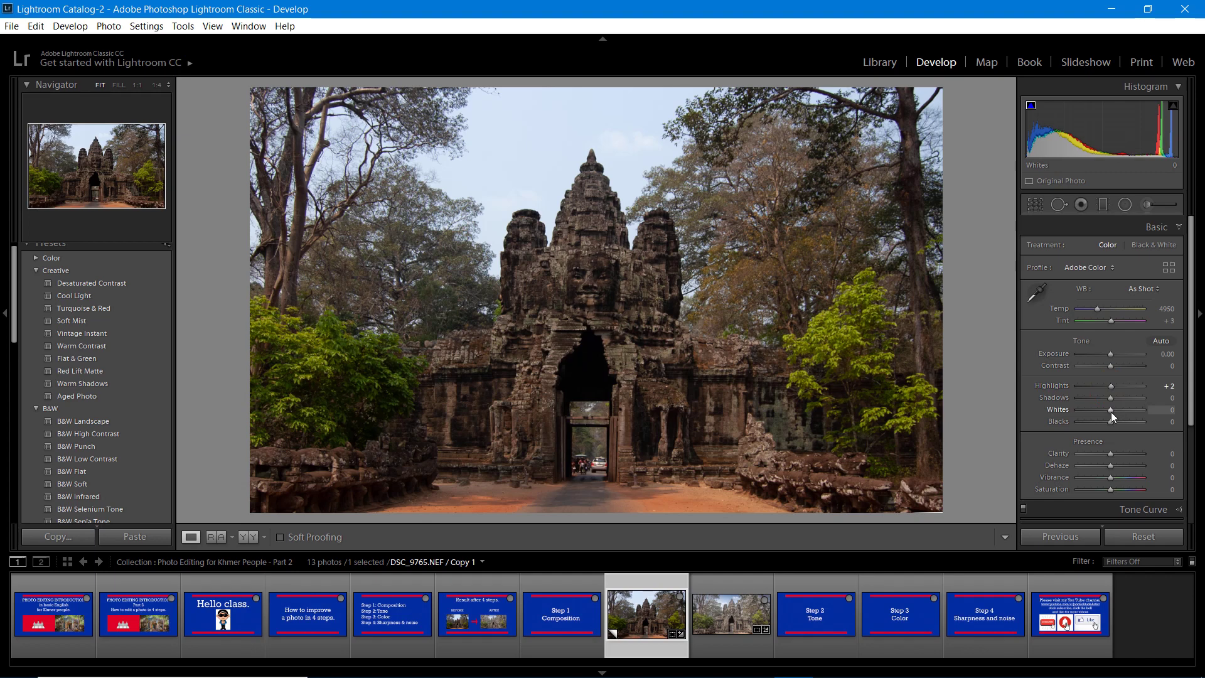
drag(1109, 411, 1053, 416)
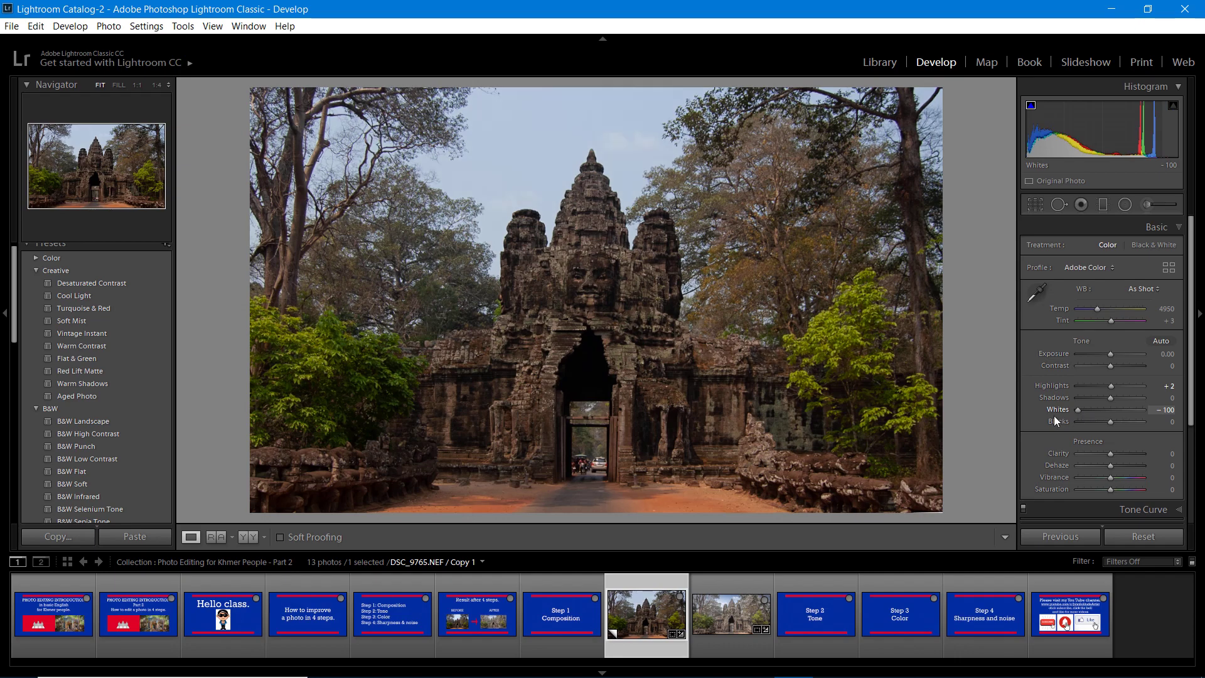
drag(1082, 416, 1097, 415)
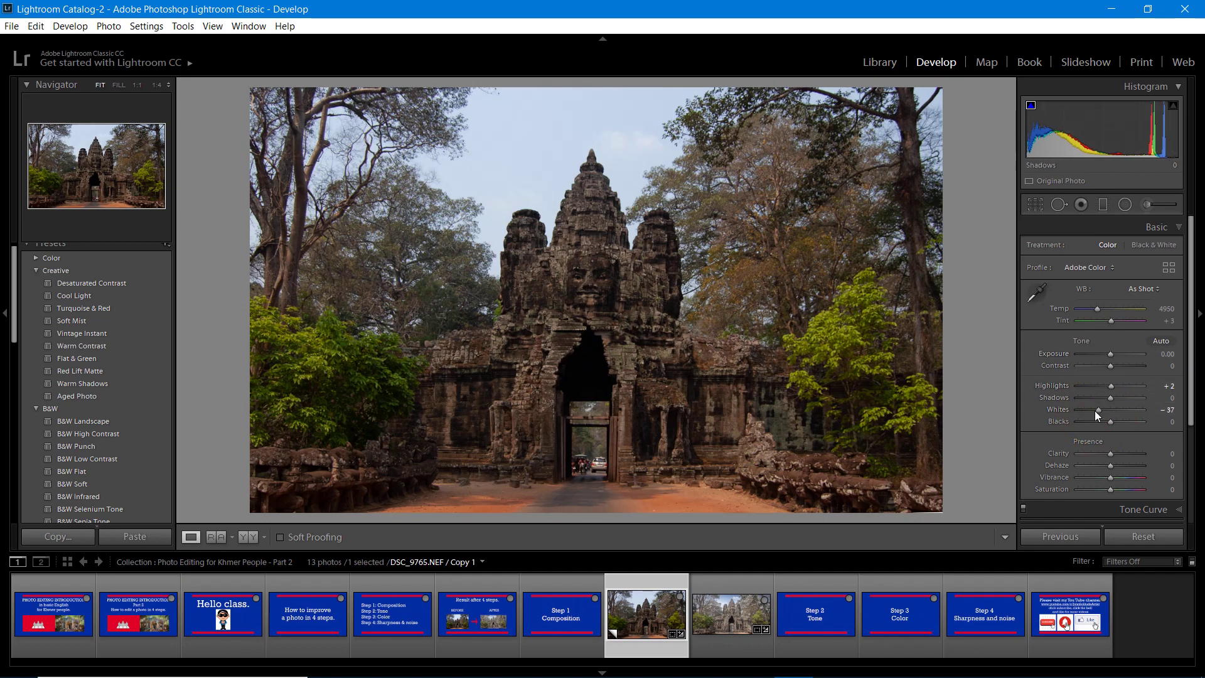
mouse_move(1097, 408)
mouse_down()
mouse_move(1064, 412)
mouse_move(1112, 409)
mouse_move(1063, 415)
mouse_move(1108, 424)
mouse_up()
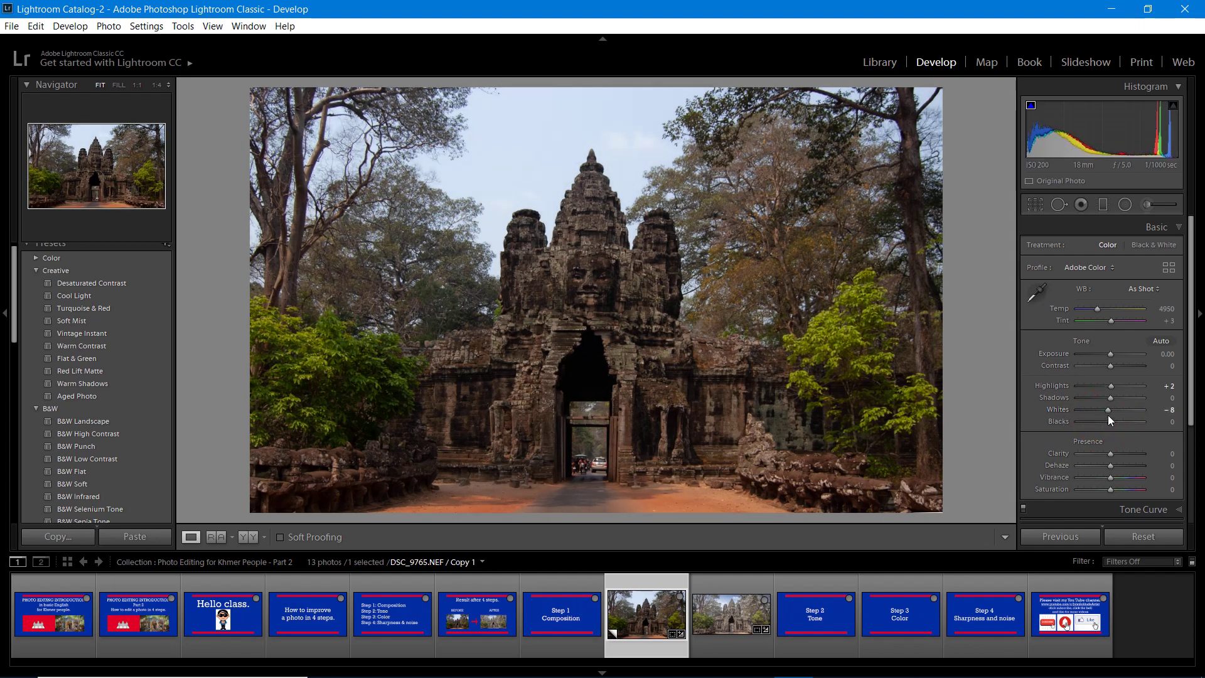
double_click(1110, 411)
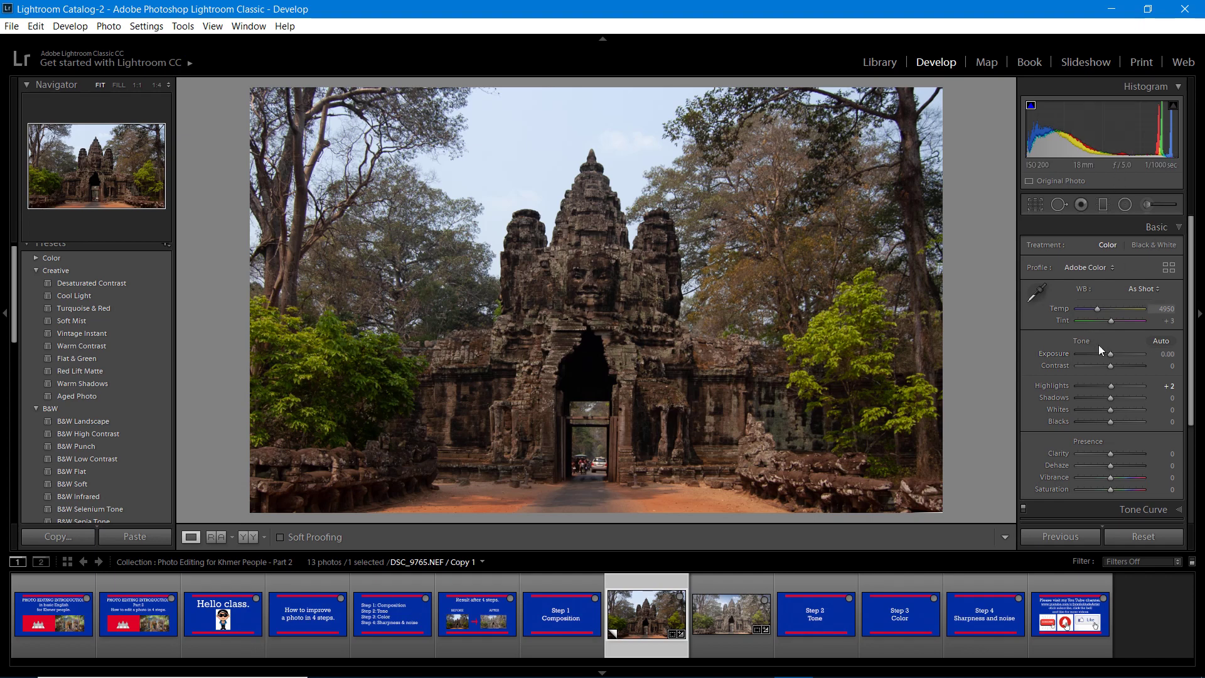
Apply automatic tone to the temple photo and fine-tune Exposure to +0.84.
click(1160, 341)
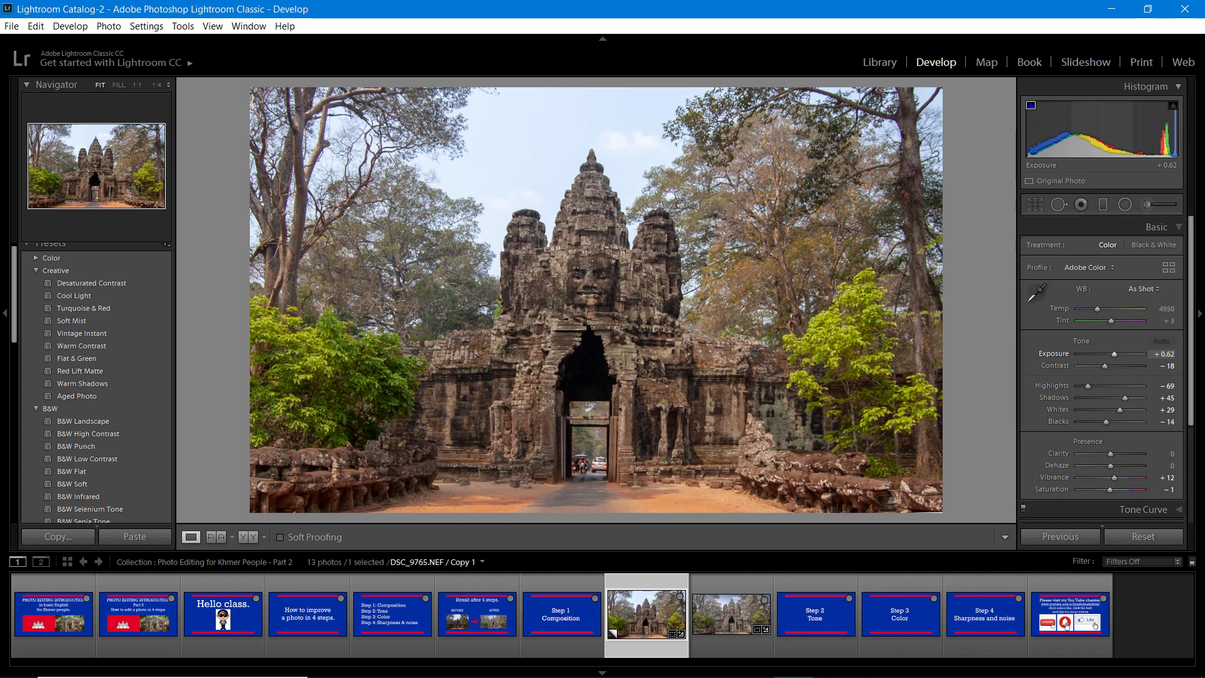
drag(1114, 354, 1117, 354)
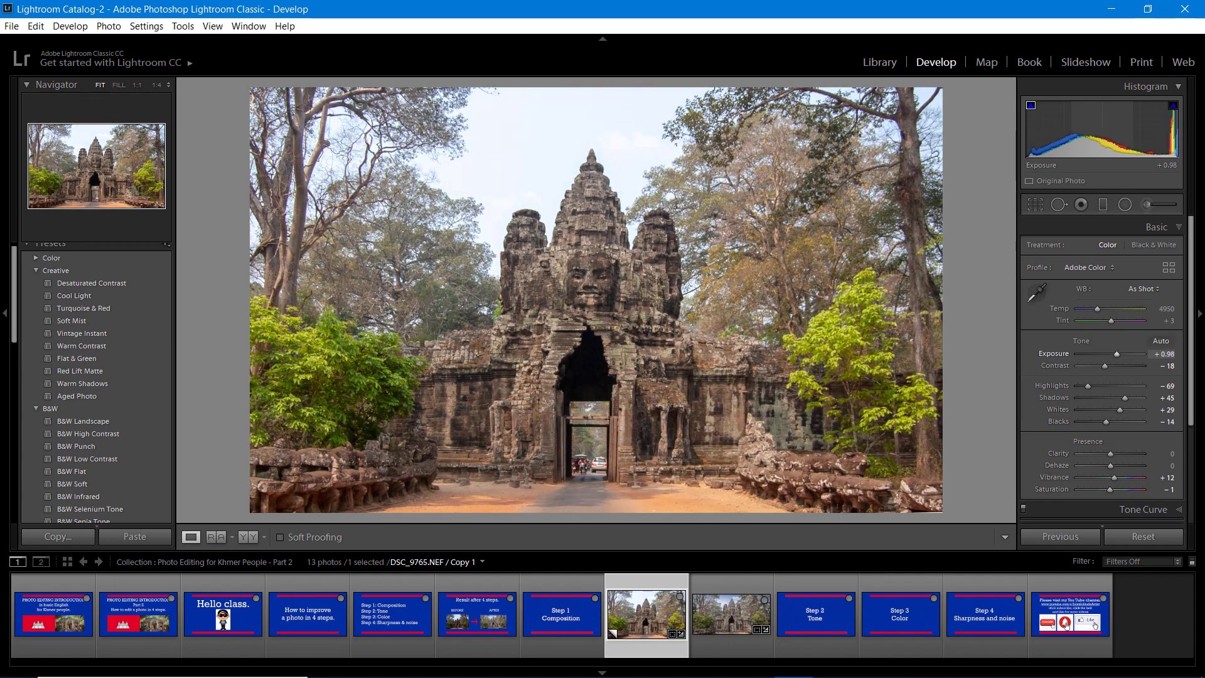
drag(1117, 354, 1115, 354)
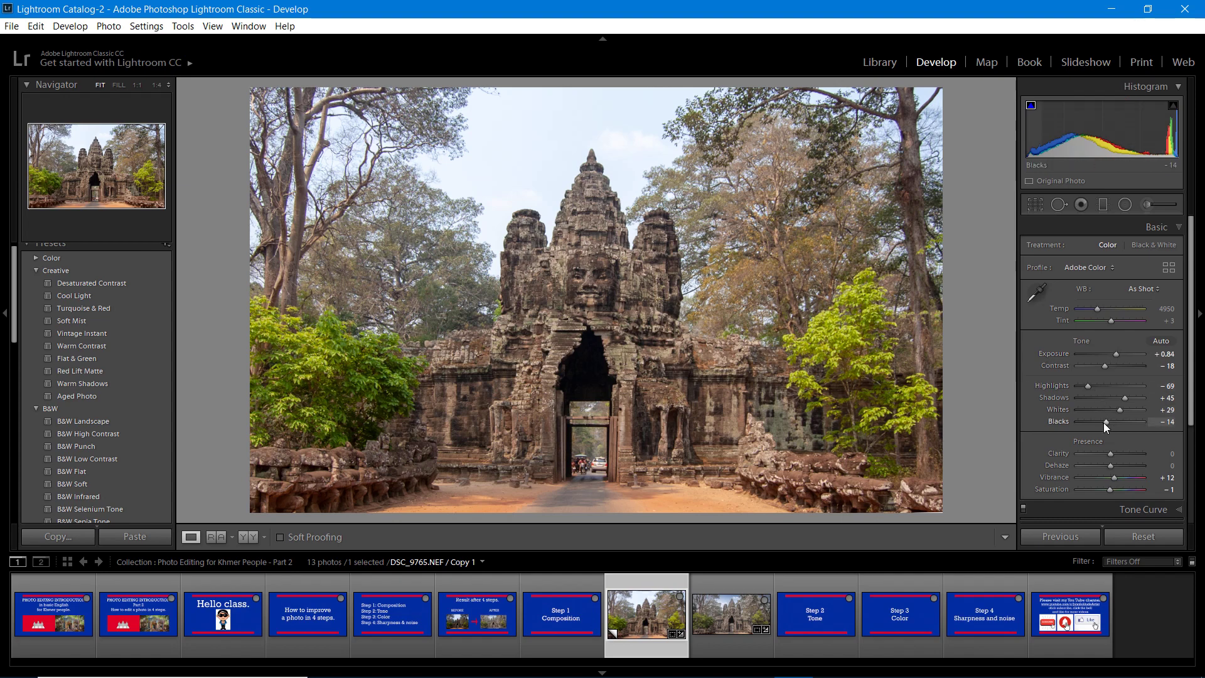
Set the temple photo's Highlights to -100 and Shadows to +50, keeping the histogram expanded.
mouse_move(1087, 386)
mouse_down()
mouse_move(1097, 389)
mouse_move(1068, 389)
mouse_up()
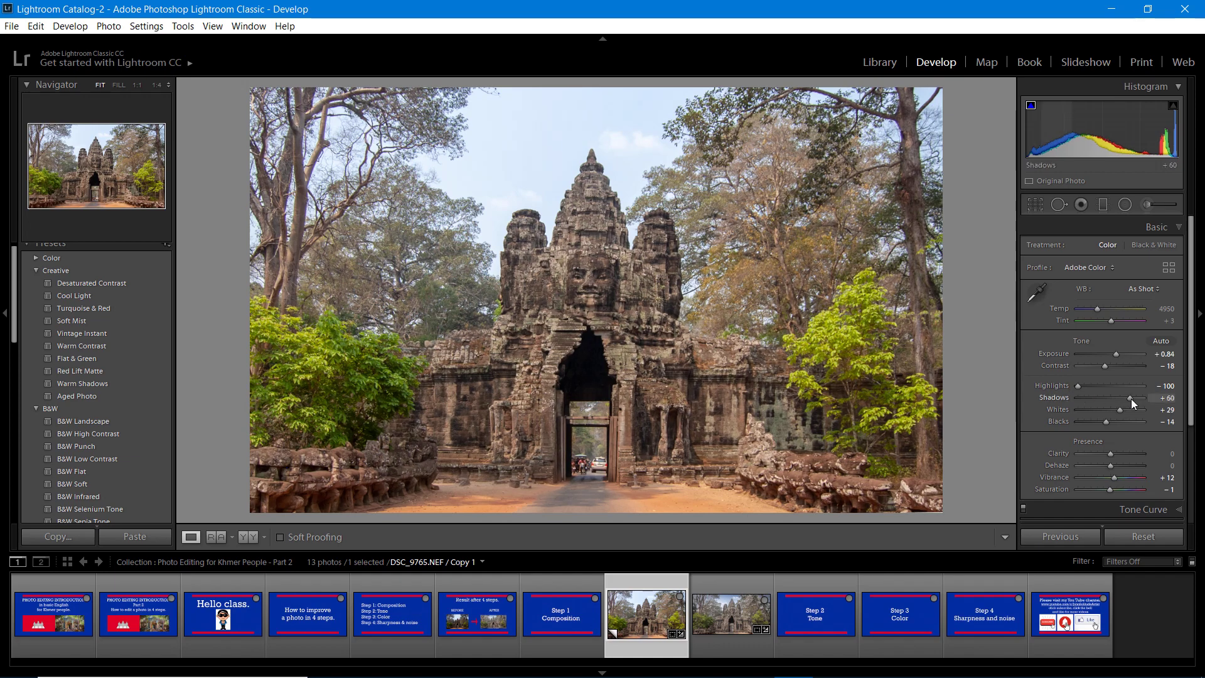
mouse_move(1132, 401)
mouse_down()
mouse_move(1112, 403)
mouse_move(1127, 404)
mouse_up()
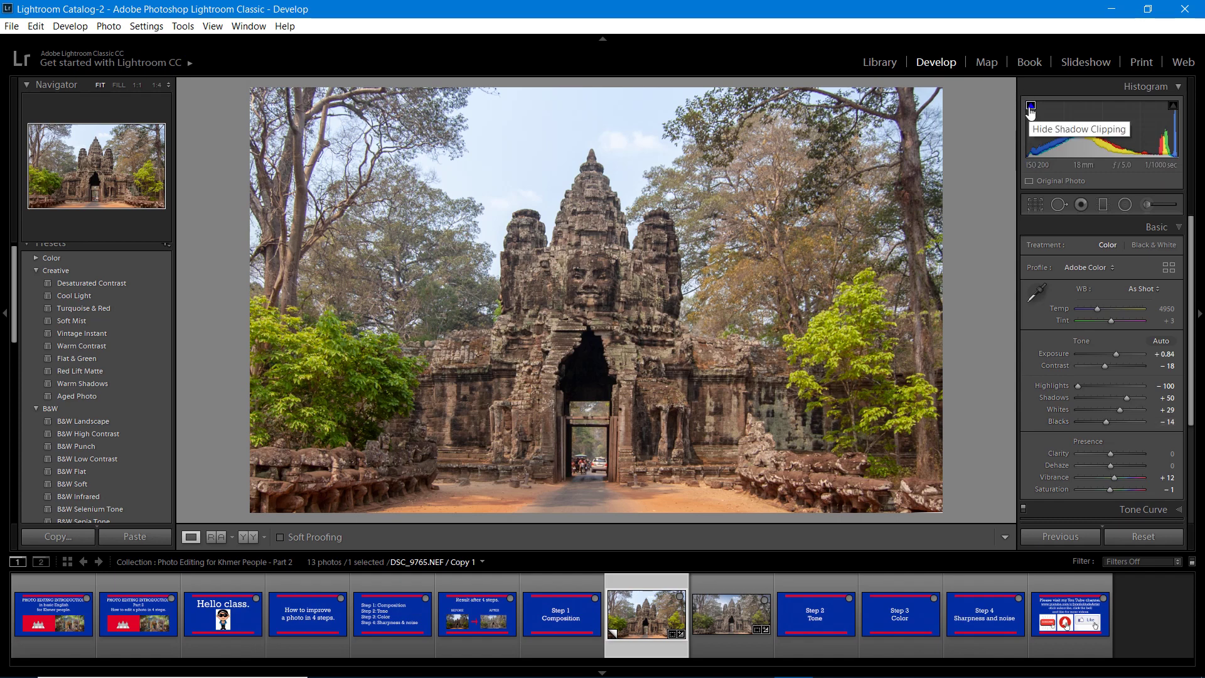
click(1057, 90)
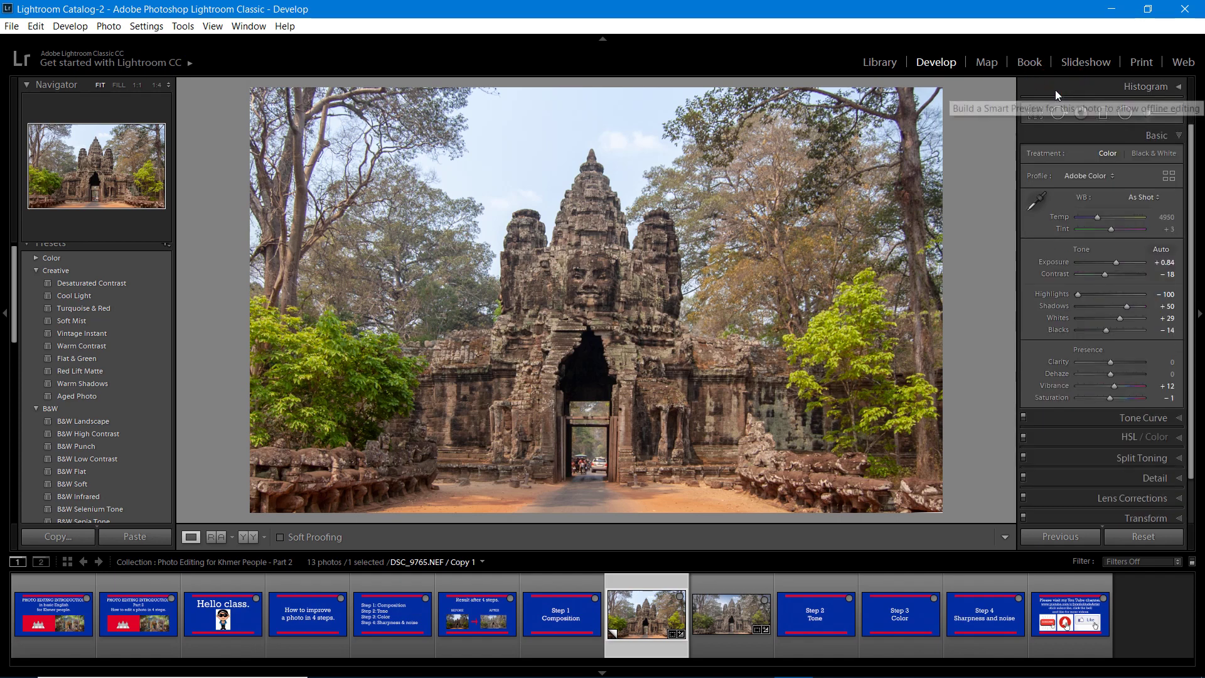
click(1179, 86)
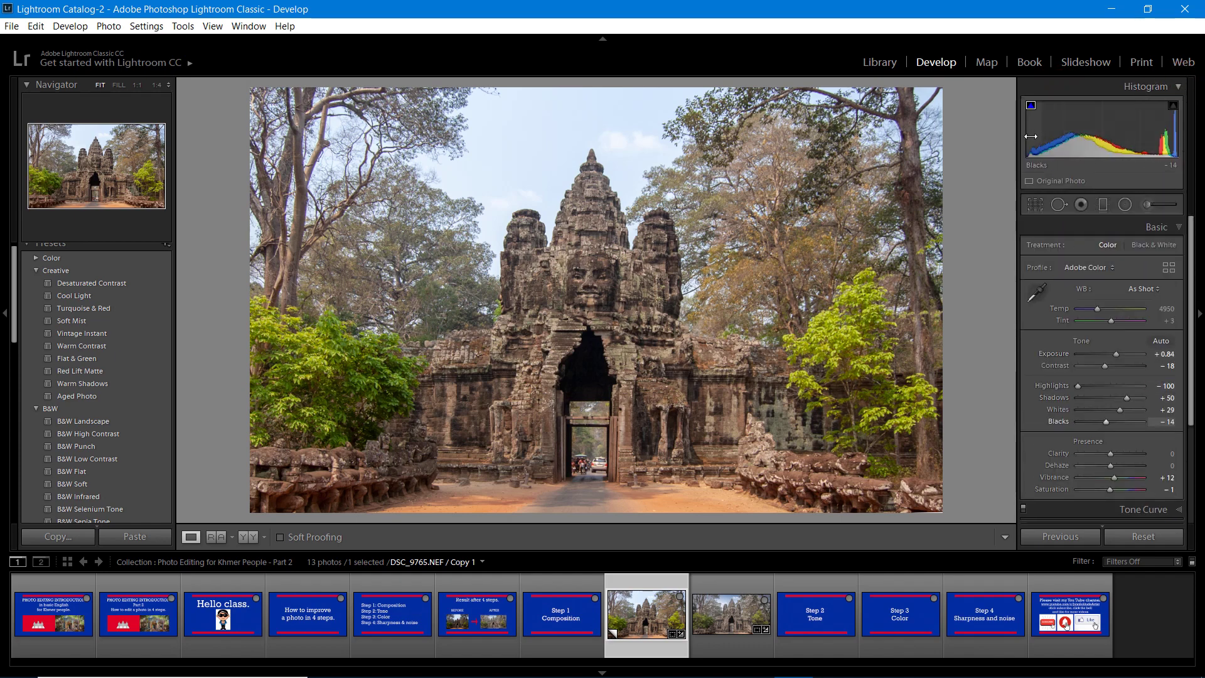
Reset the temple photo's Blacks and adjust them to -5.
double_click(1106, 422)
drag(1110, 421, 1107, 422)
drag(1028, 130, 1032, 130)
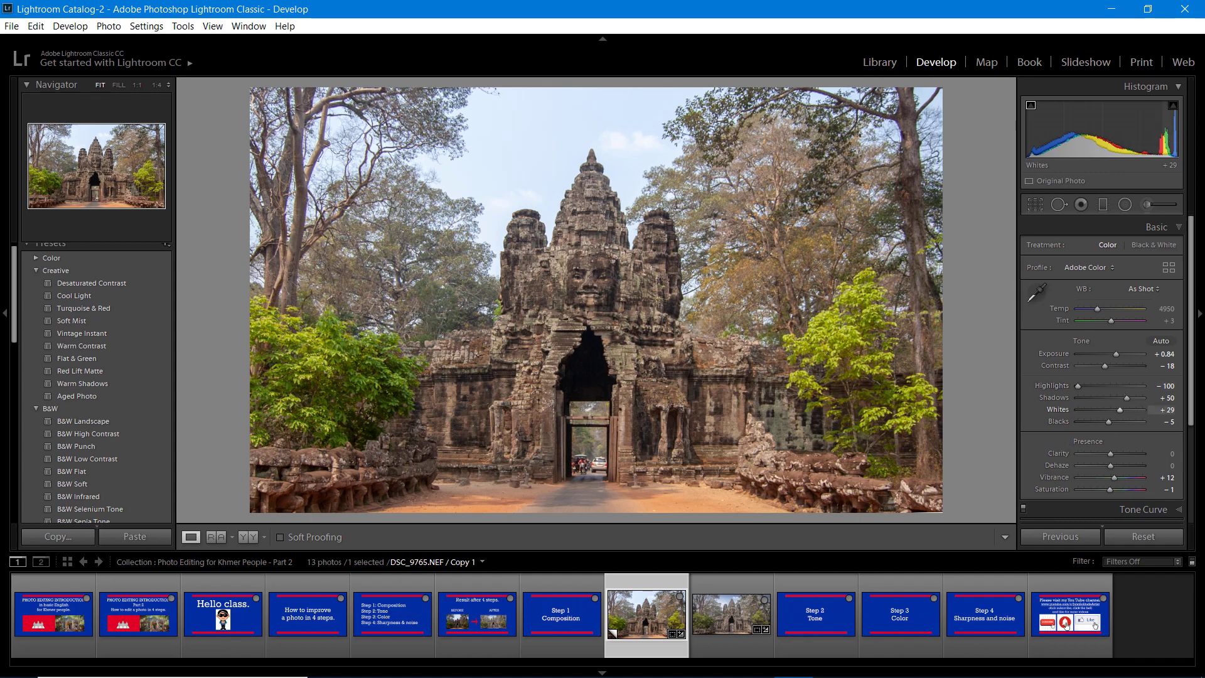
Try Whites at +8, reset them, and set Whites to +15.
mouse_move(1167, 131)
mouse_down()
mouse_move(1115, 131)
mouse_move(1176, 130)
mouse_move(1159, 131)
mouse_up()
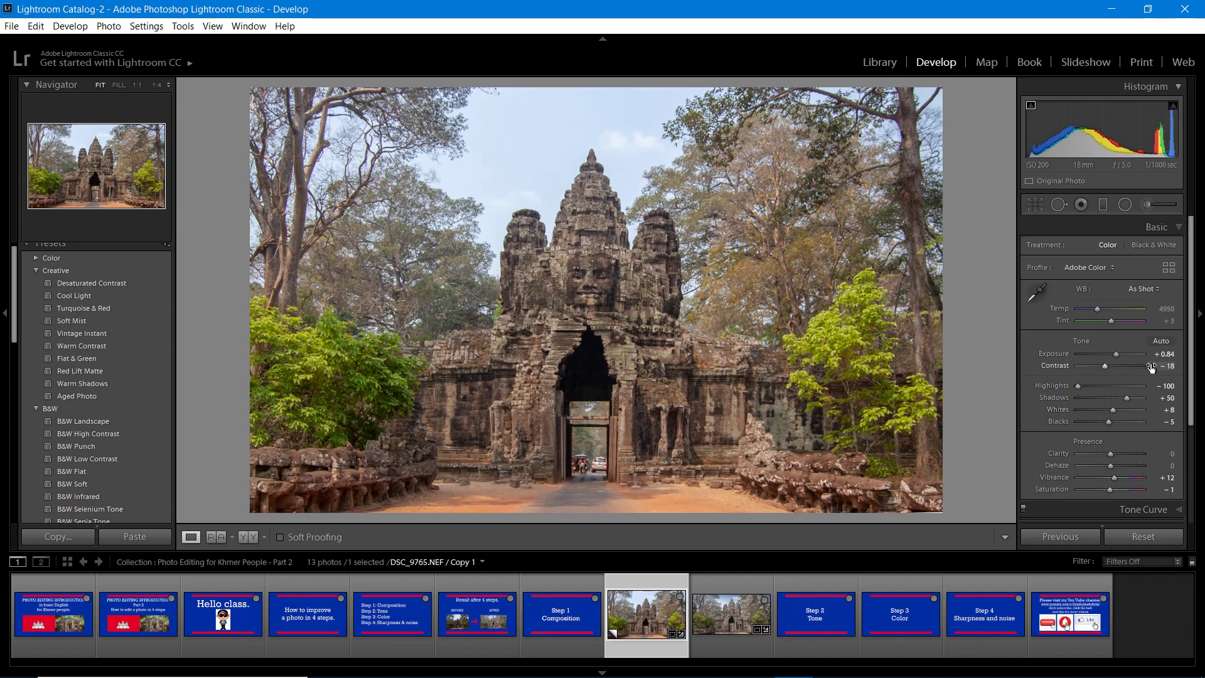
double_click(1112, 410)
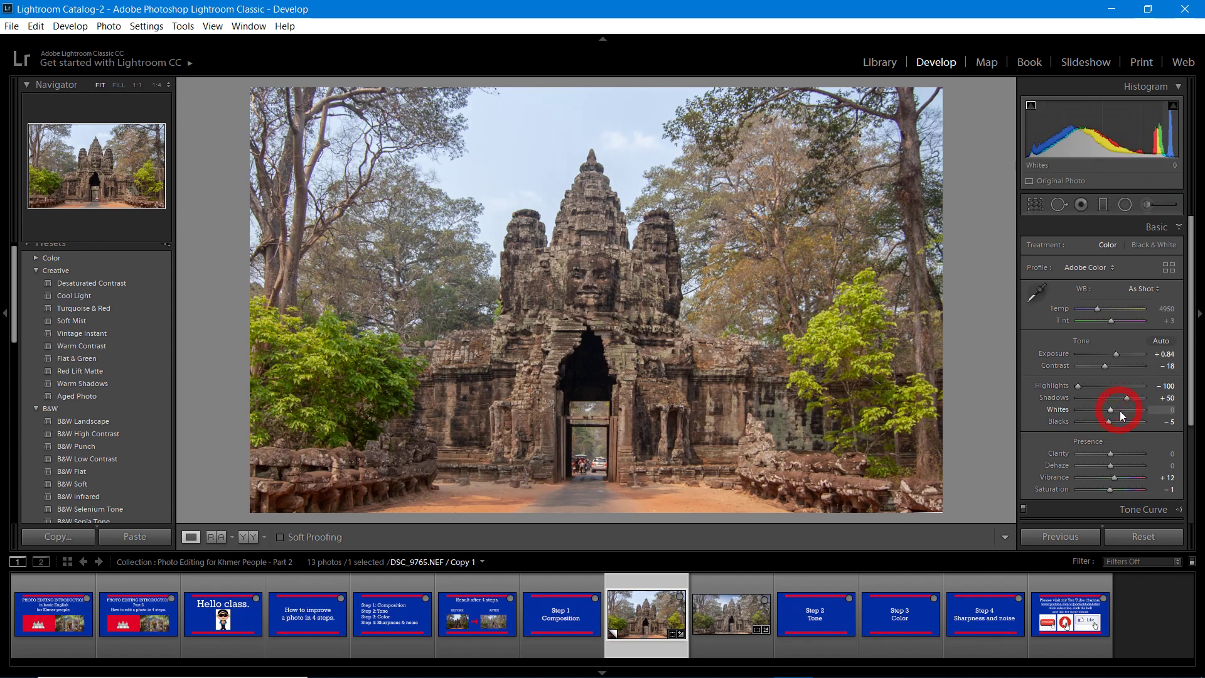
drag(1112, 409, 1116, 419)
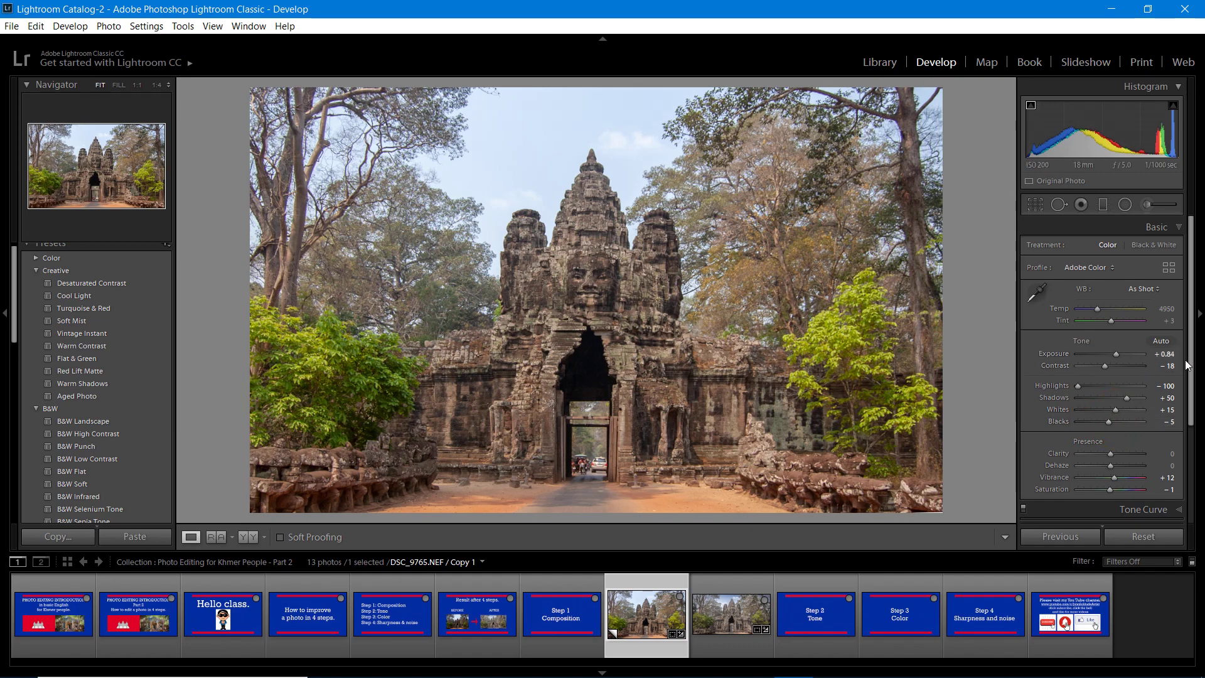
View the Step 2 Tone and Step 3 Color slides and return to the DSC_9765.NEF Copy 1 photo.
drag(1191, 375, 1197, 477)
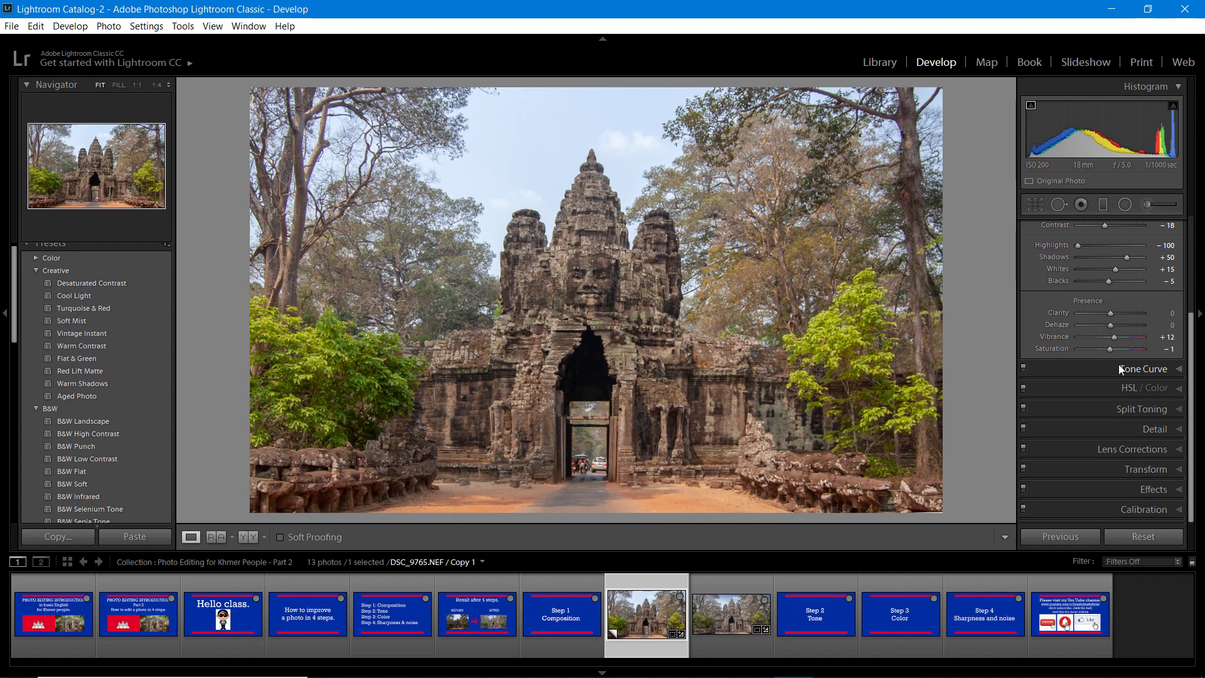
click(809, 622)
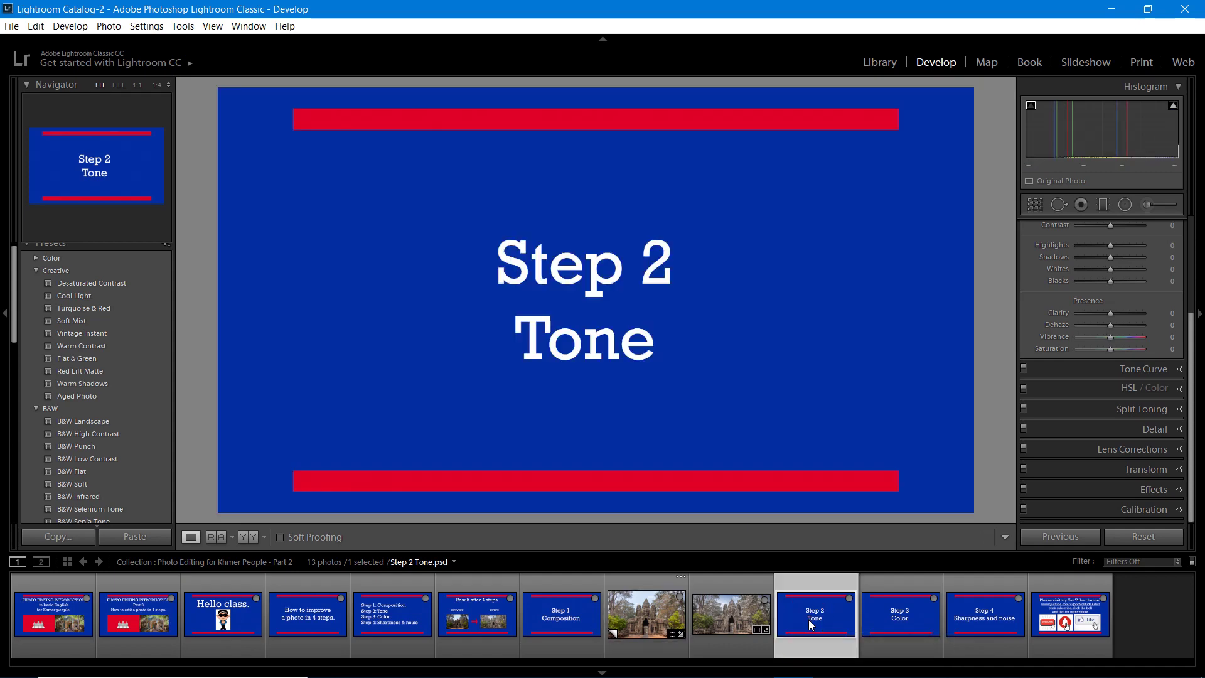
click(884, 625)
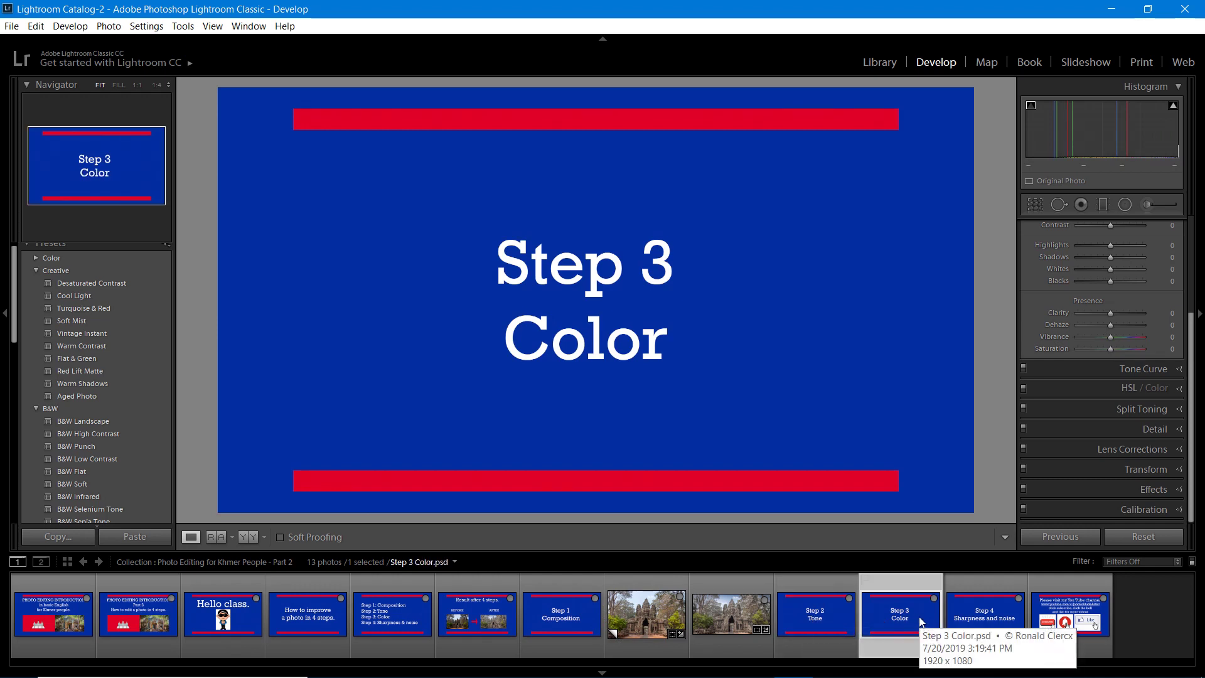
click(654, 613)
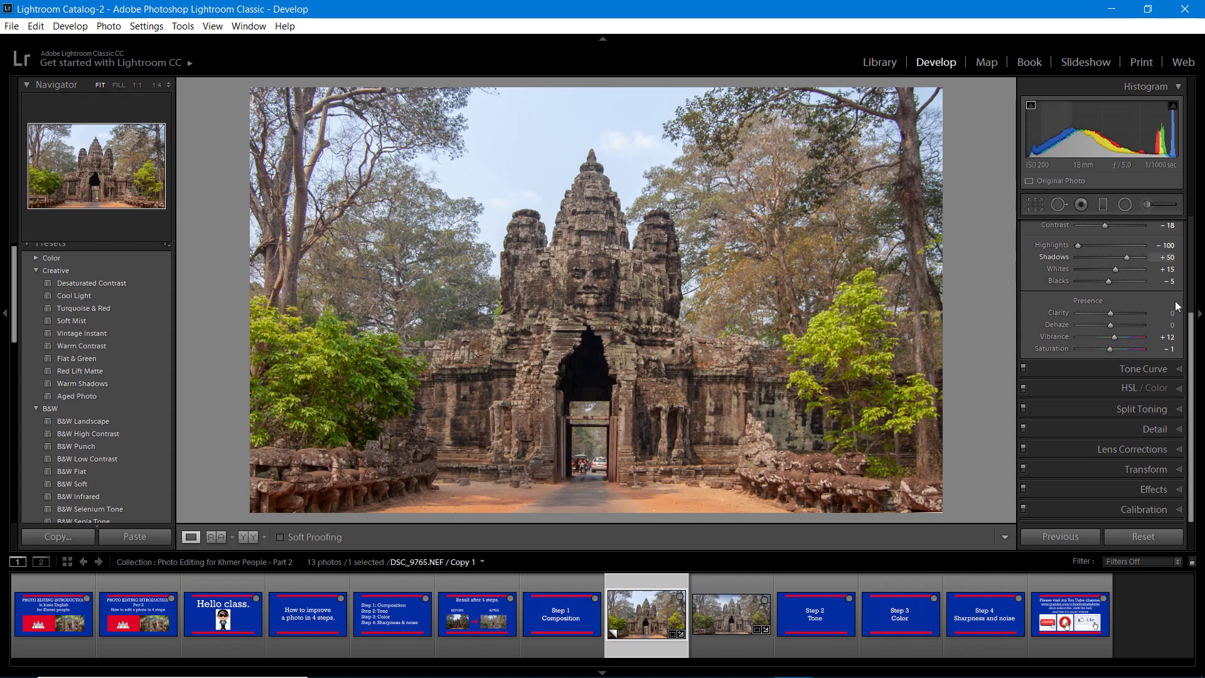
Open the HSL adjustments, compare Blue saturation from -100 to +100, and set Blue saturation to +27.
click(1178, 389)
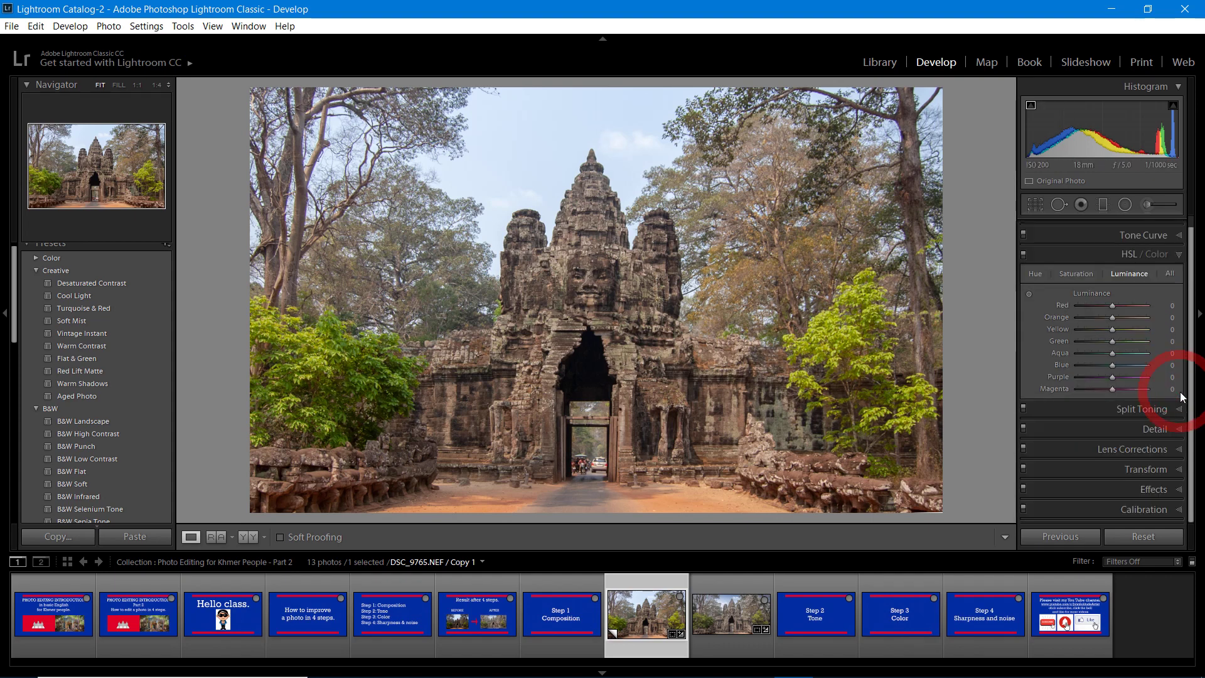
click(1177, 257)
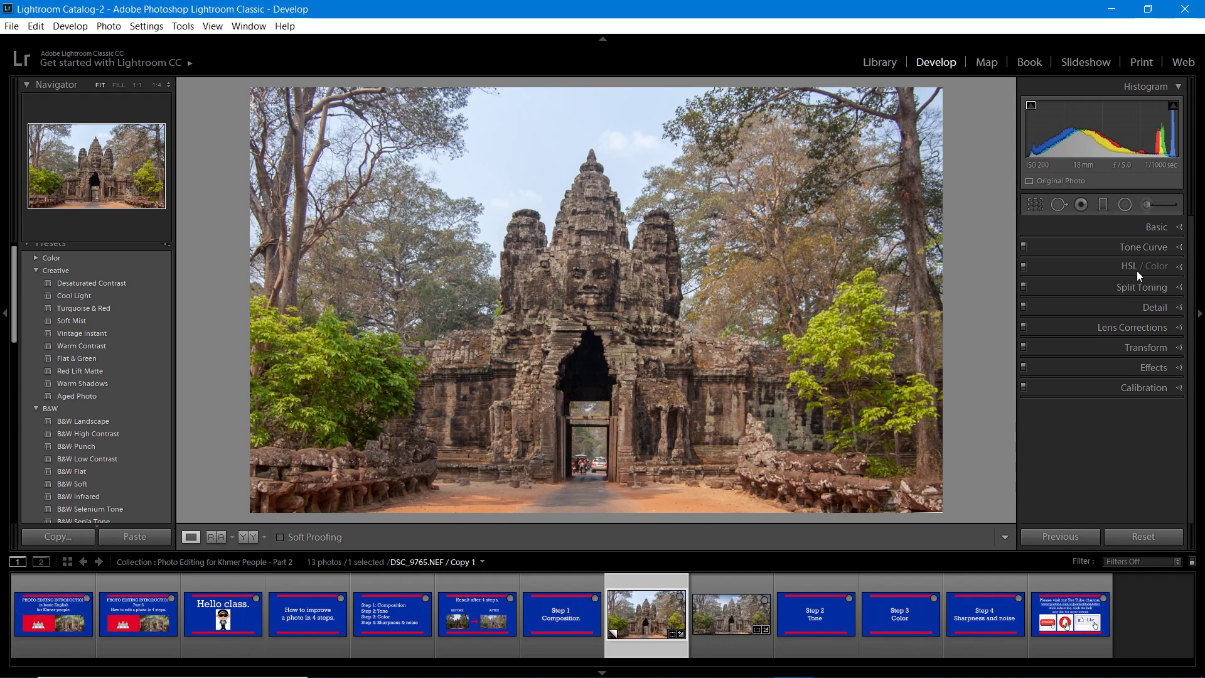
click(1179, 266)
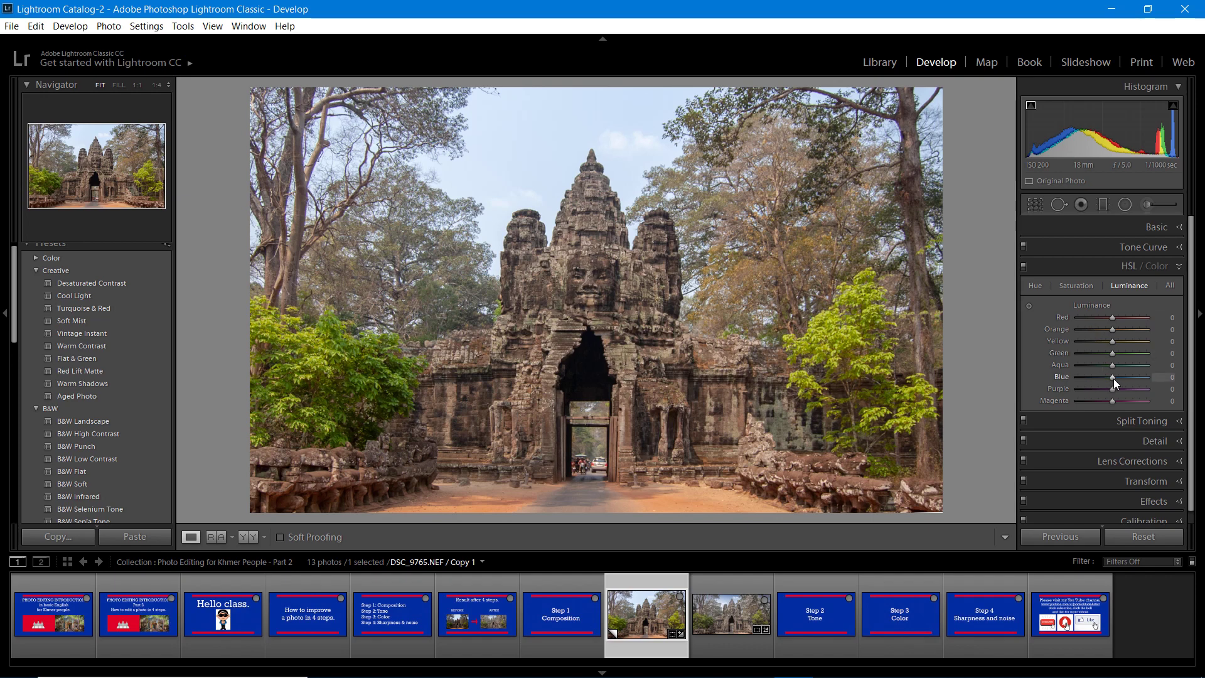
click(1088, 286)
drag(1117, 379, 1021, 380)
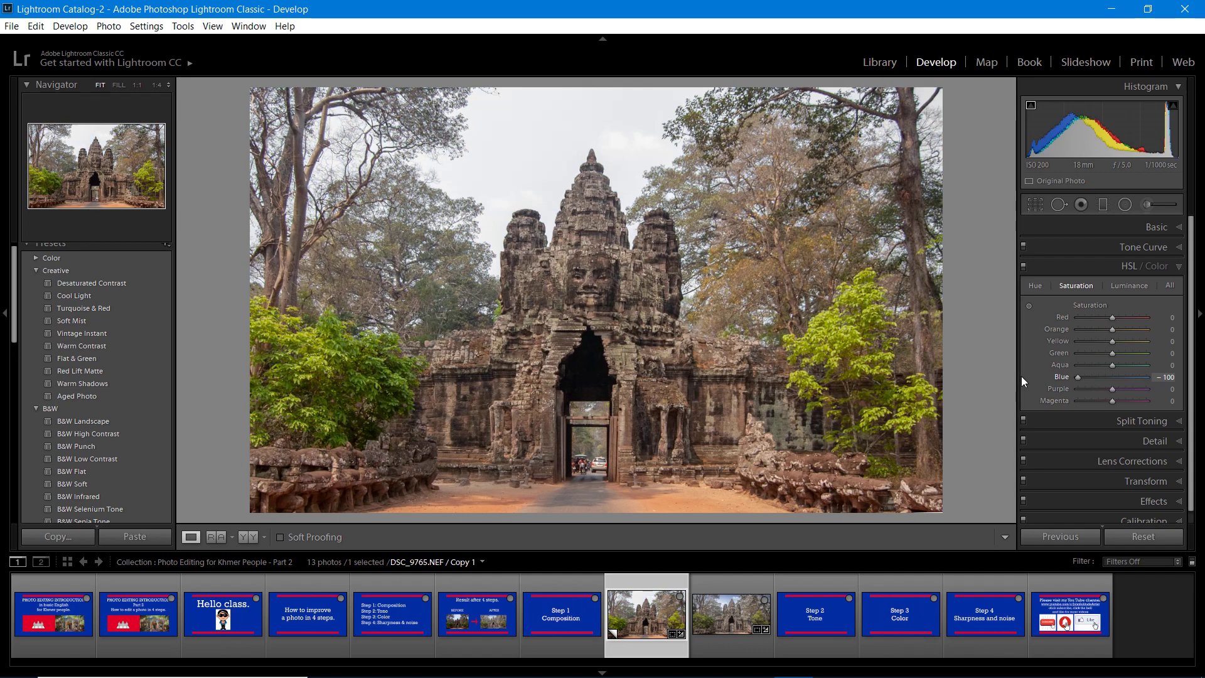
drag(1077, 377, 1154, 385)
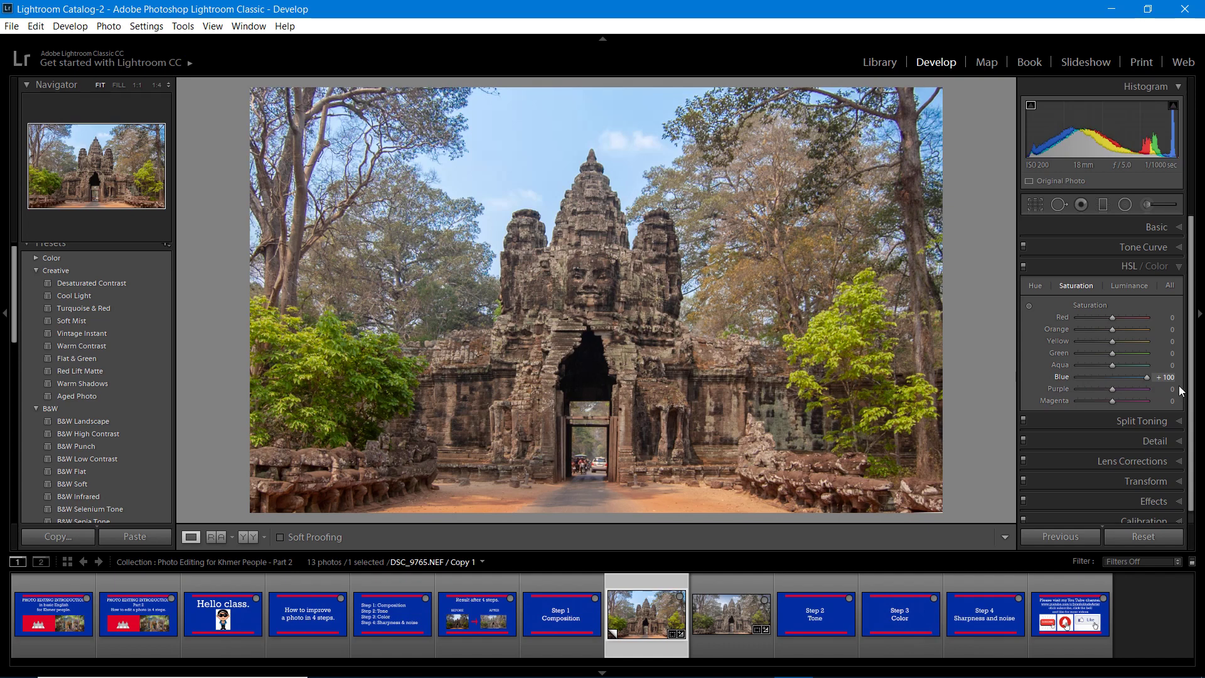
drag(1150, 386, 1120, 384)
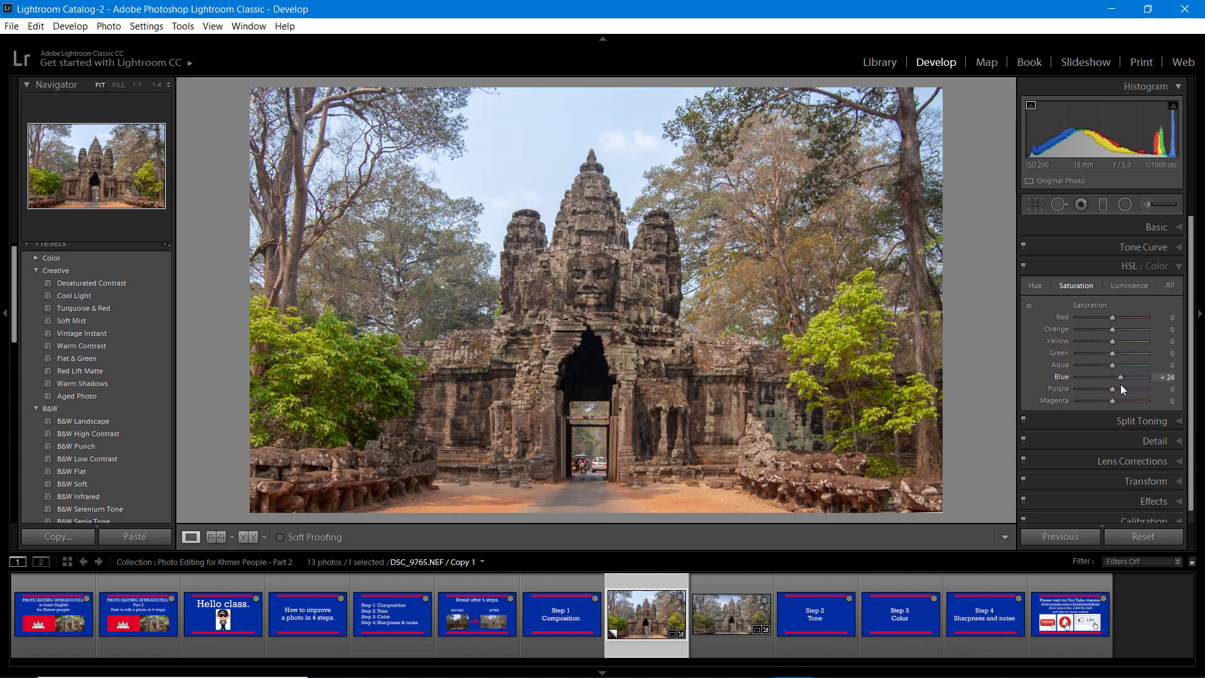
drag(1128, 387, 1188, 393)
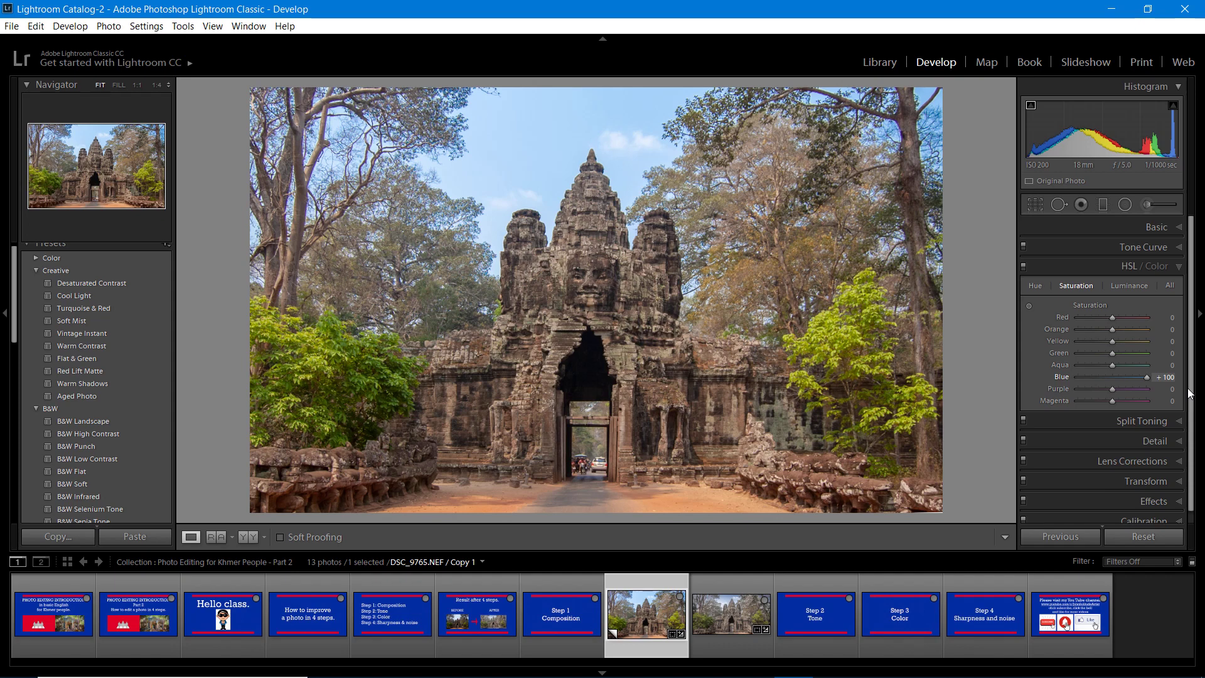
drag(1152, 387, 1124, 389)
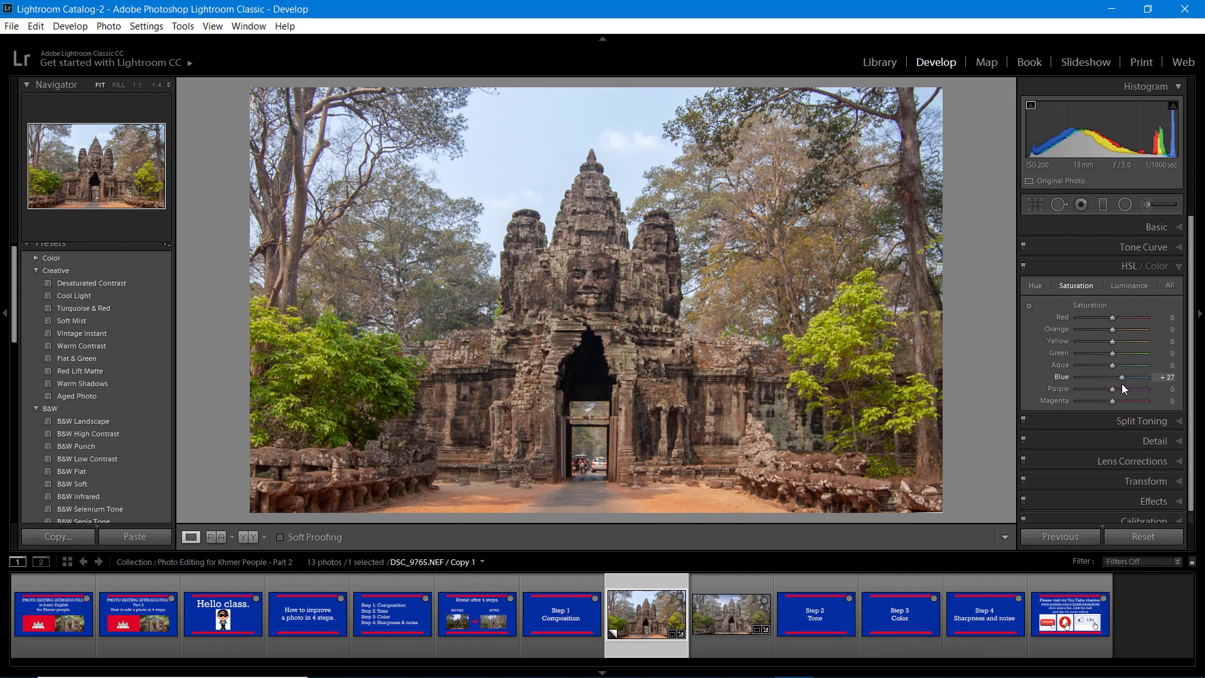
Try the HSL Blue luminance at -100 and set it to -35 to deepen the sky.
click(1123, 289)
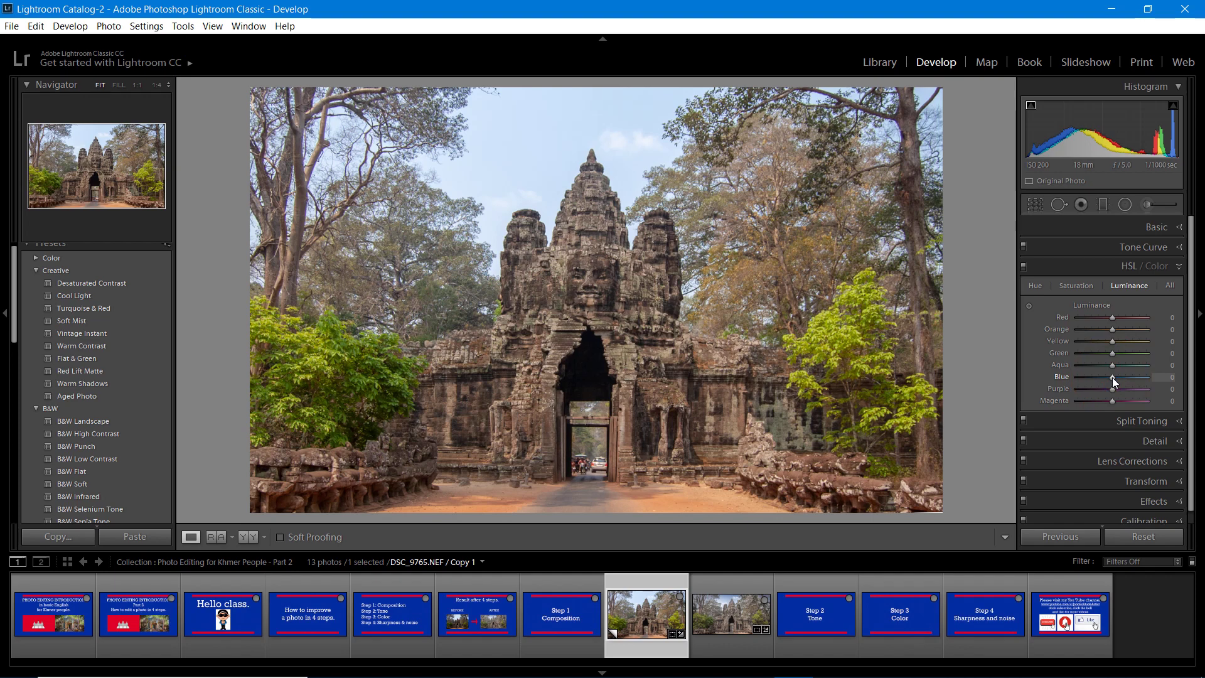
drag(1112, 378, 1064, 388)
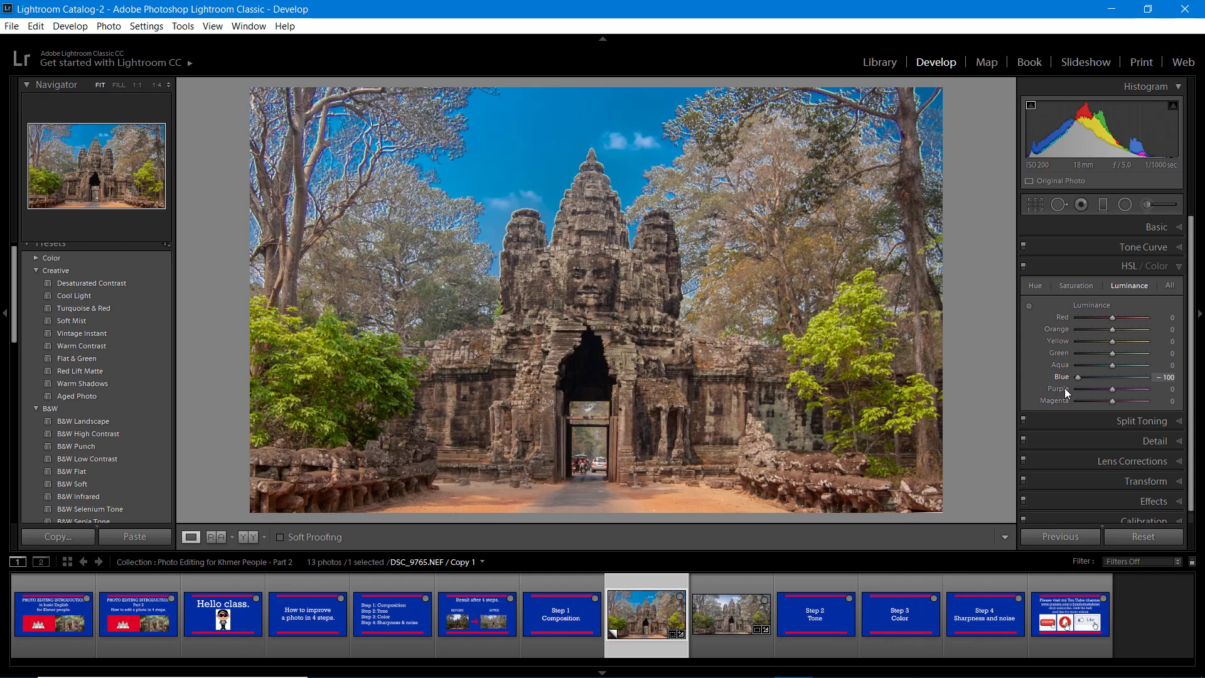
drag(1064, 388, 1100, 401)
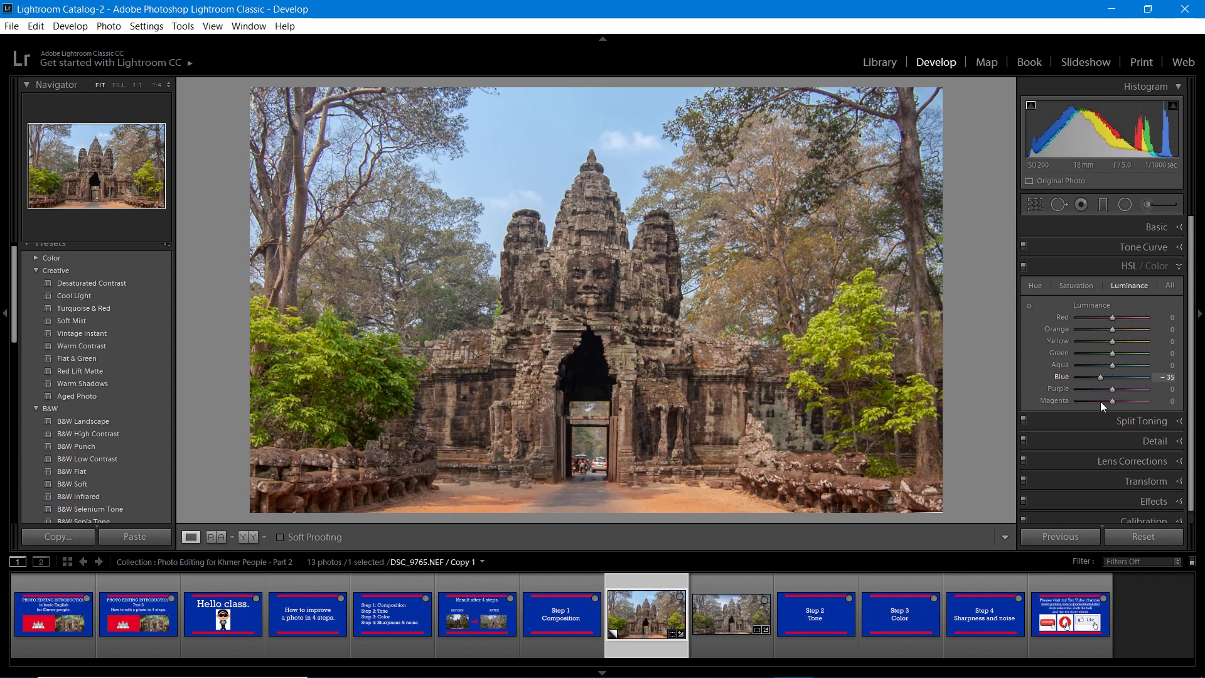
Try the HSL Blue luminance at -36, compare Blue hue shifts in both directions up to +100, and reset the hue to 0.
drag(1100, 401, 1099, 401)
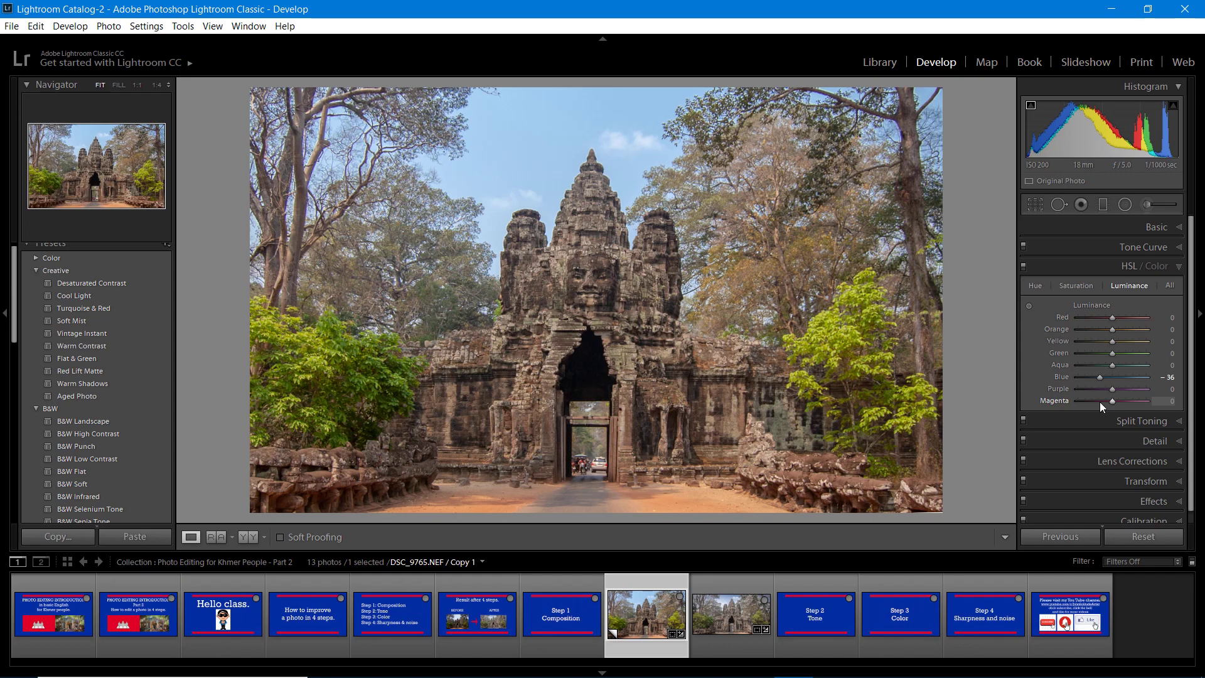
click(1034, 285)
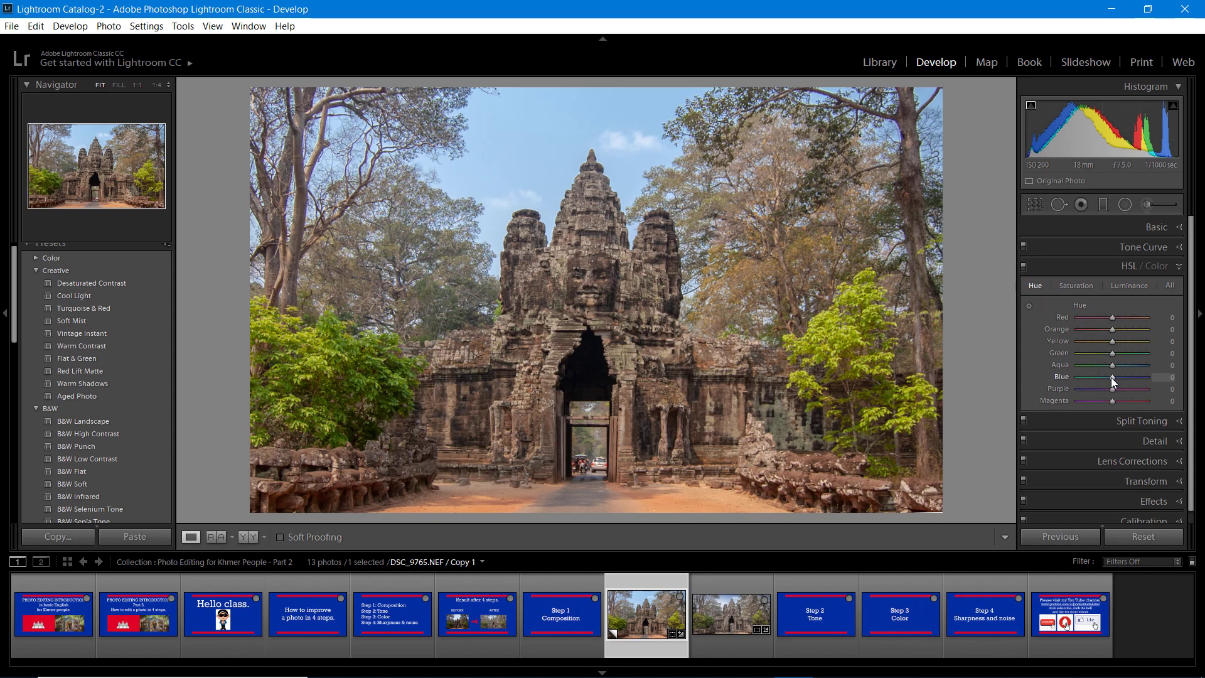
drag(1110, 378, 1058, 382)
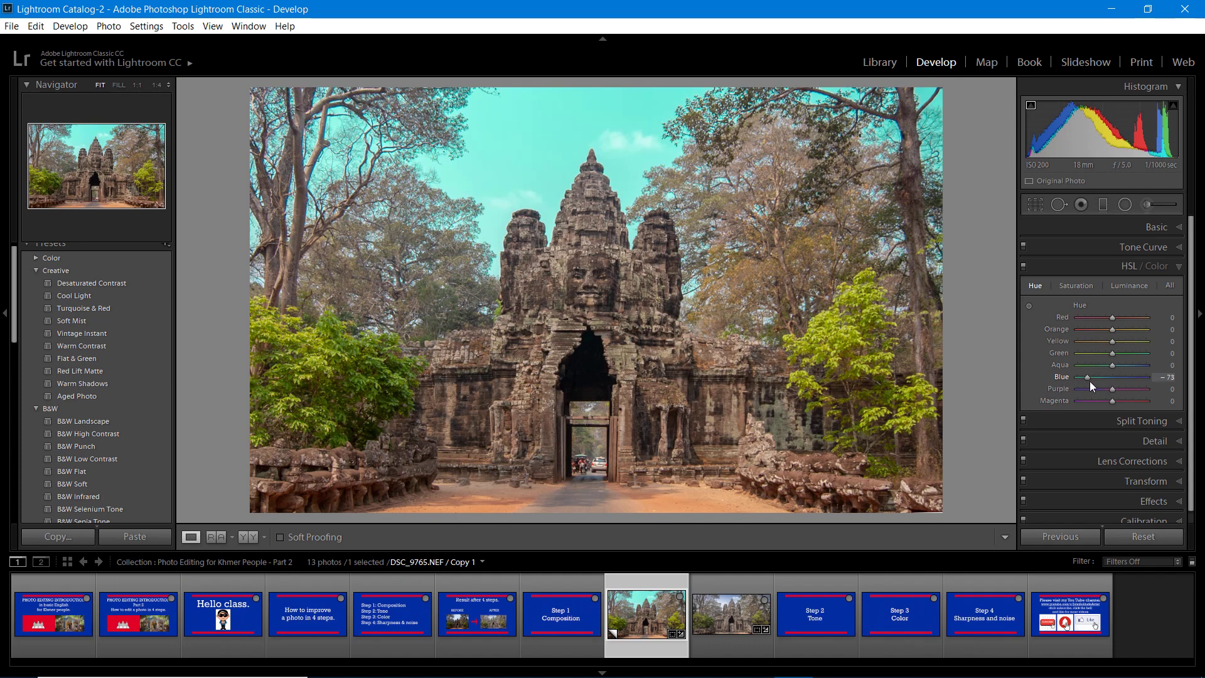
drag(1104, 377, 1170, 380)
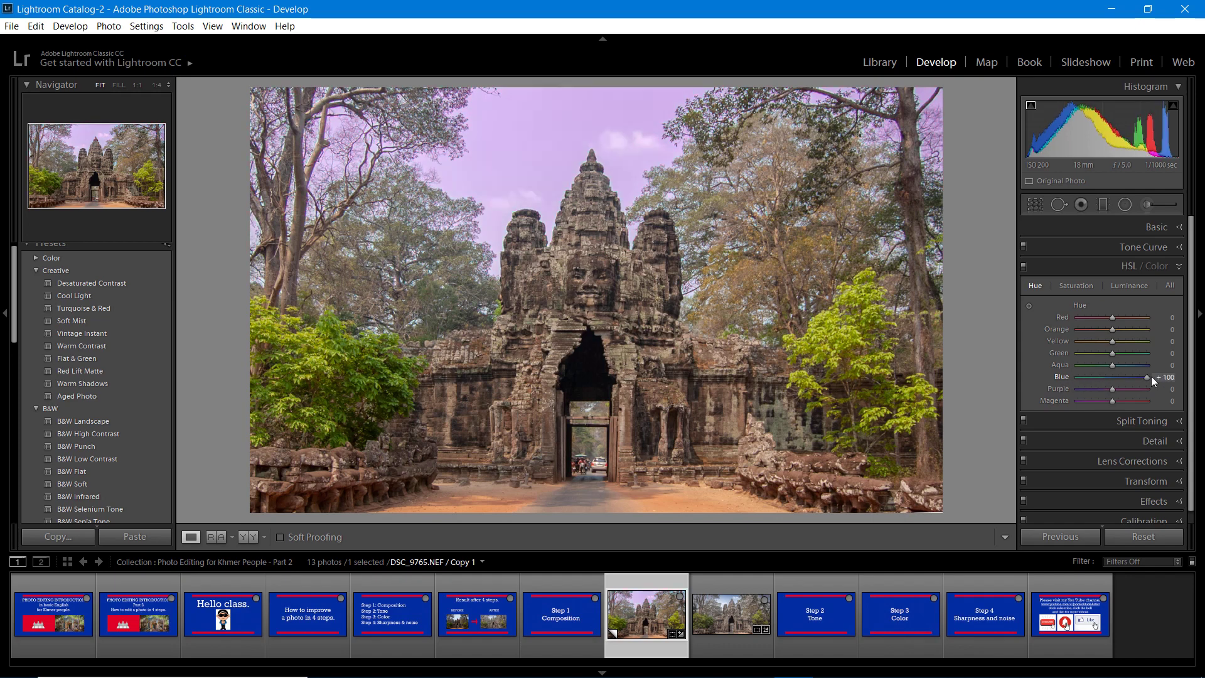
double_click(1113, 379)
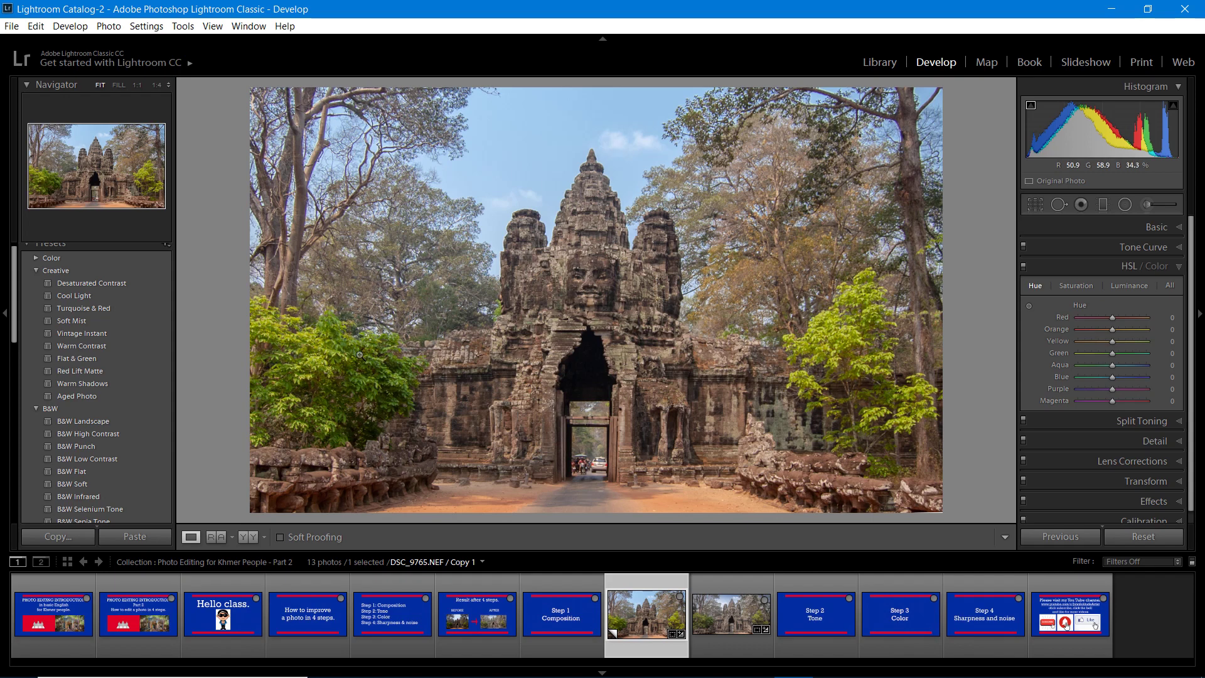
Mute the foliage by setting the HSL Green saturation to -40 and Yellow saturation to -24.
click(1078, 289)
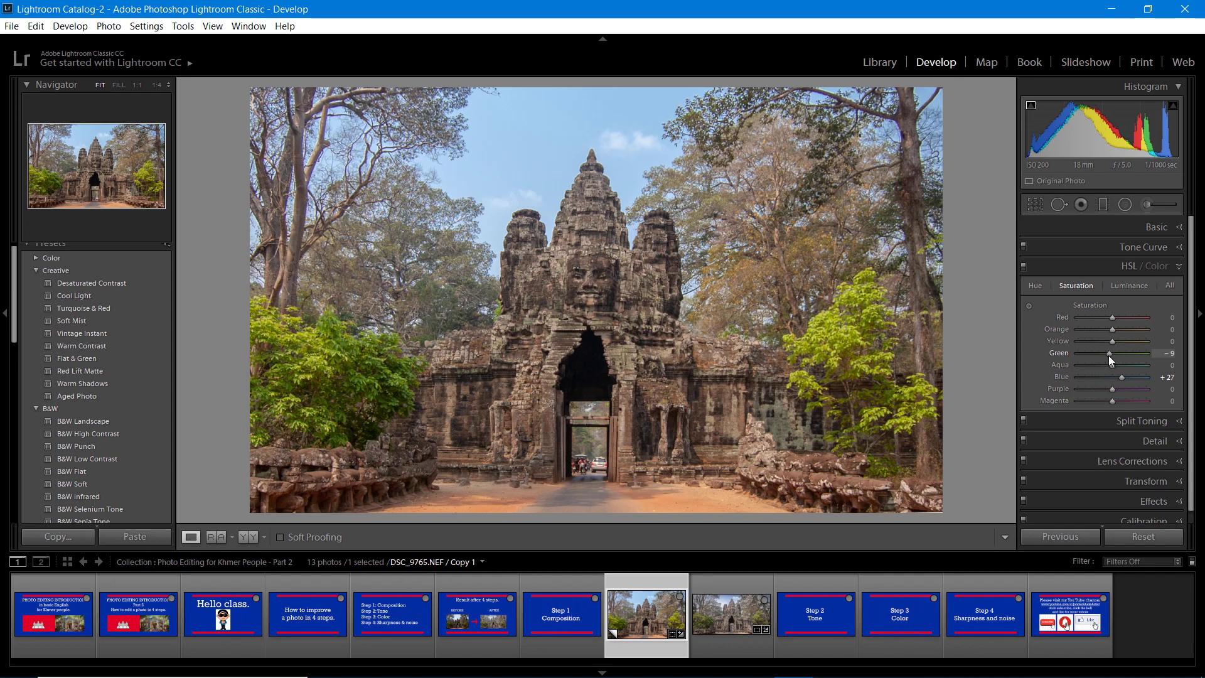
mouse_move(1103, 355)
mouse_down()
mouse_move(1069, 361)
mouse_move(1100, 355)
mouse_up()
mouse_move(1111, 342)
mouse_down()
mouse_move(1093, 344)
mouse_move(1104, 345)
mouse_up()
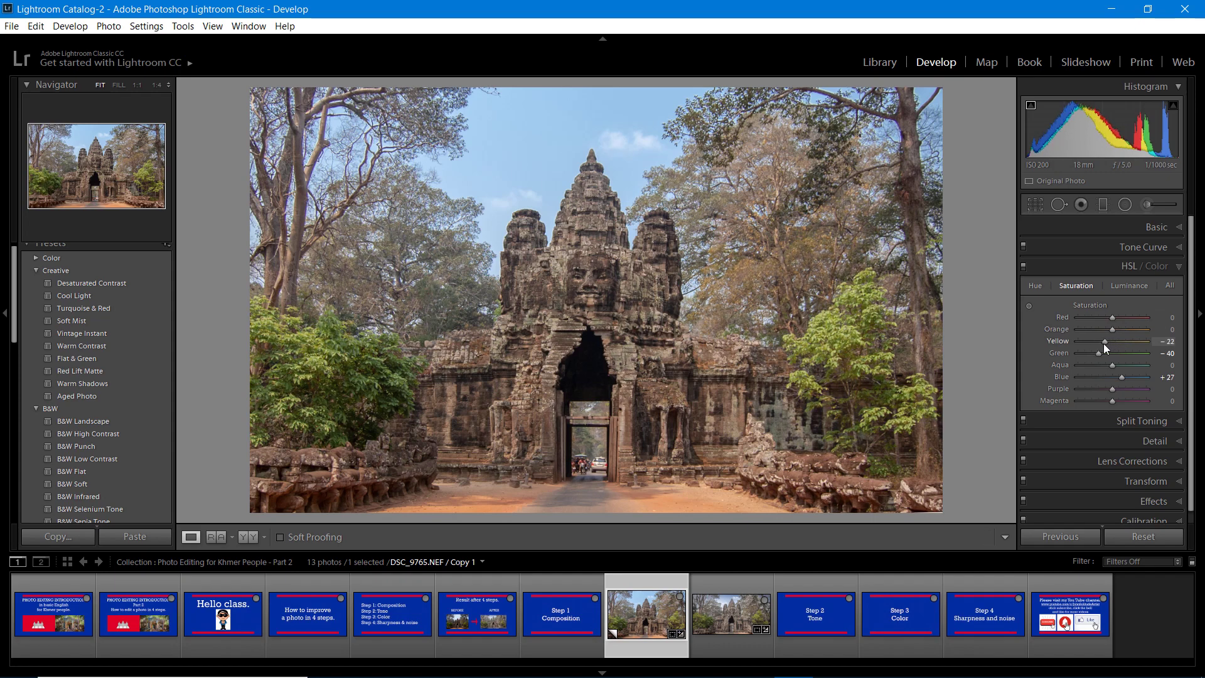
drag(1103, 344, 1101, 344)
Try shifting the HSL Green hue toward yellow, including -87, and reset it to 0.
click(1034, 286)
drag(1111, 356, 1027, 349)
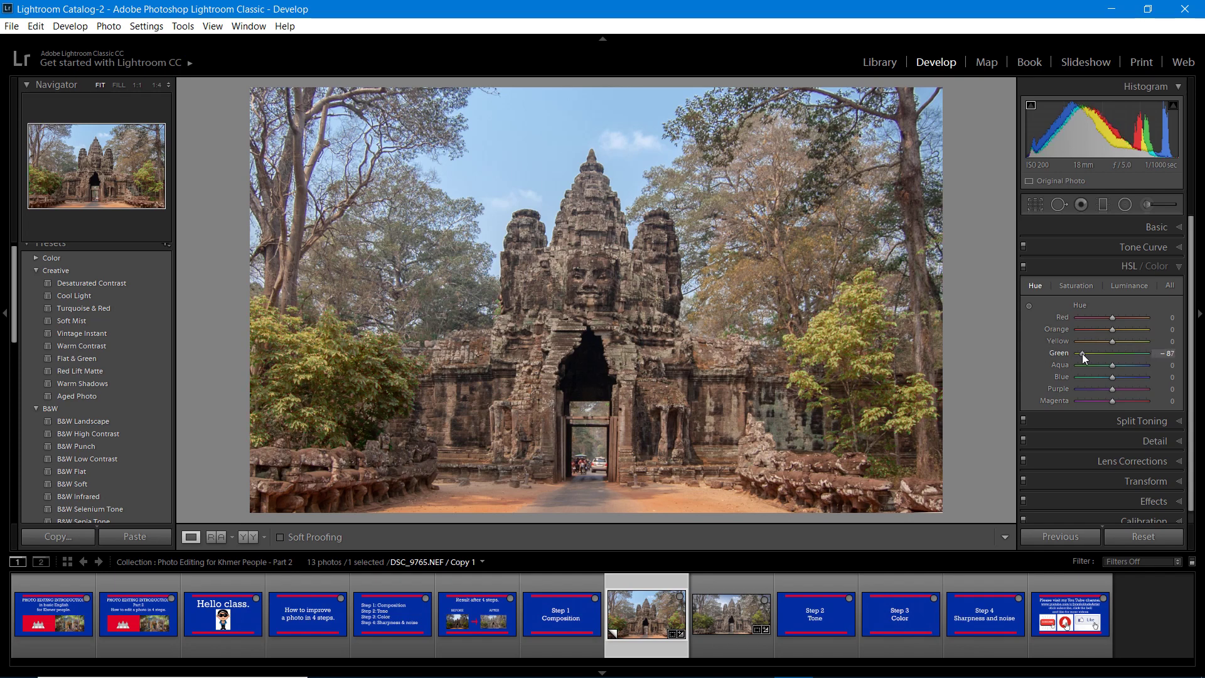
click(1112, 363)
double_click(1112, 363)
Set the HSL Blue luminance to -42 to darken the sky further.
click(1077, 286)
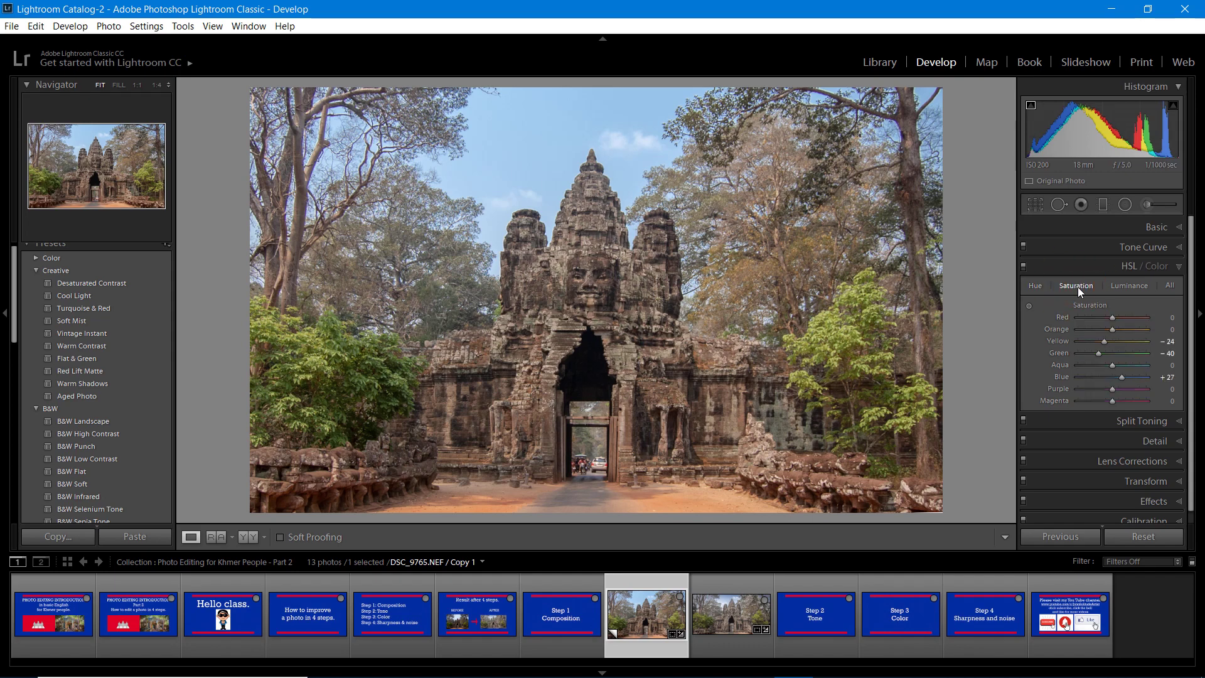
click(1127, 286)
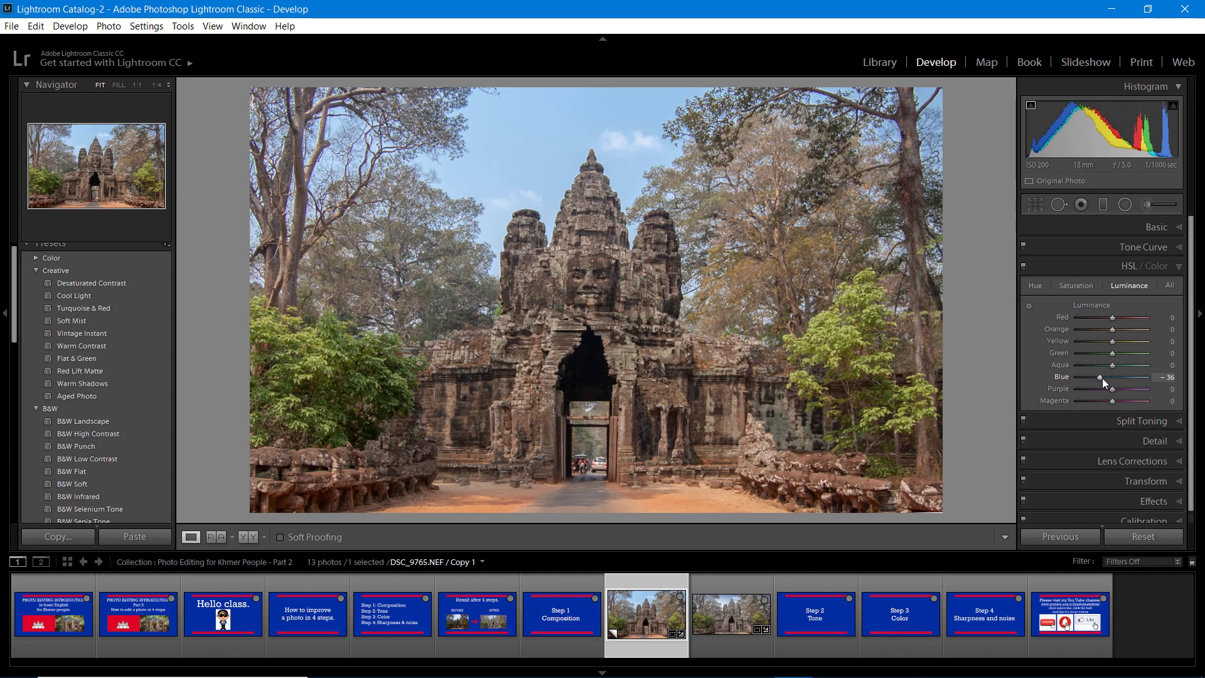
drag(1098, 378, 1097, 381)
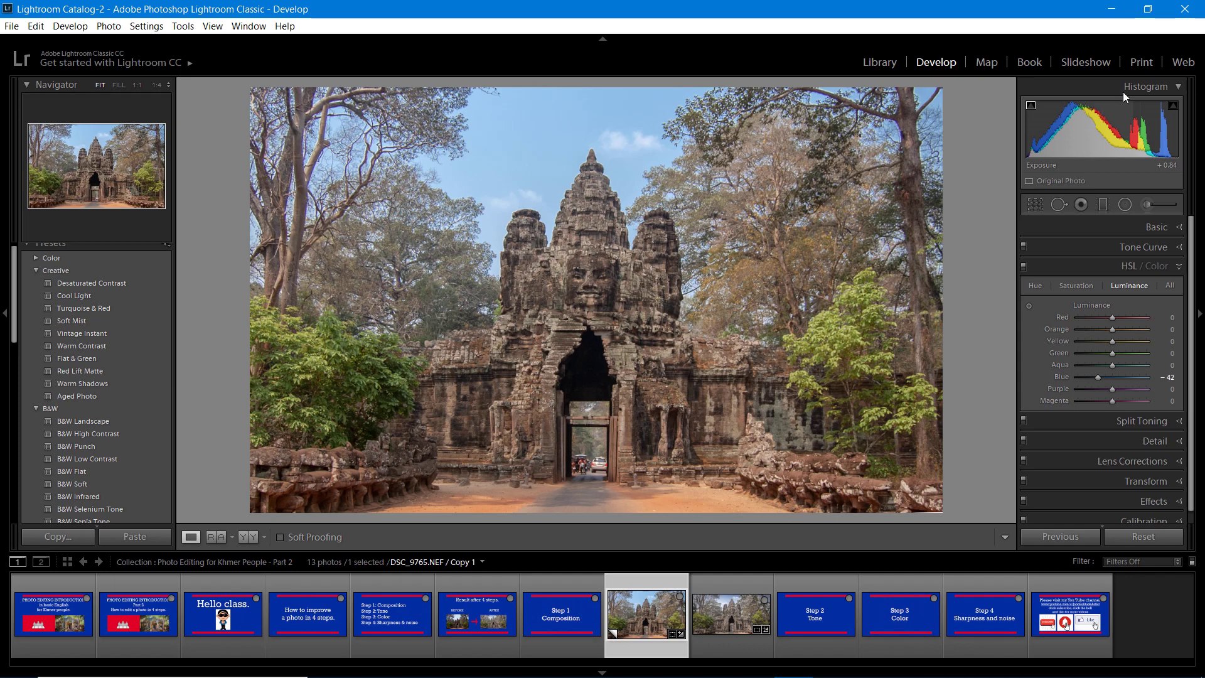
Close the HSL adjustments, open the Basic ones, compare Vibrance at +90 and -100, and set Vibrance to +33.
click(1178, 270)
click(1179, 229)
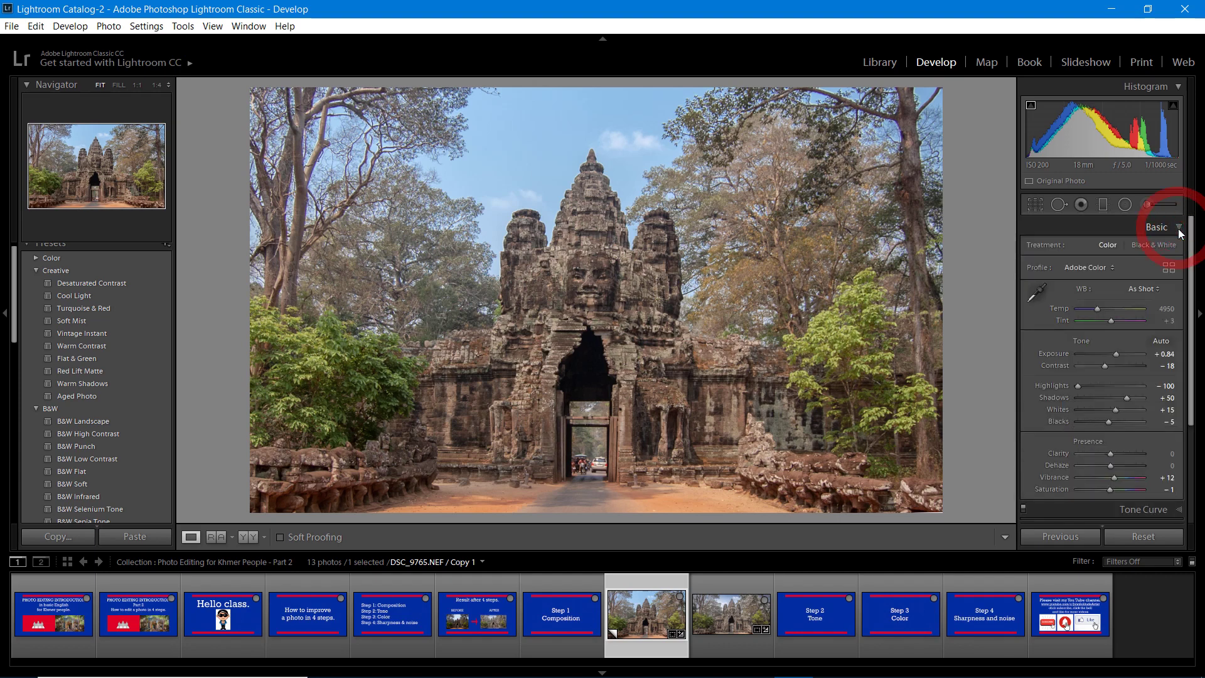
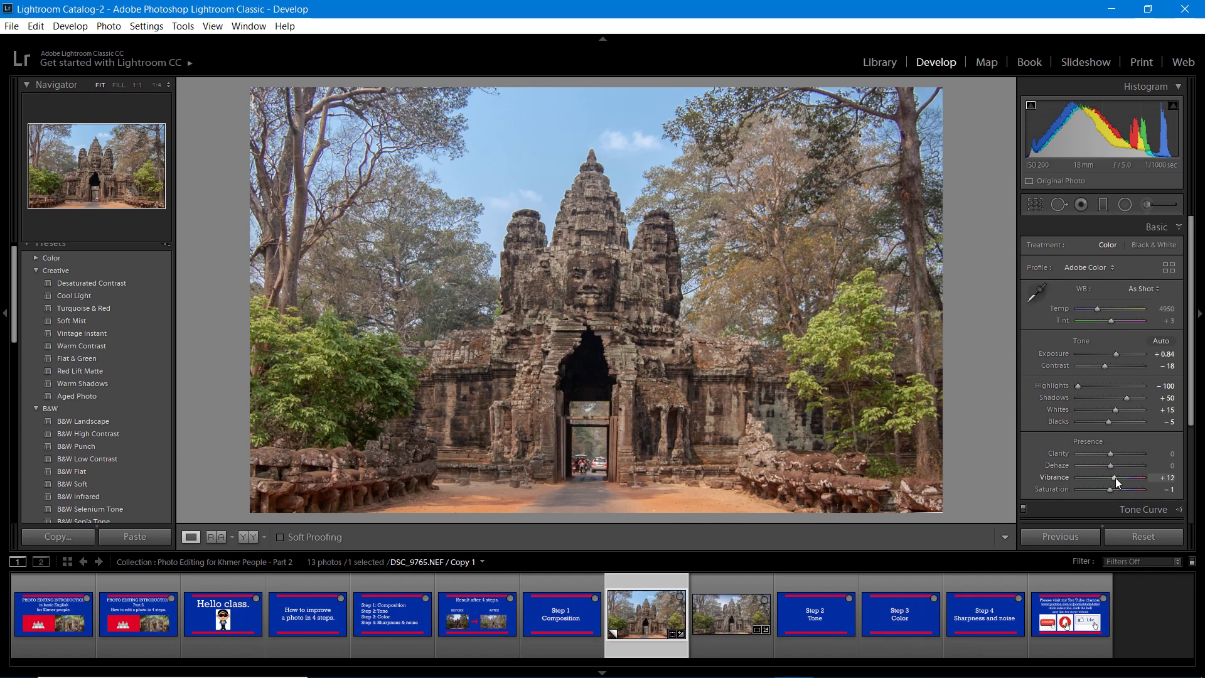
click(1139, 475)
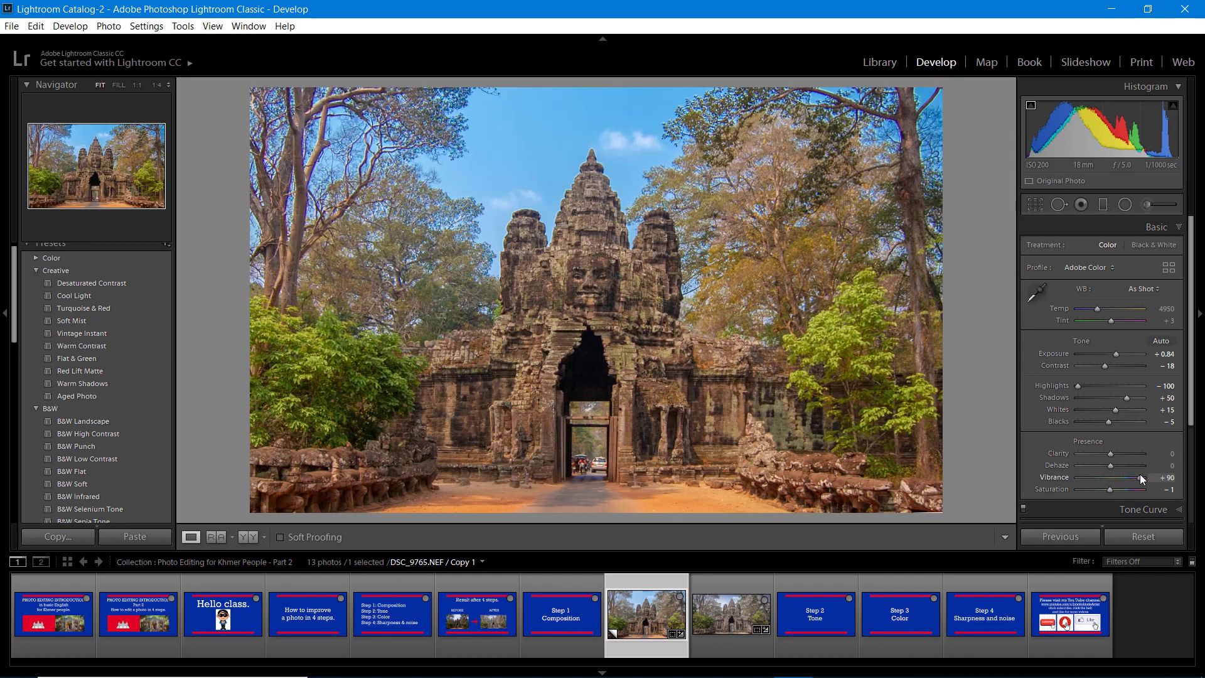
mouse_move(1123, 480)
mouse_down()
mouse_move(1099, 488)
mouse_move(1113, 488)
mouse_up()
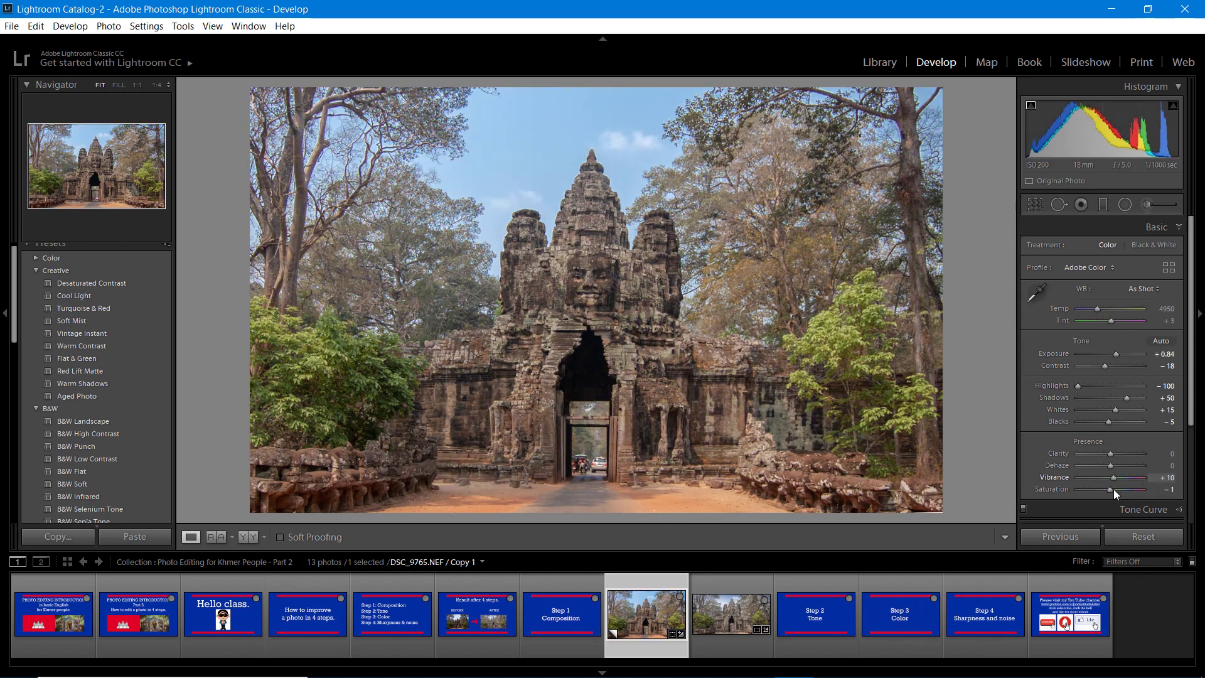
drag(1113, 488, 1122, 488)
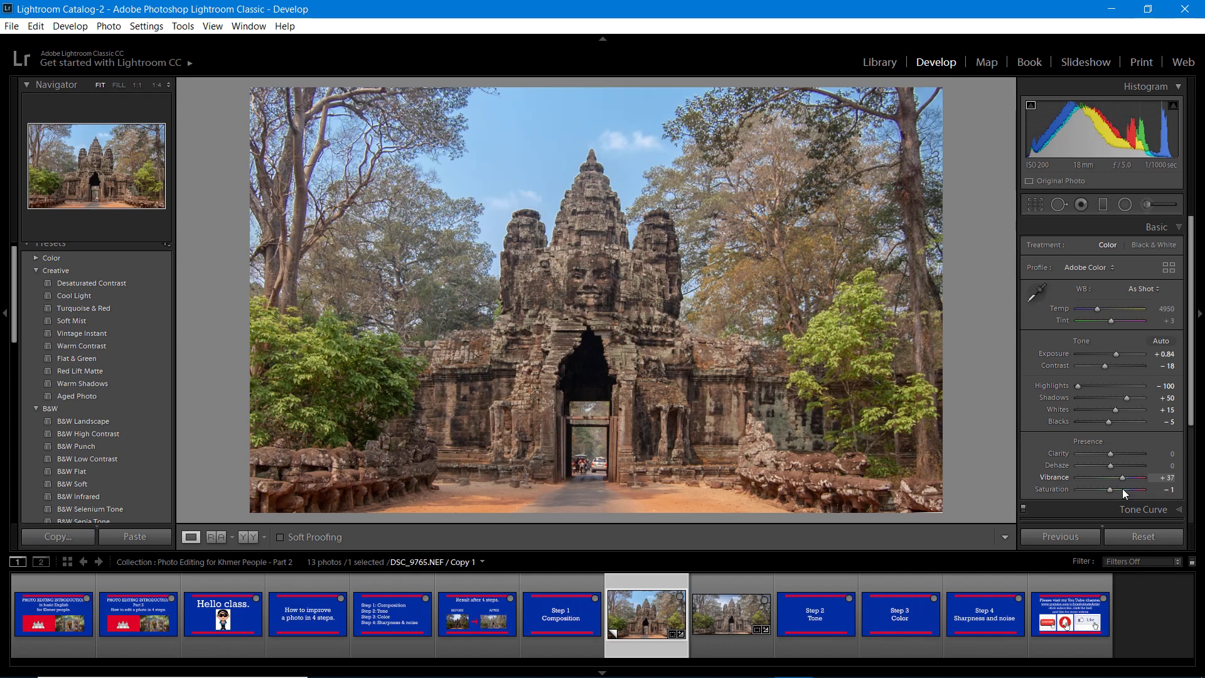
drag(1123, 488, 1021, 487)
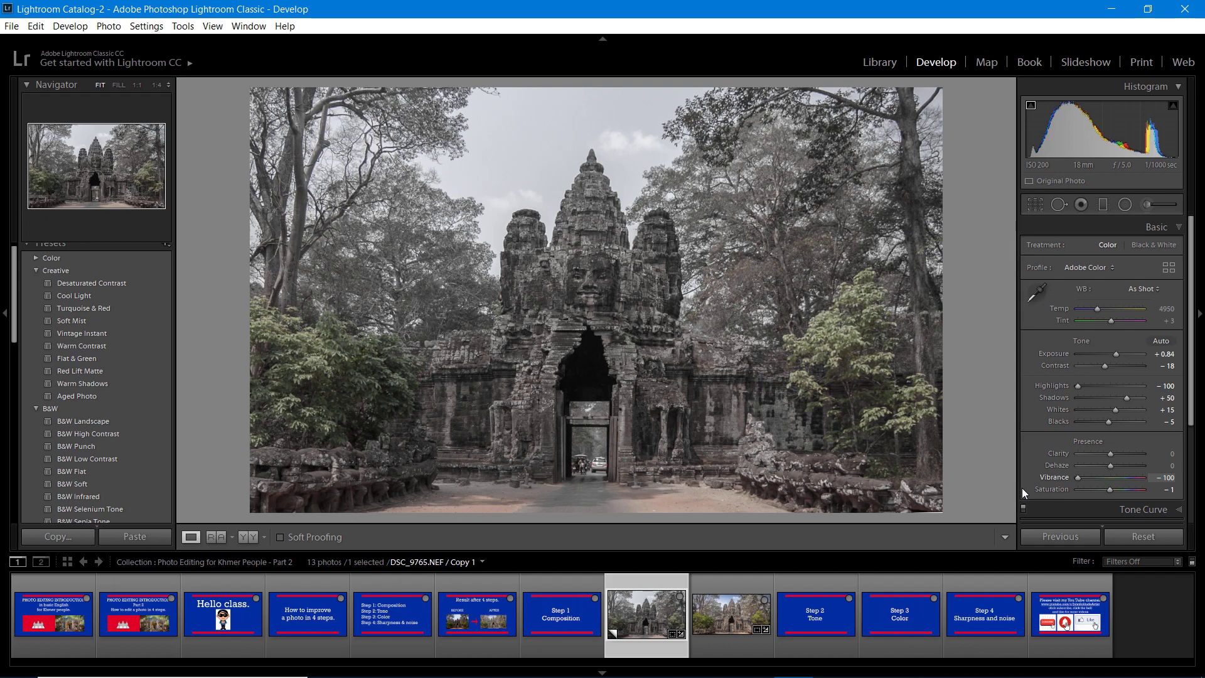
drag(1074, 477, 1121, 488)
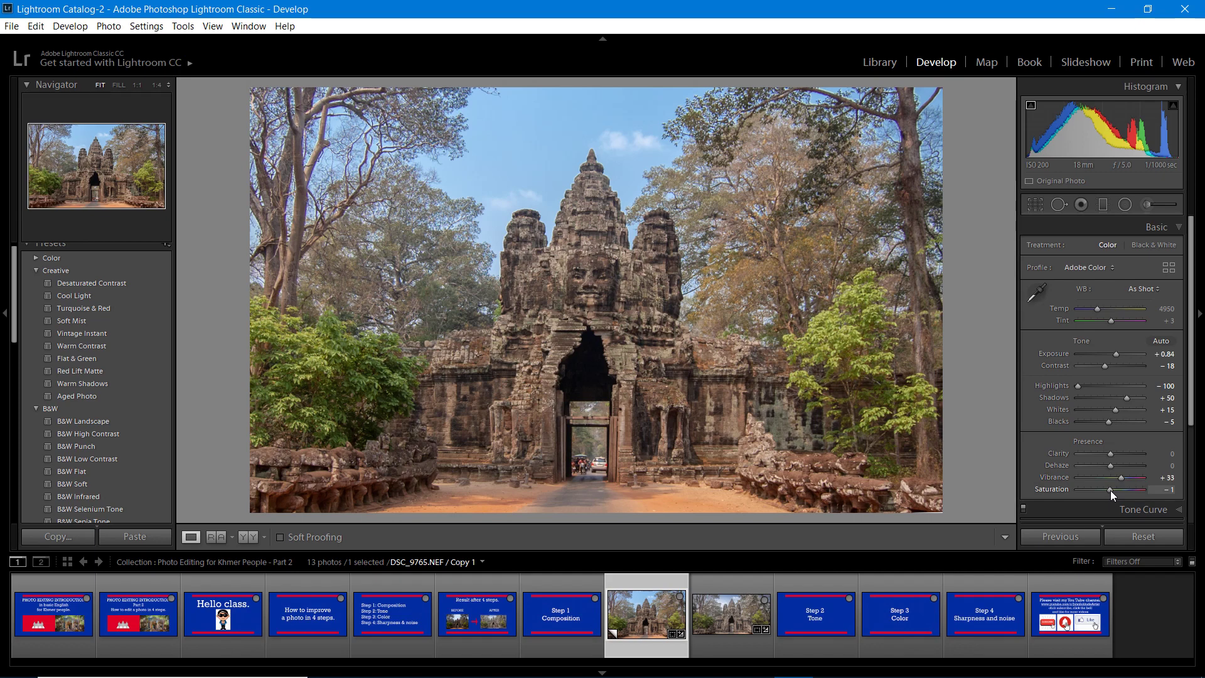
Compare the photo with strongly raised Saturation and with Saturation at -100, and set Saturation to +4.
drag(1110, 490, 1186, 487)
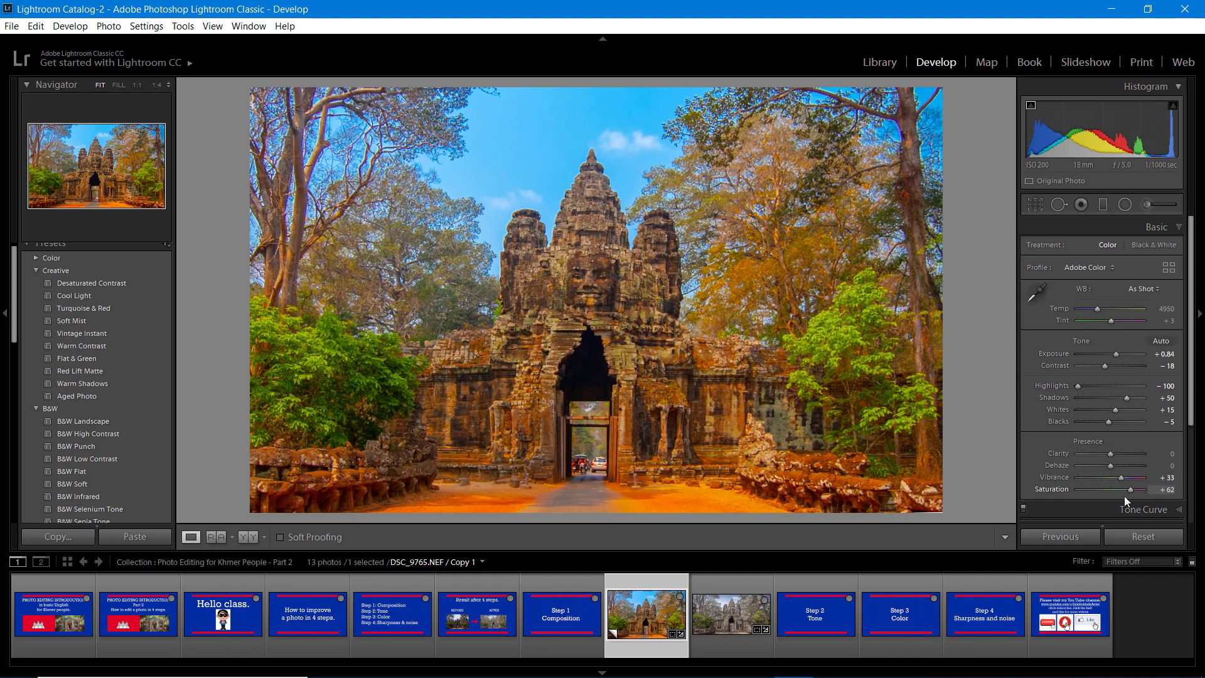
drag(1124, 491, 1031, 508)
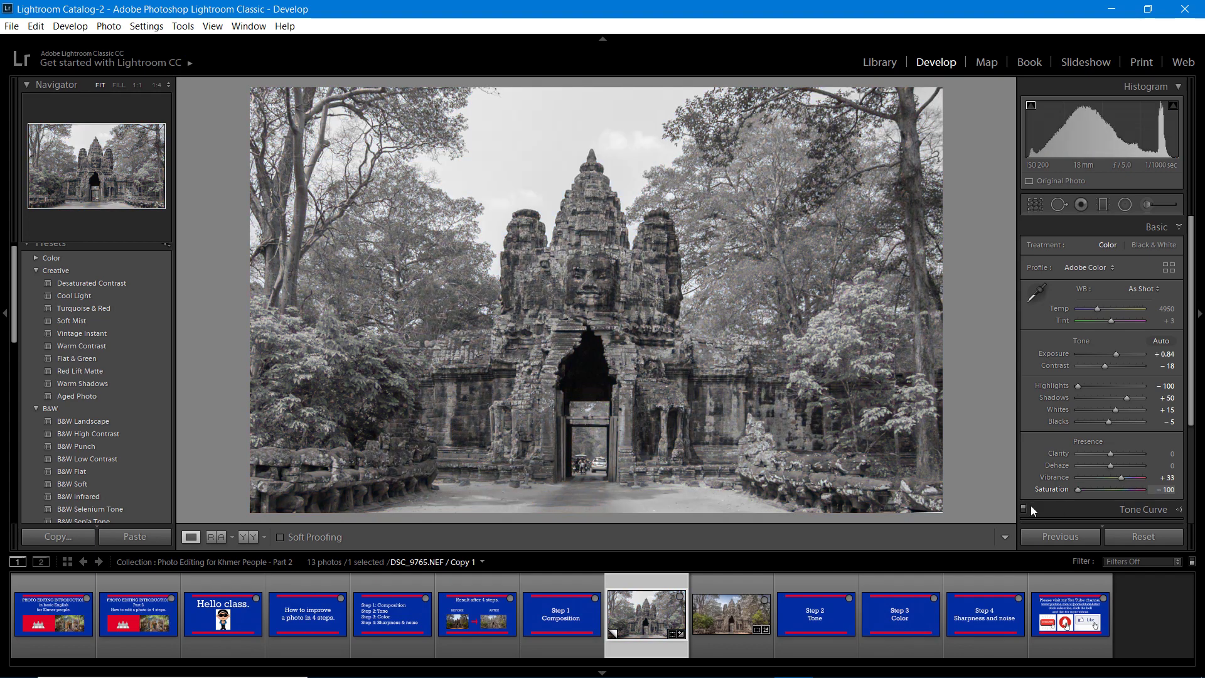
drag(1031, 506, 1113, 510)
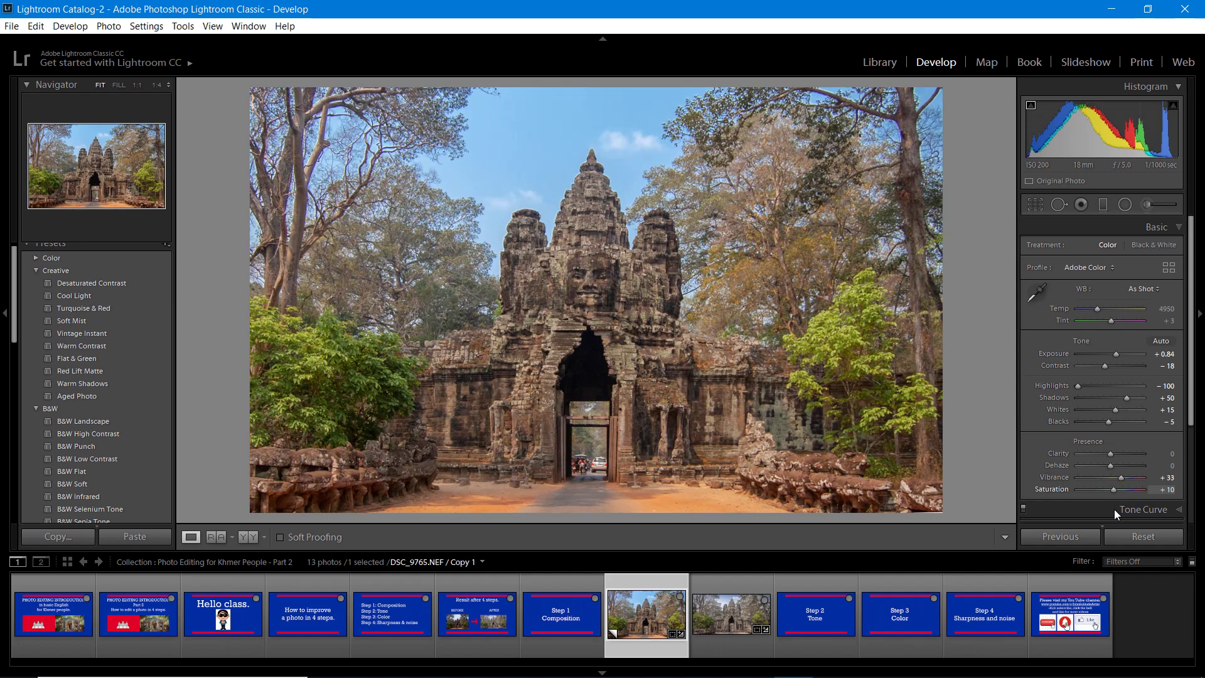
drag(1113, 509, 1113, 511)
Review the Composition, Tone, Color, and Sharpness and noise step slides and return to the DSC_9765.NEF Copy 1 photo.
click(548, 618)
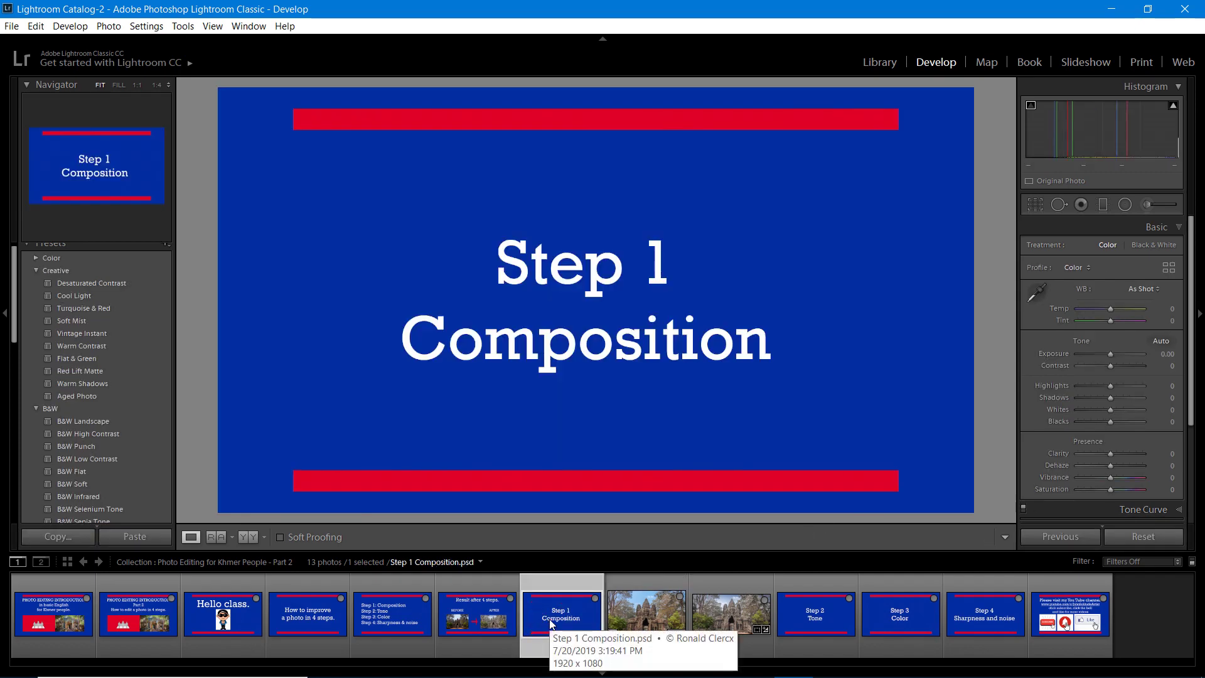
click(636, 611)
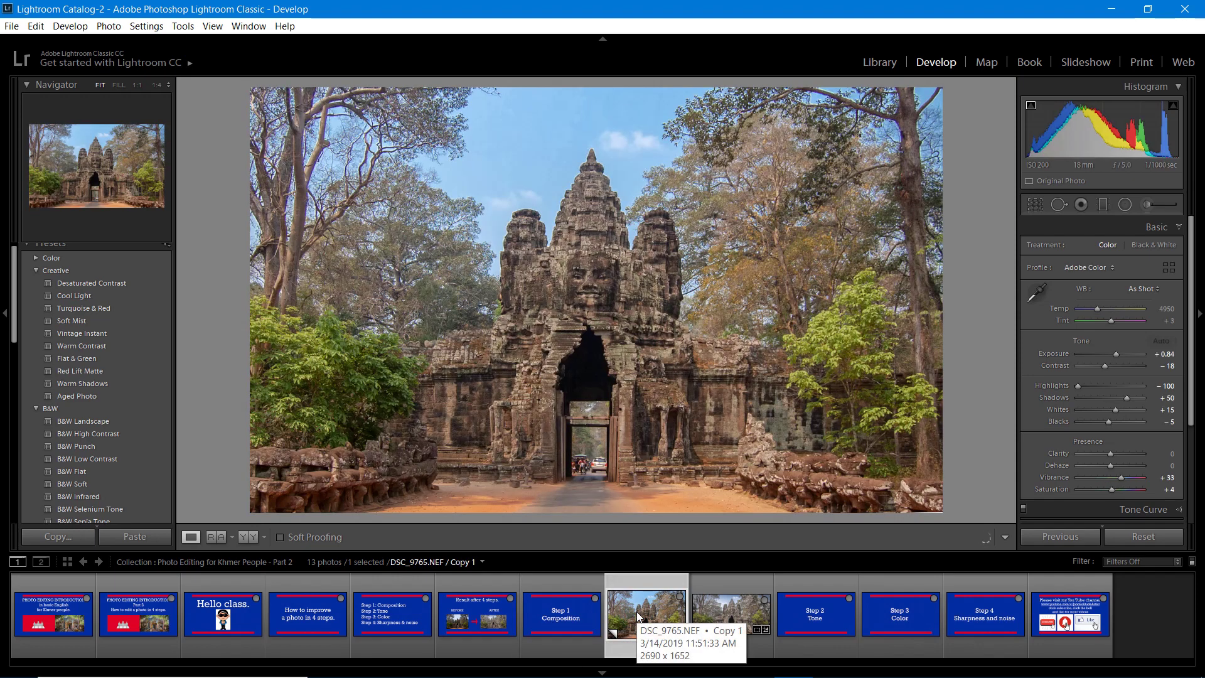
click(819, 615)
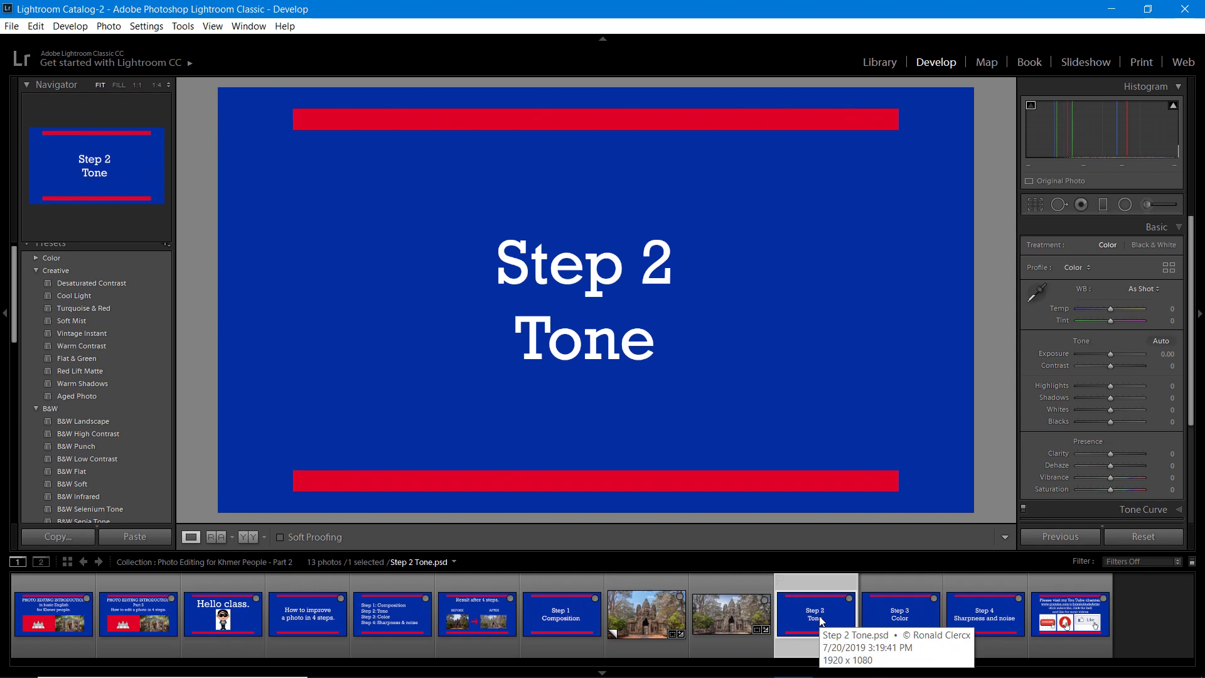
click(900, 617)
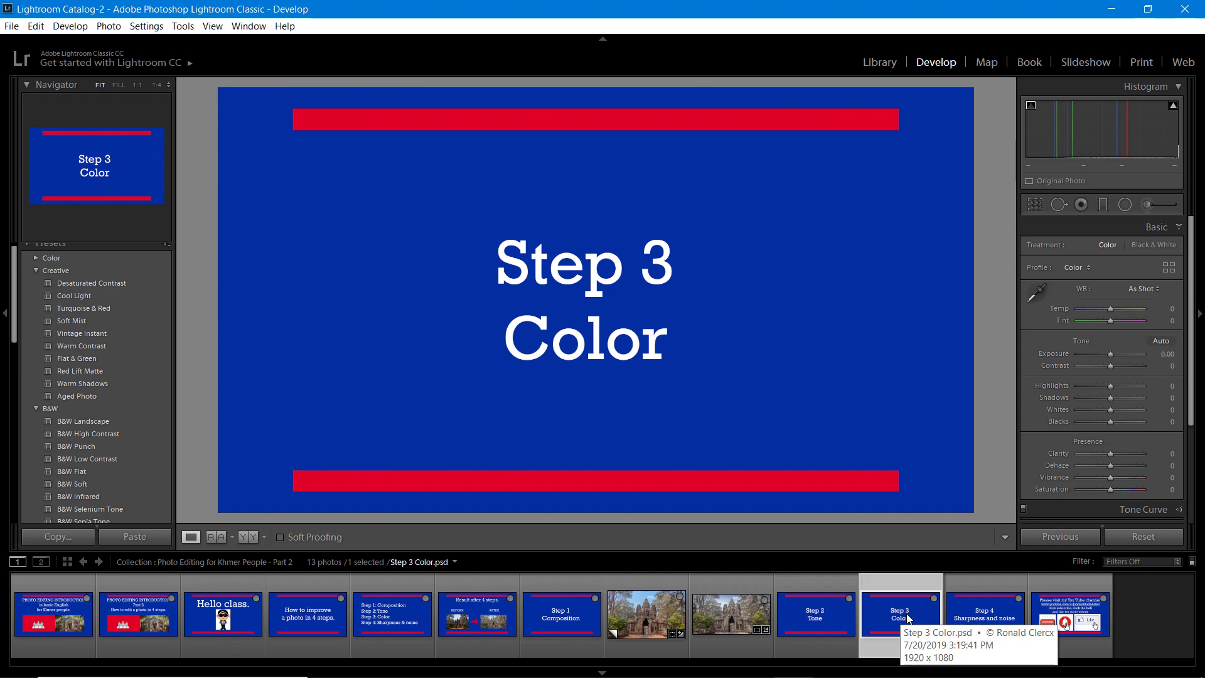
click(986, 620)
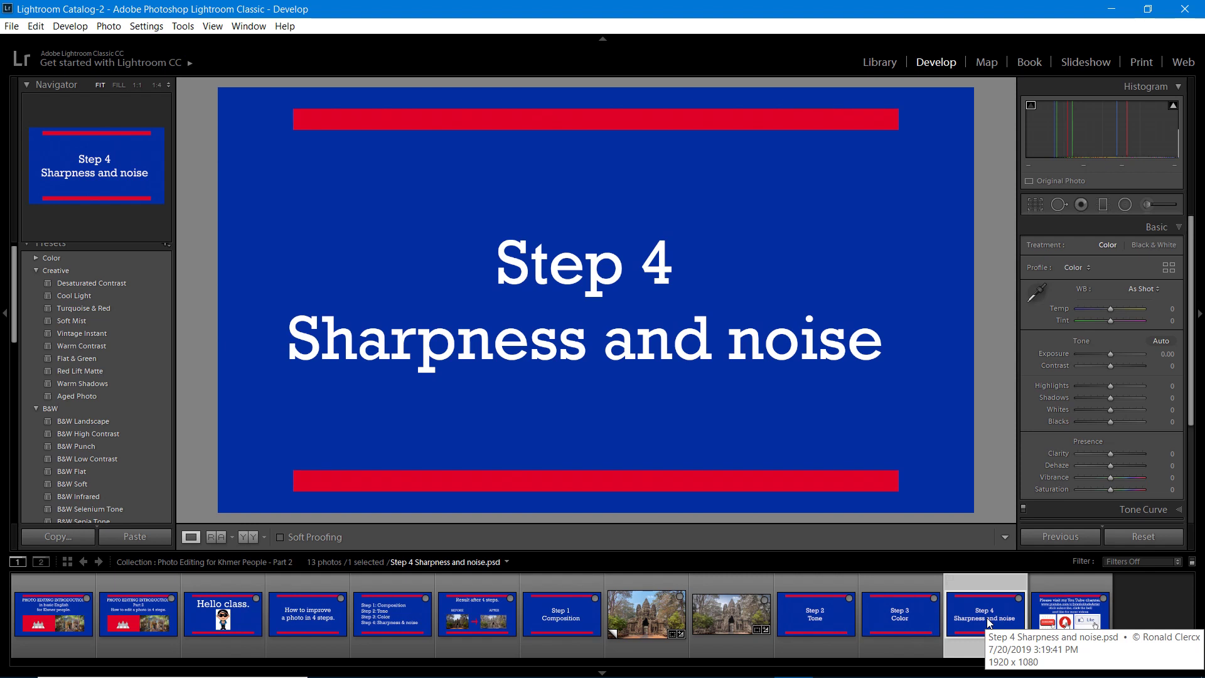
click(649, 630)
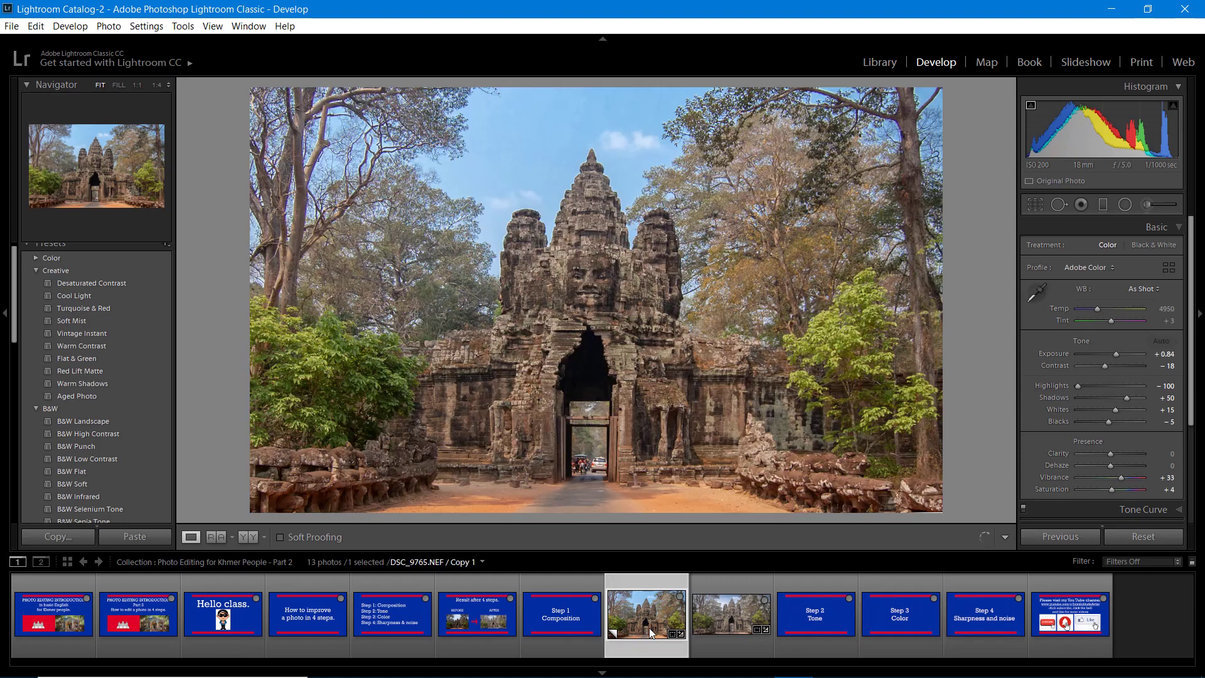
Compare the temple at full view and 1:1 with Contrast reset to 0, and restore Contrast to -18.
click(592, 273)
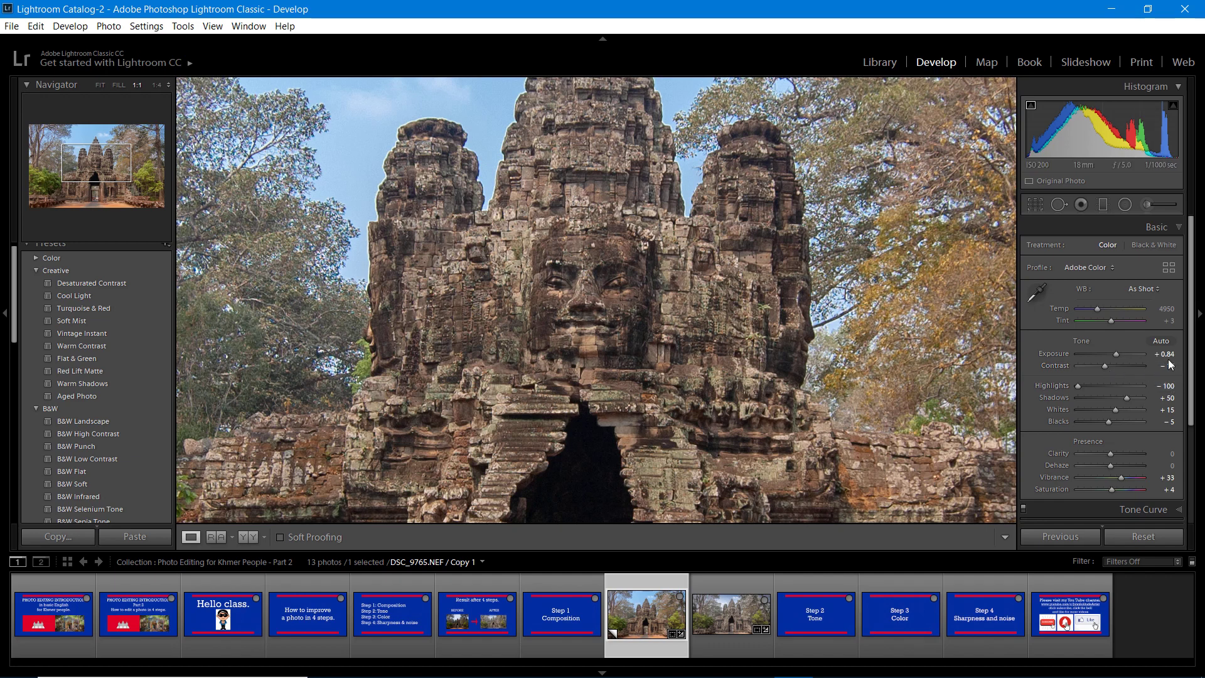
double_click(1105, 367)
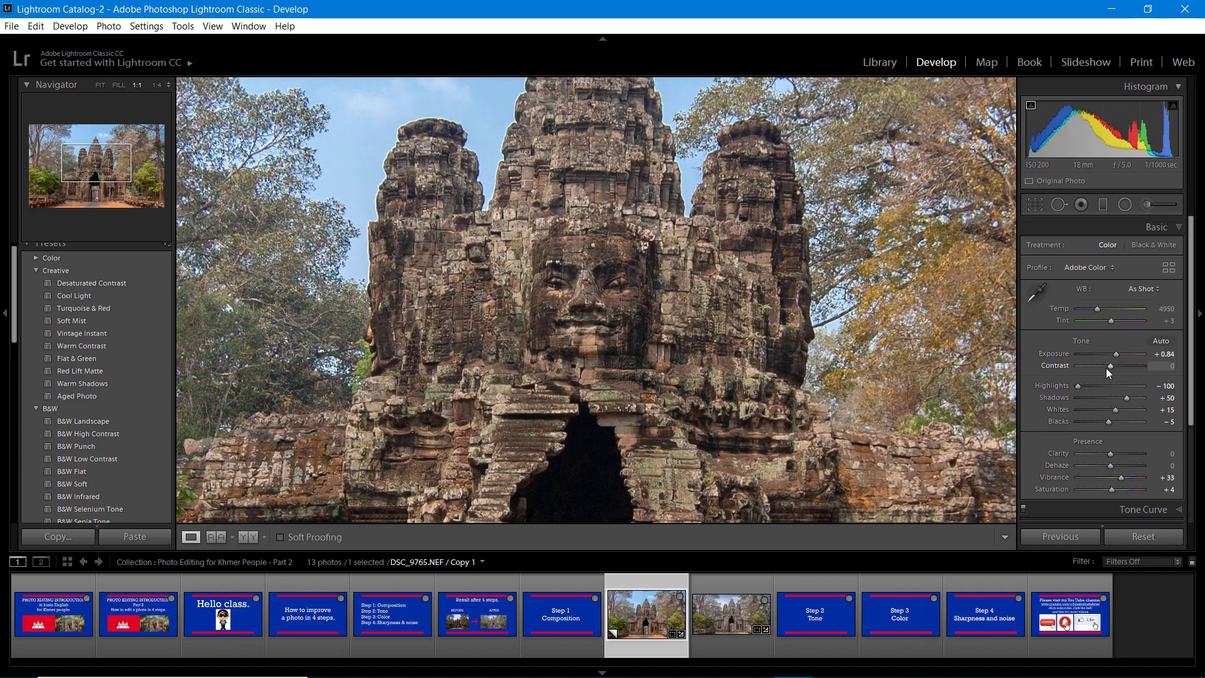
click(774, 302)
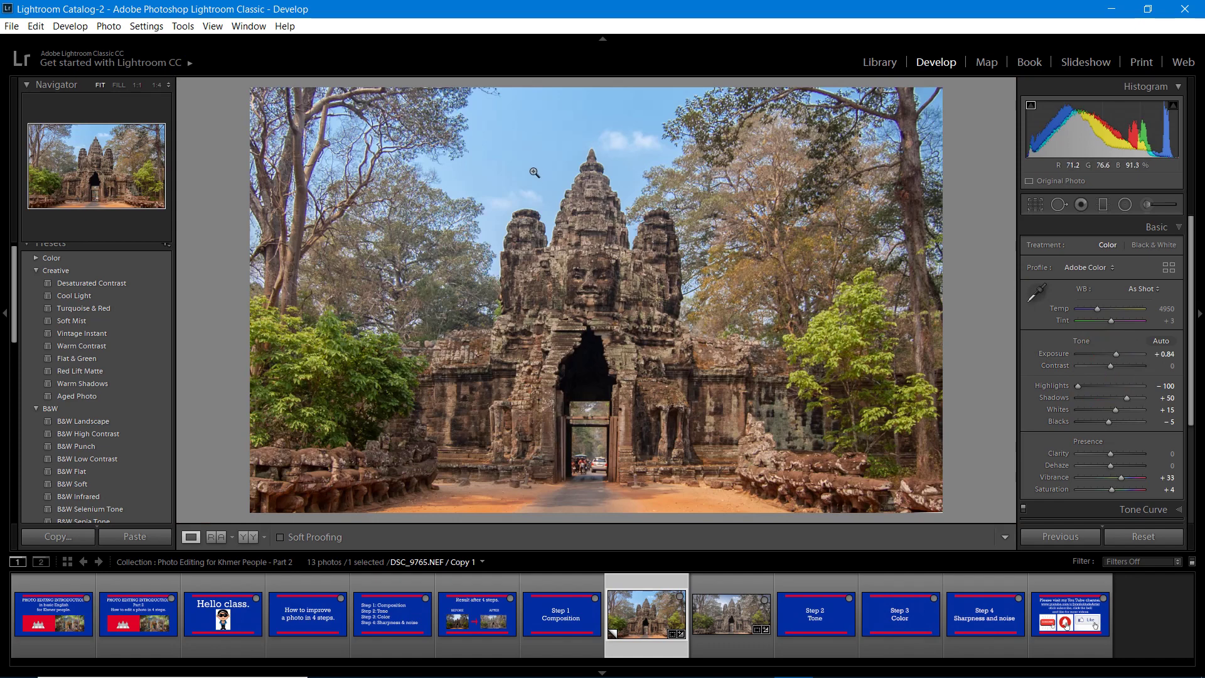
click(588, 213)
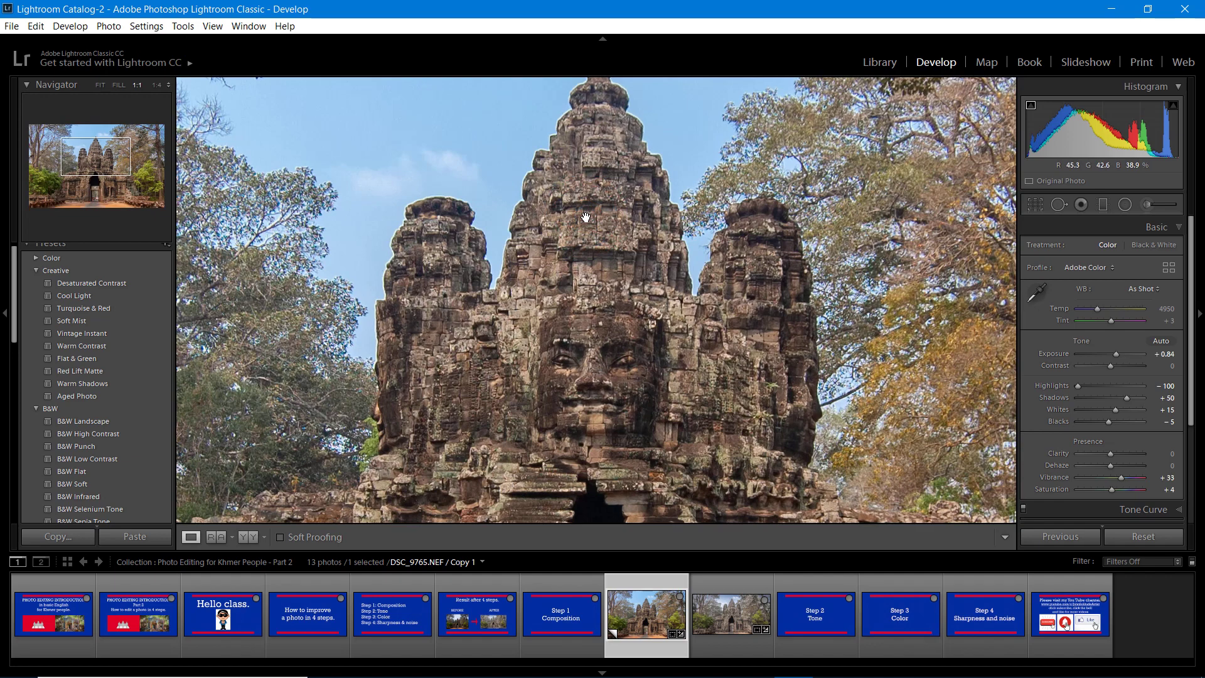
click(614, 284)
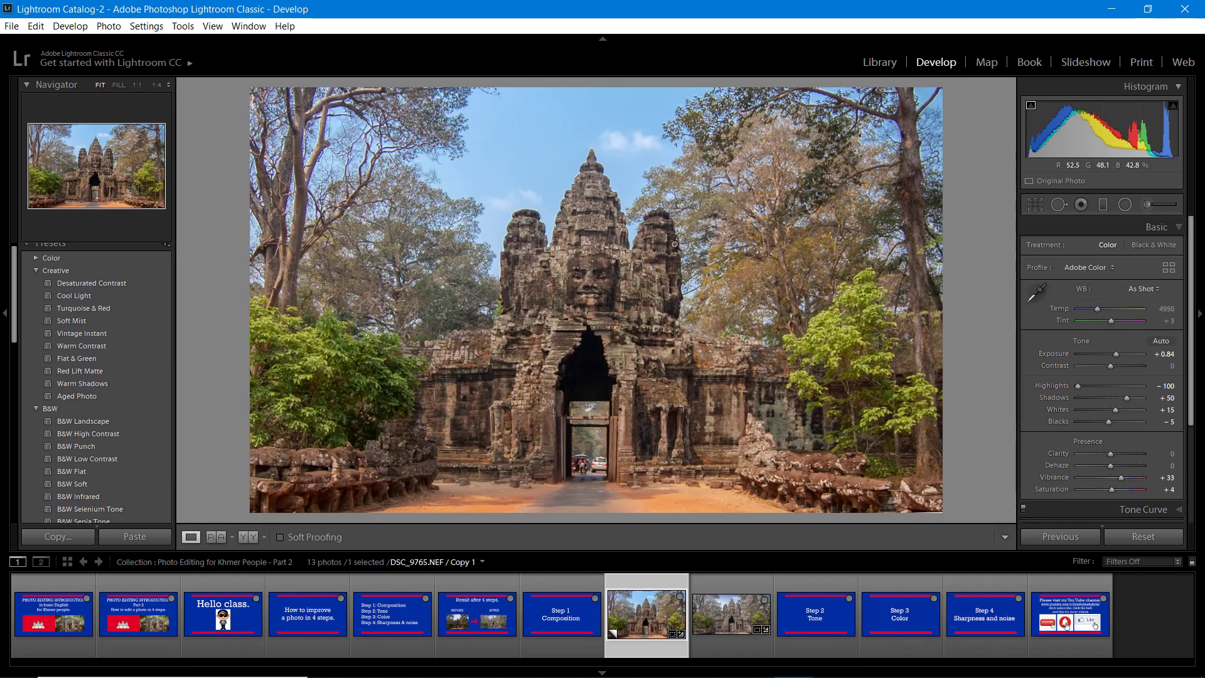
click(1166, 366)
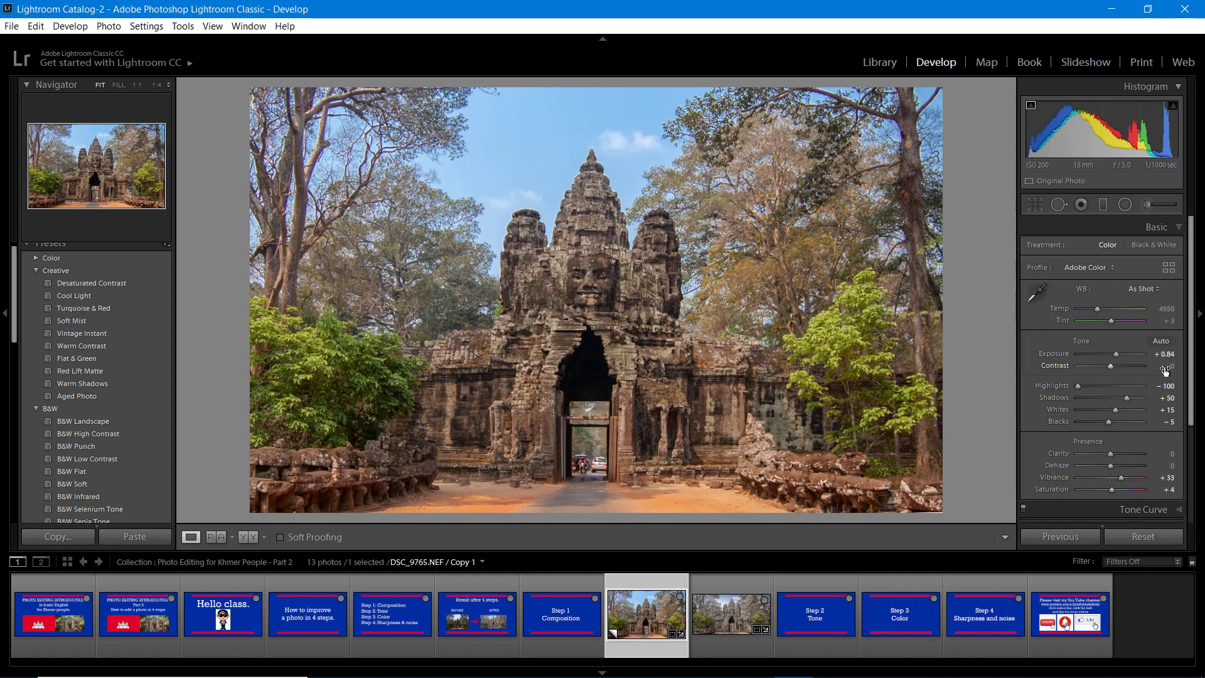
text(-18)
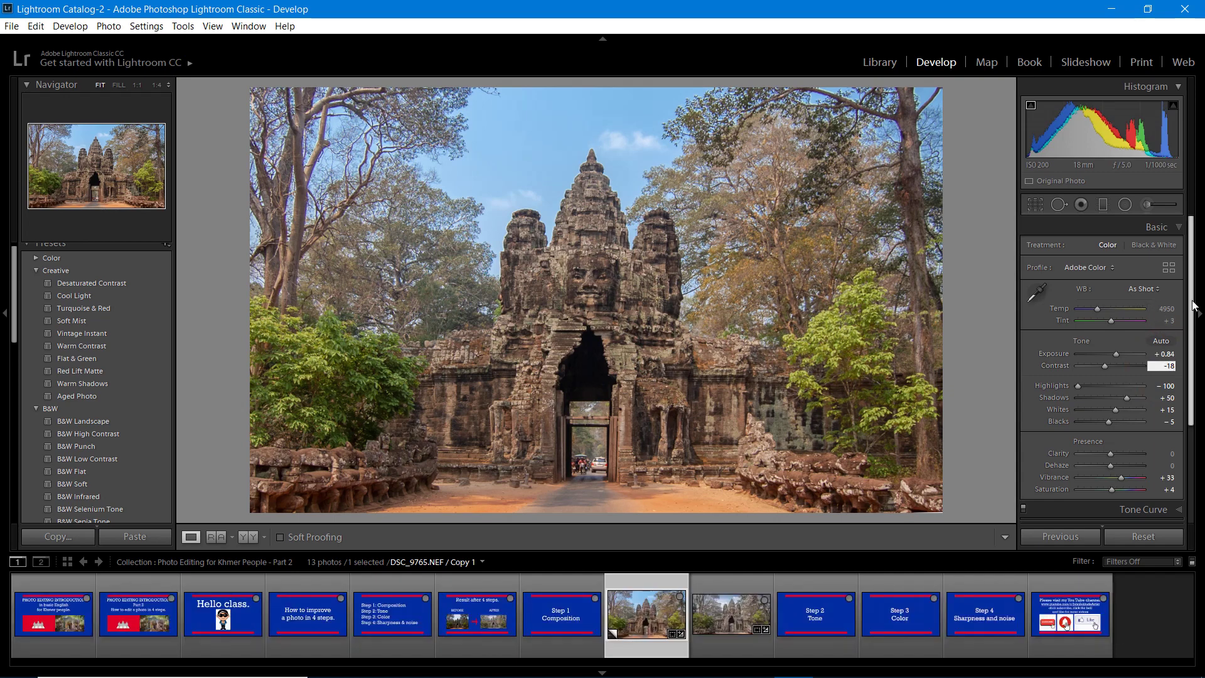
Open the Detail adjustments and inspect the temple's stonework, towers and surrounding sky at 1:1 and full view.
drag(1190, 330, 1183, 433)
click(1179, 430)
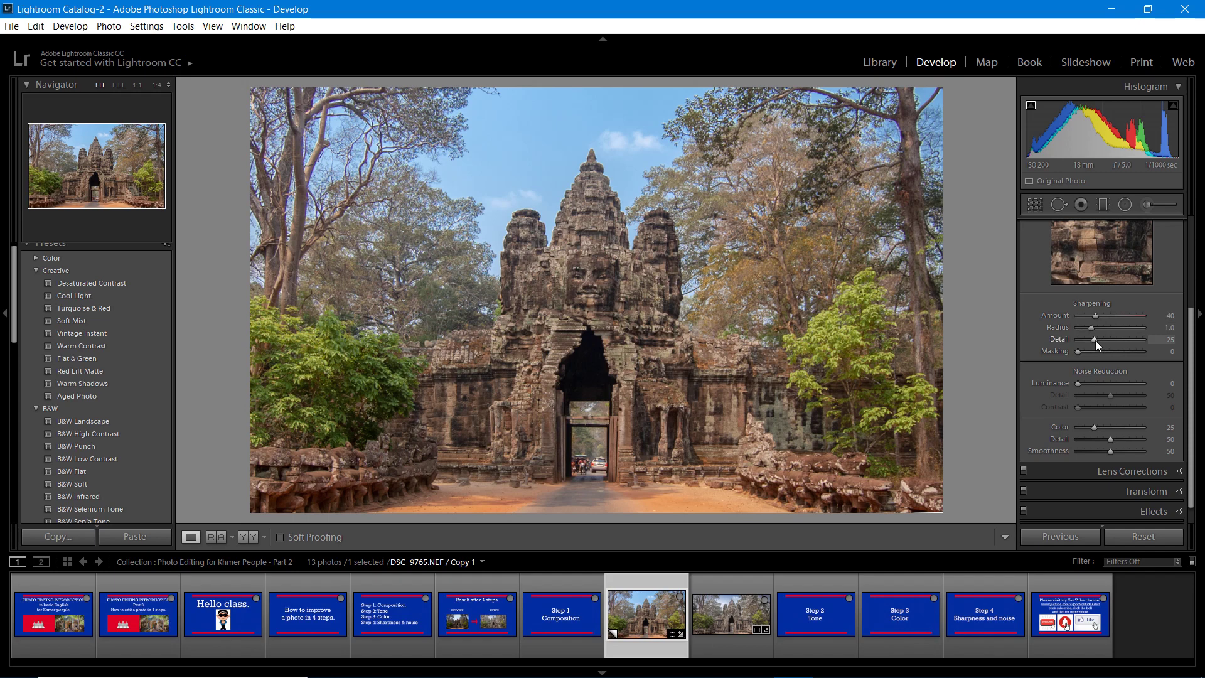
click(724, 364)
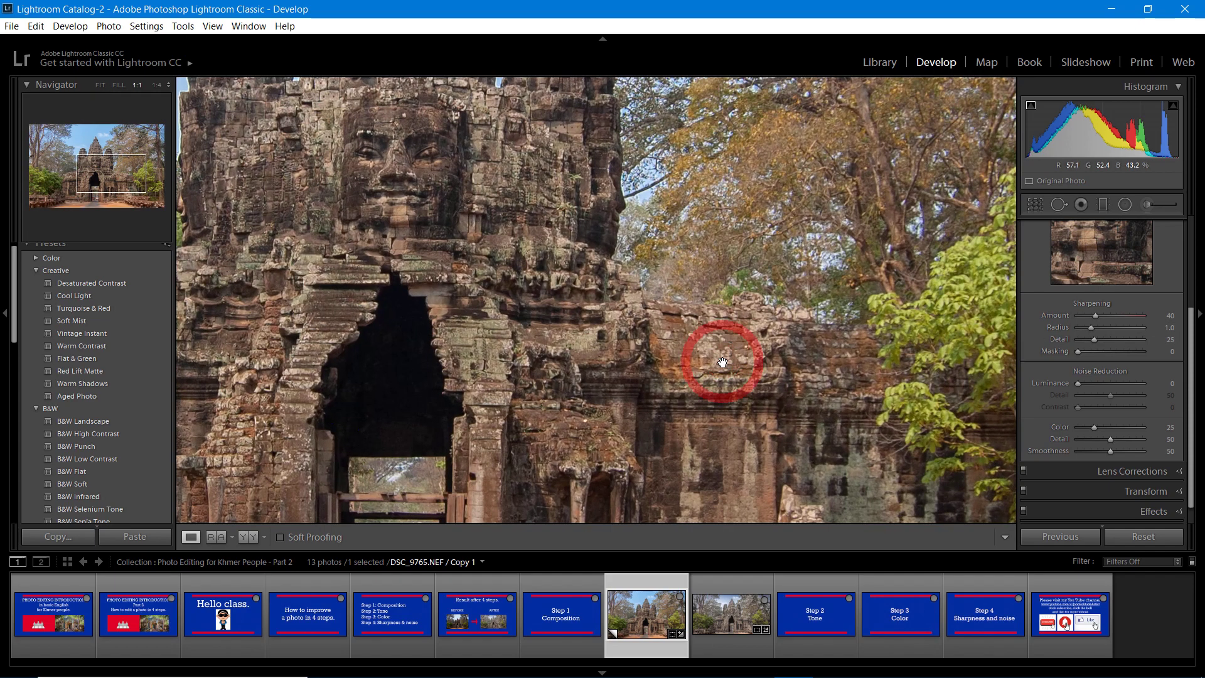
click(604, 306)
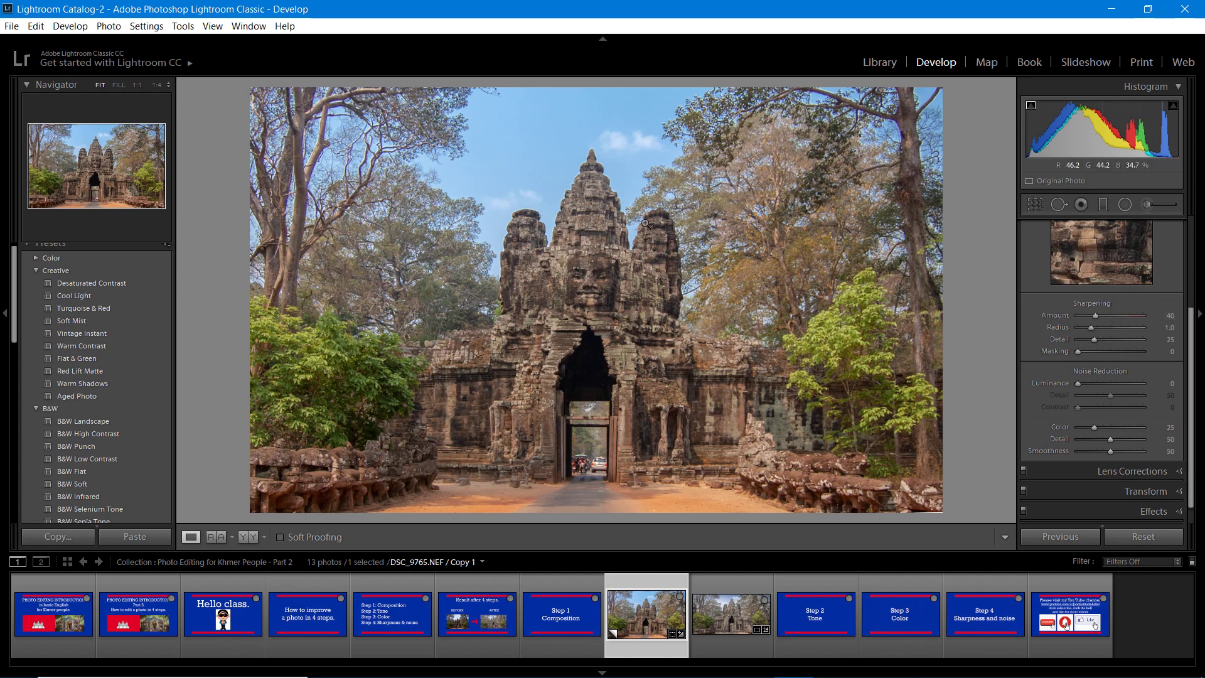
click(527, 149)
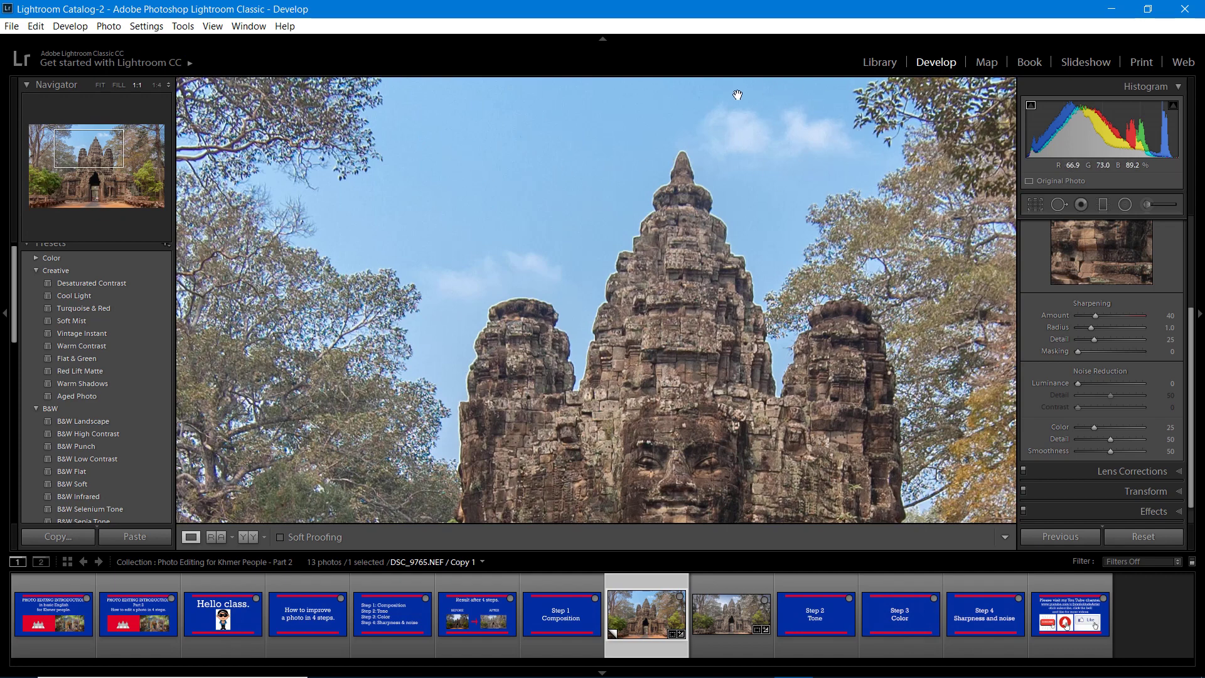
click(445, 186)
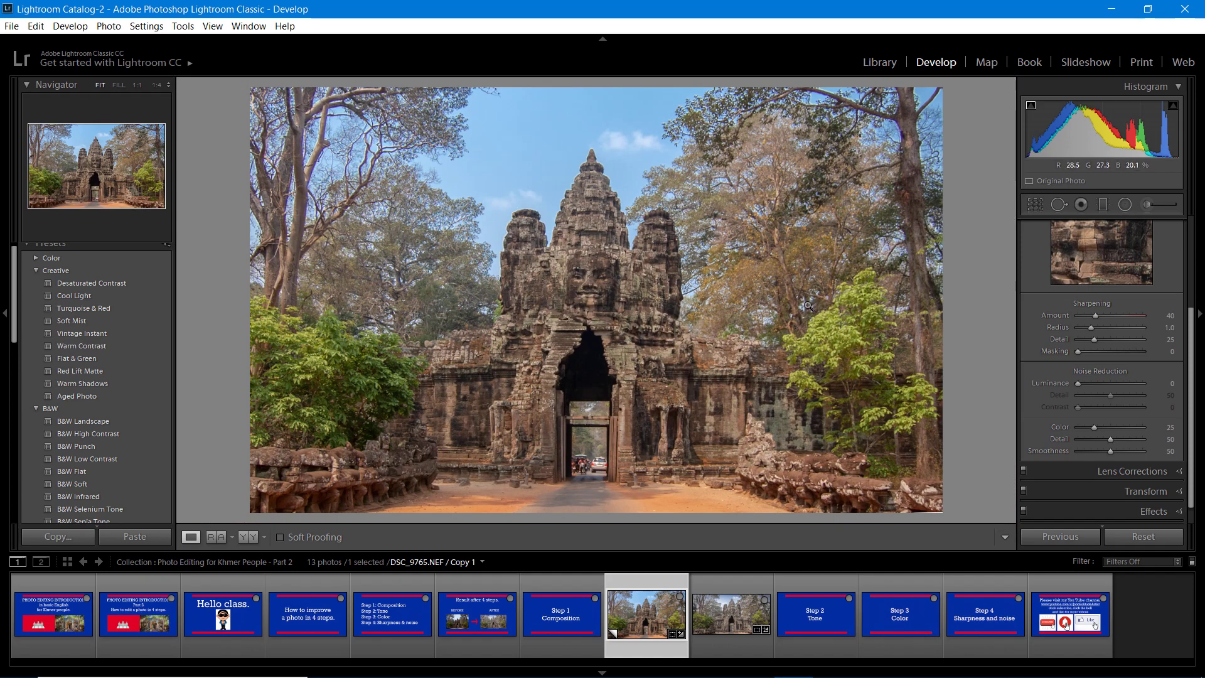
click(529, 166)
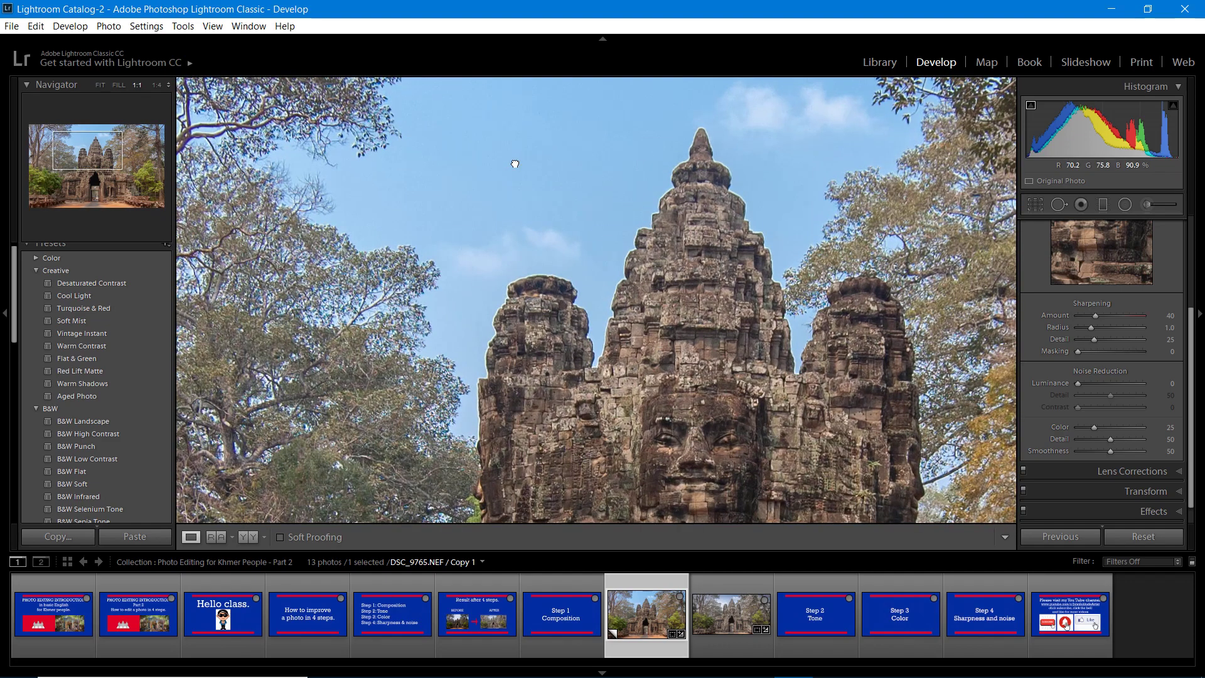
click(515, 164)
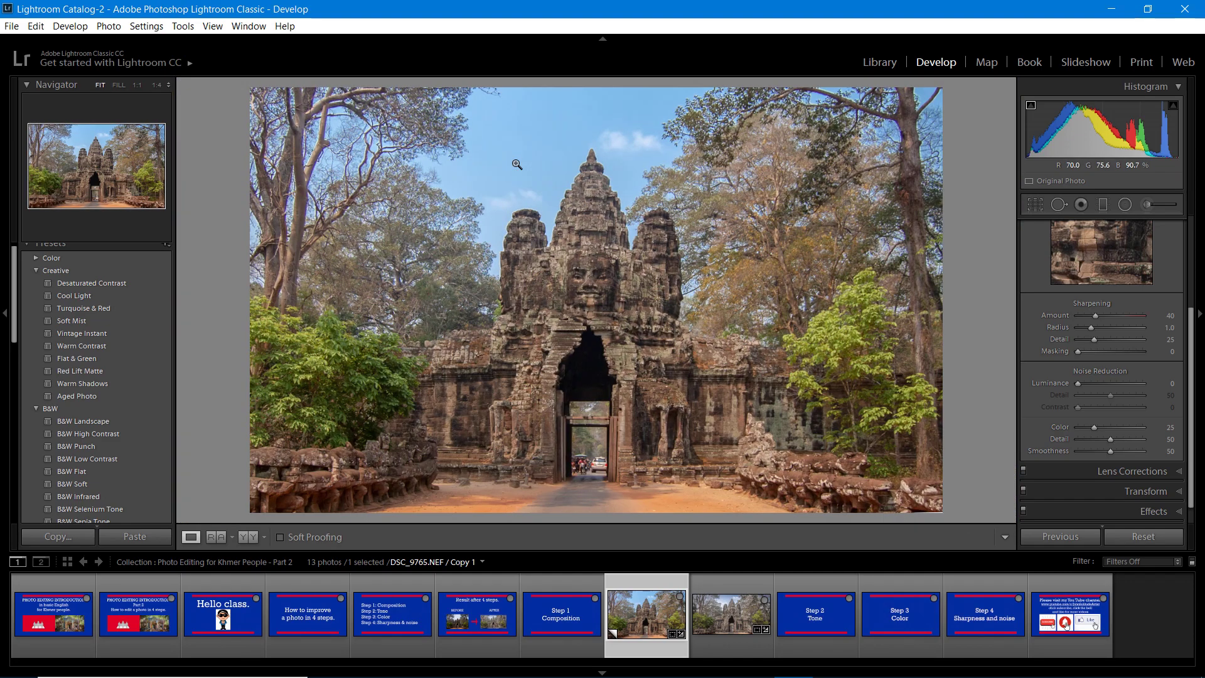
Set the sharpening Masking to 53 while previewing the mask so that the sky is excluded from sharpening.
key(alt)
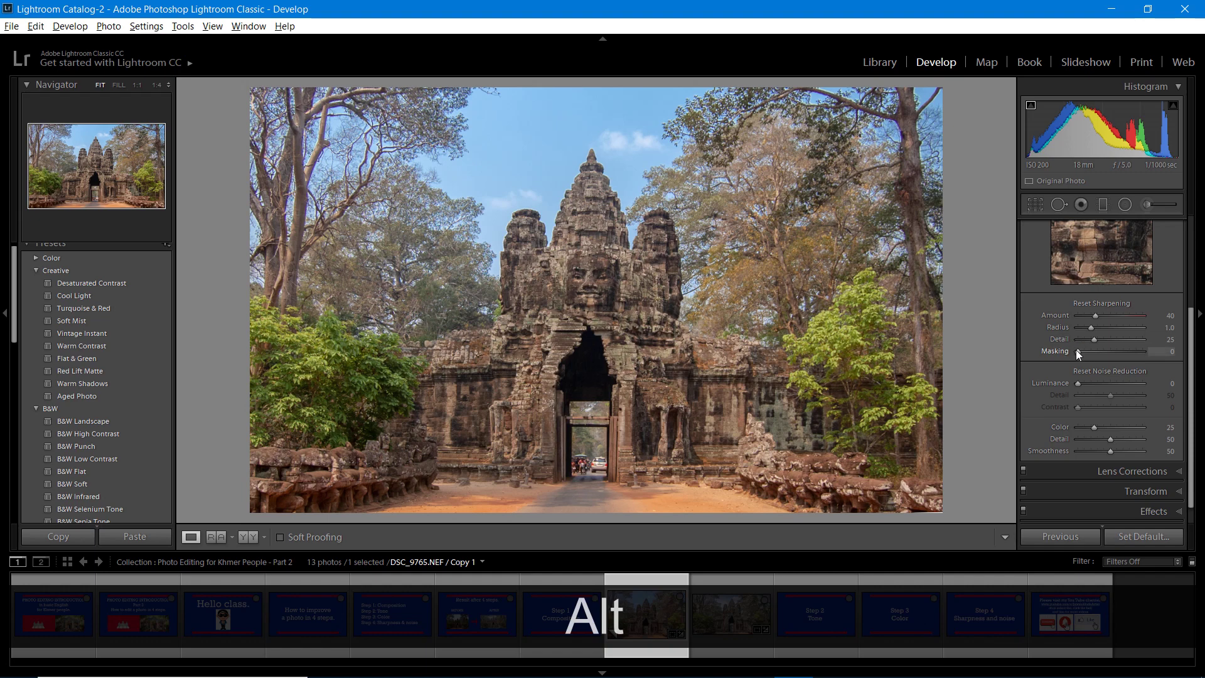
drag(1076, 348, 1085, 350)
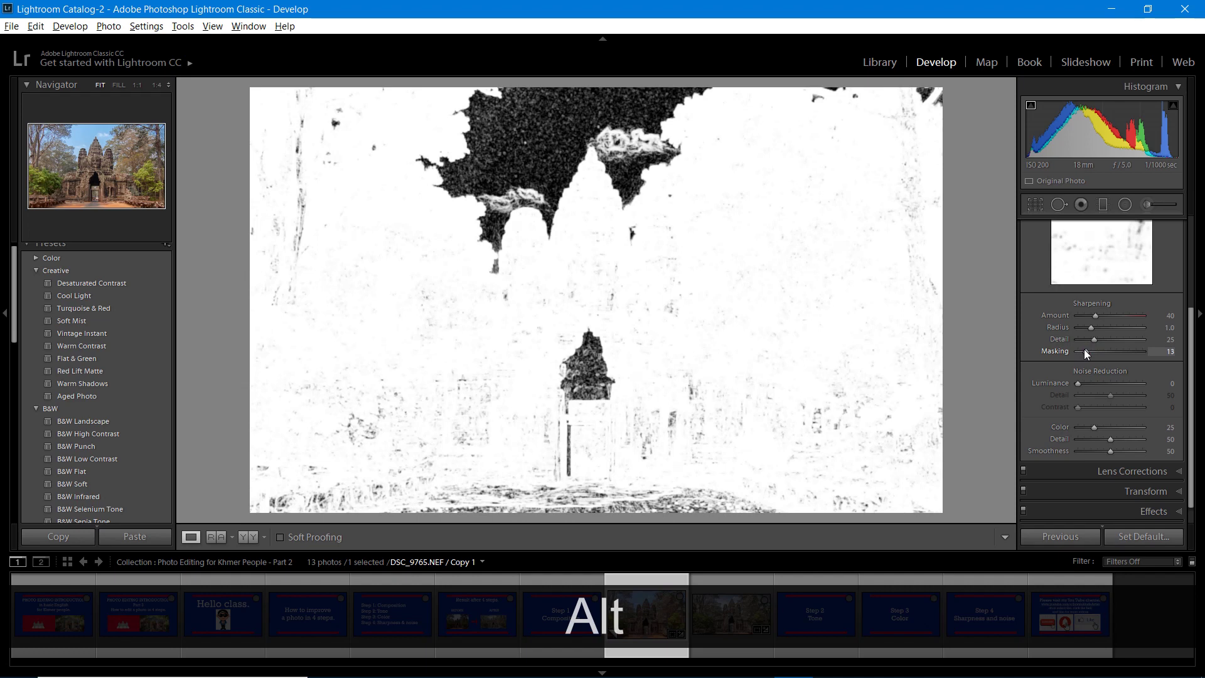
drag(1086, 350, 1133, 355)
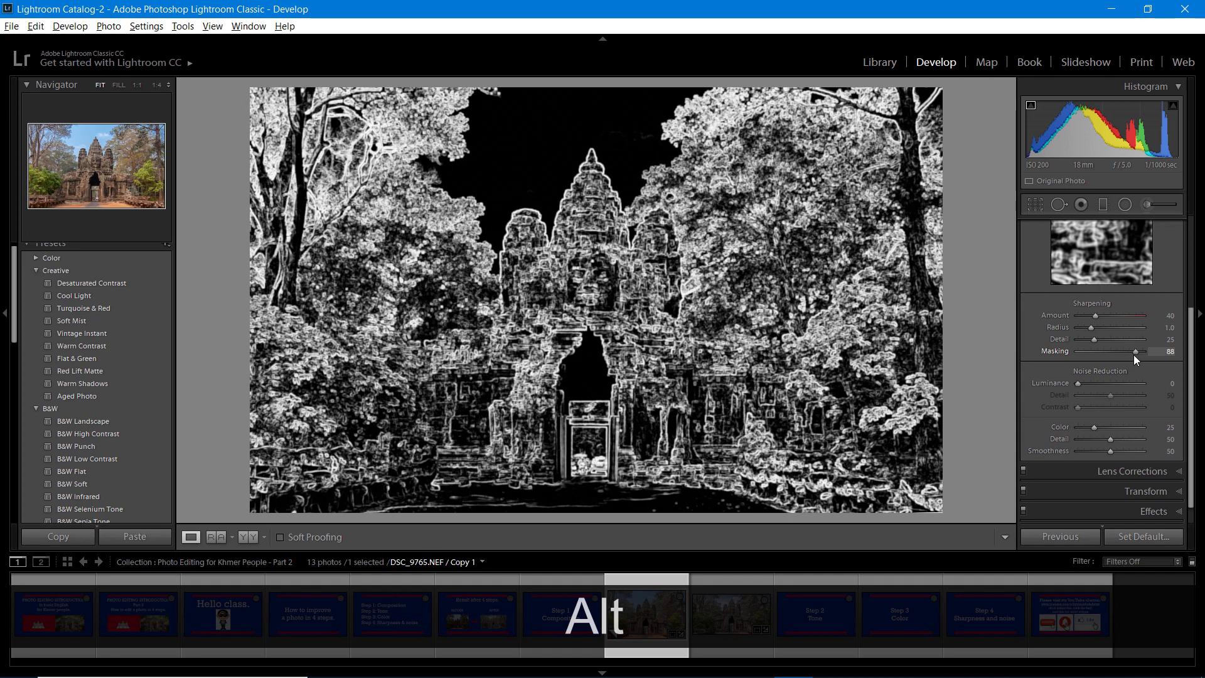
drag(1133, 355, 1118, 360)
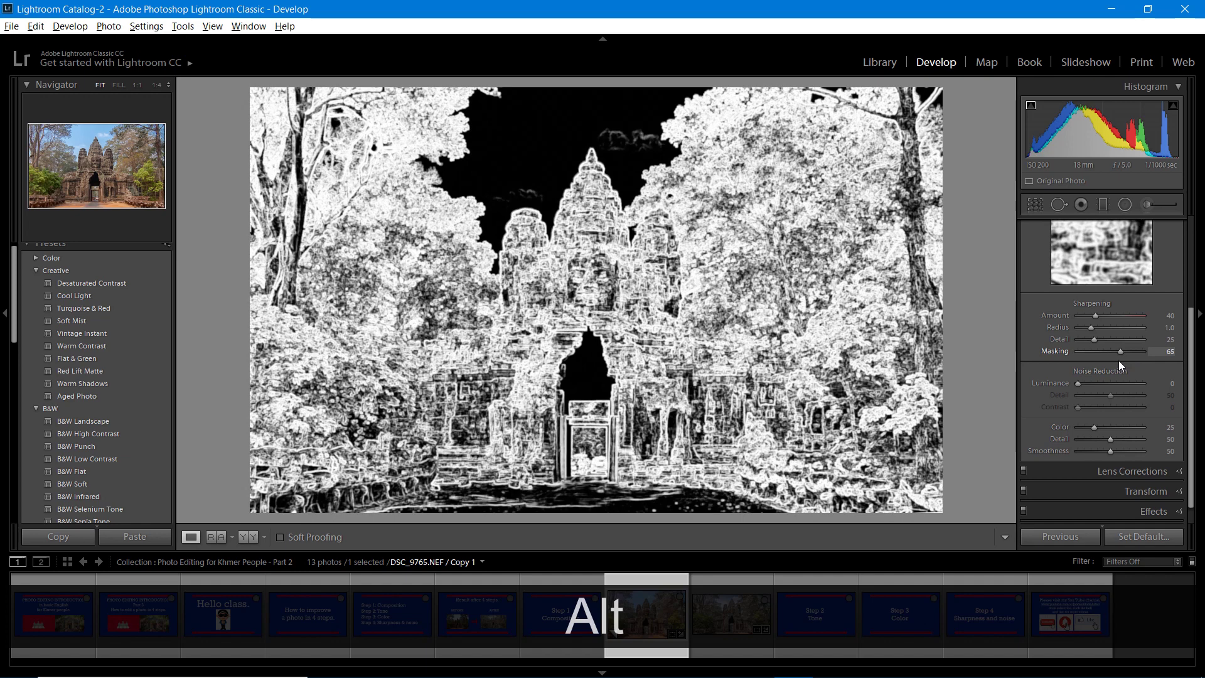
drag(1118, 360, 1109, 360)
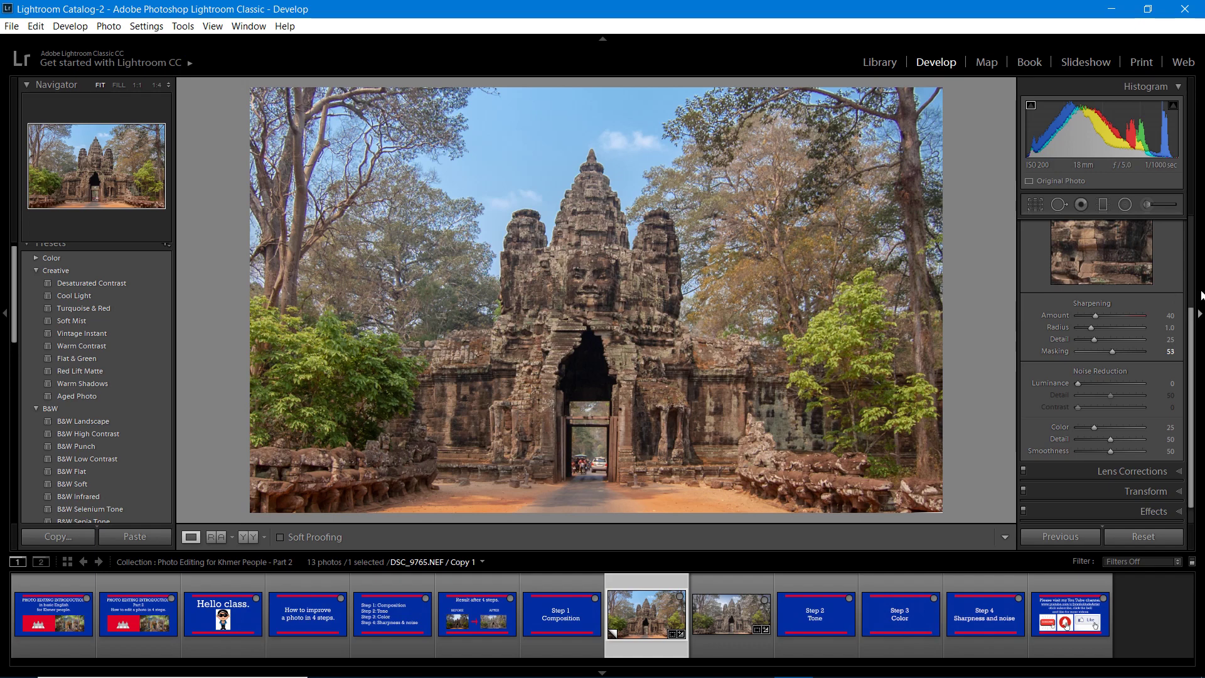
Reopen the Basic adjustments, compare Saturation at -42 and +2, and reset Saturation to 0.
drag(1193, 320, 1193, 267)
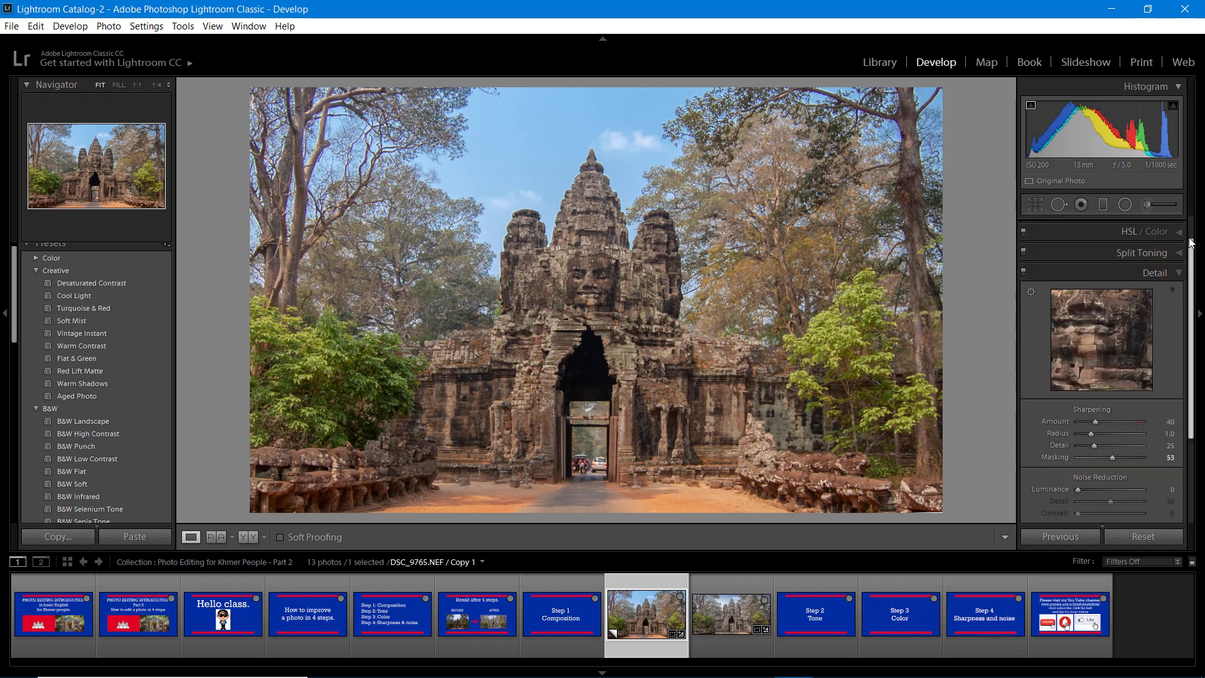
drag(1191, 268, 1190, 240)
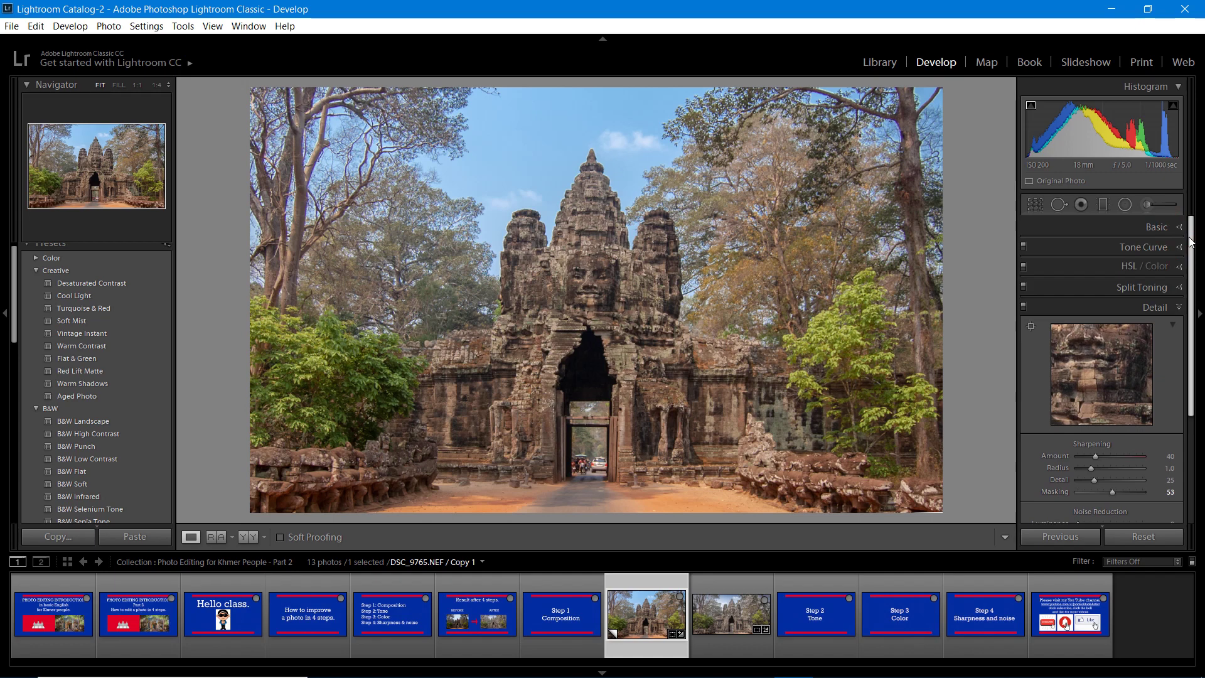
click(1179, 228)
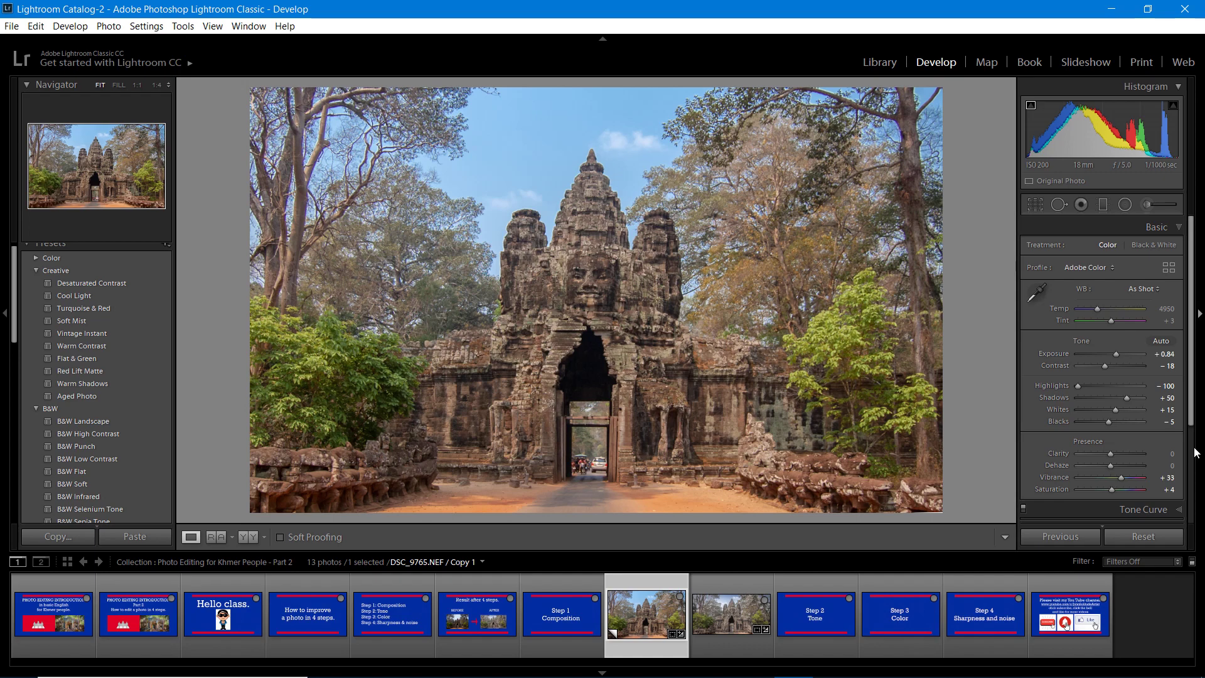
double_click(1110, 488)
drag(1110, 489, 1098, 491)
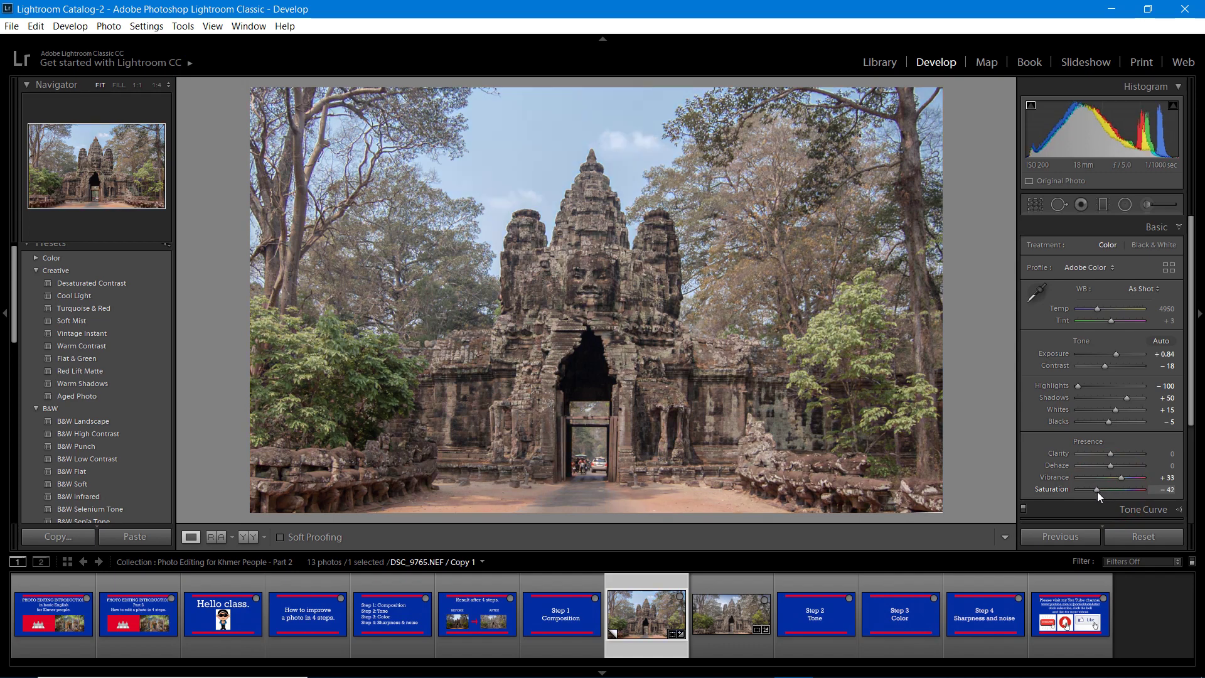
drag(1097, 492, 1112, 492)
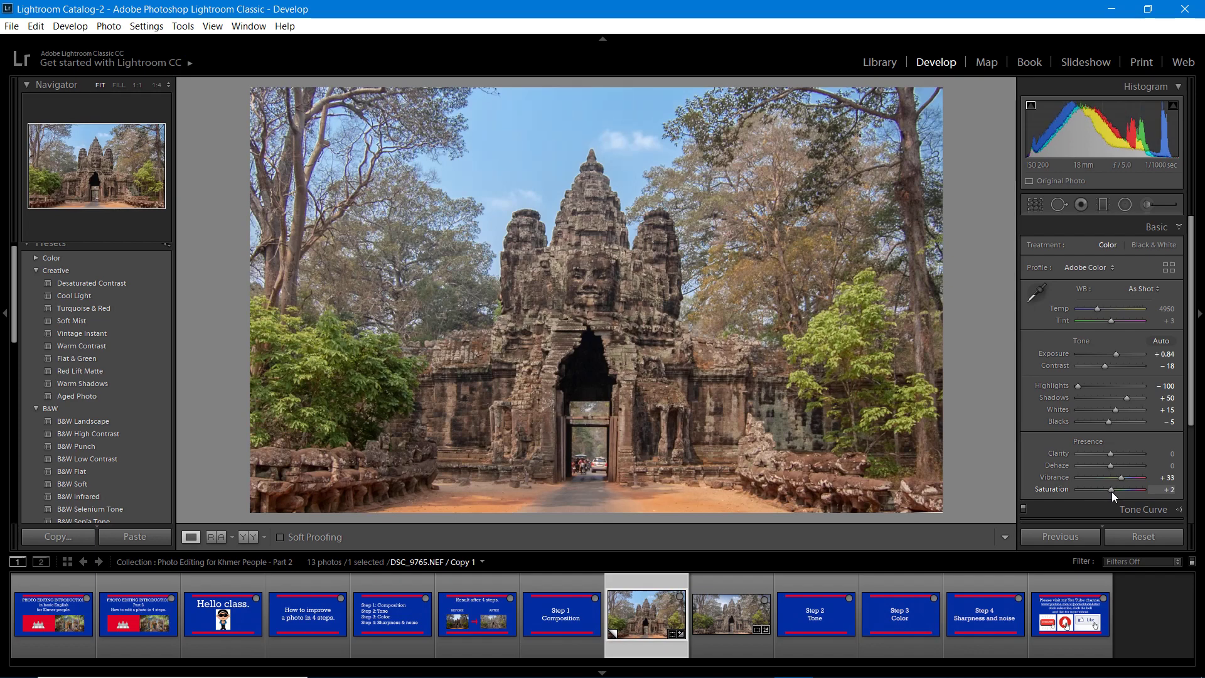
drag(1112, 491, 1113, 491)
drag(1113, 491, 1110, 492)
drag(1111, 492, 1108, 492)
double_click(1108, 489)
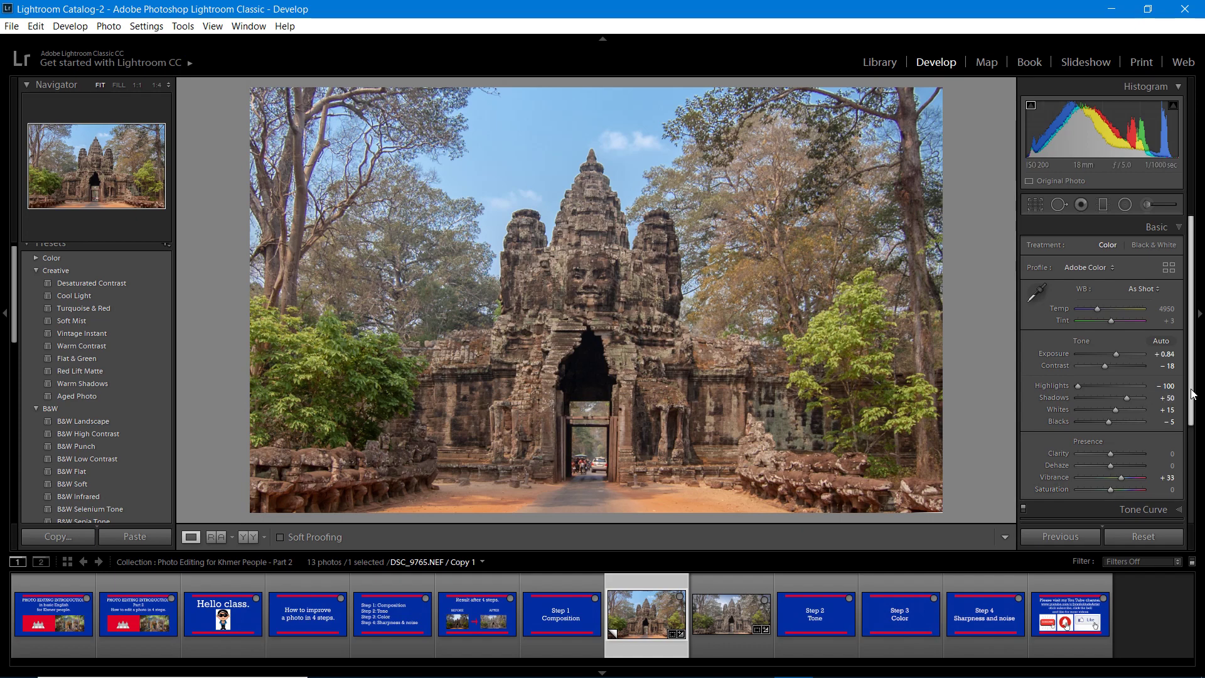
Reopen the Detail adjustments and examine the sharpened temple face and towers at 1:1 and full view.
drag(1191, 427, 1196, 526)
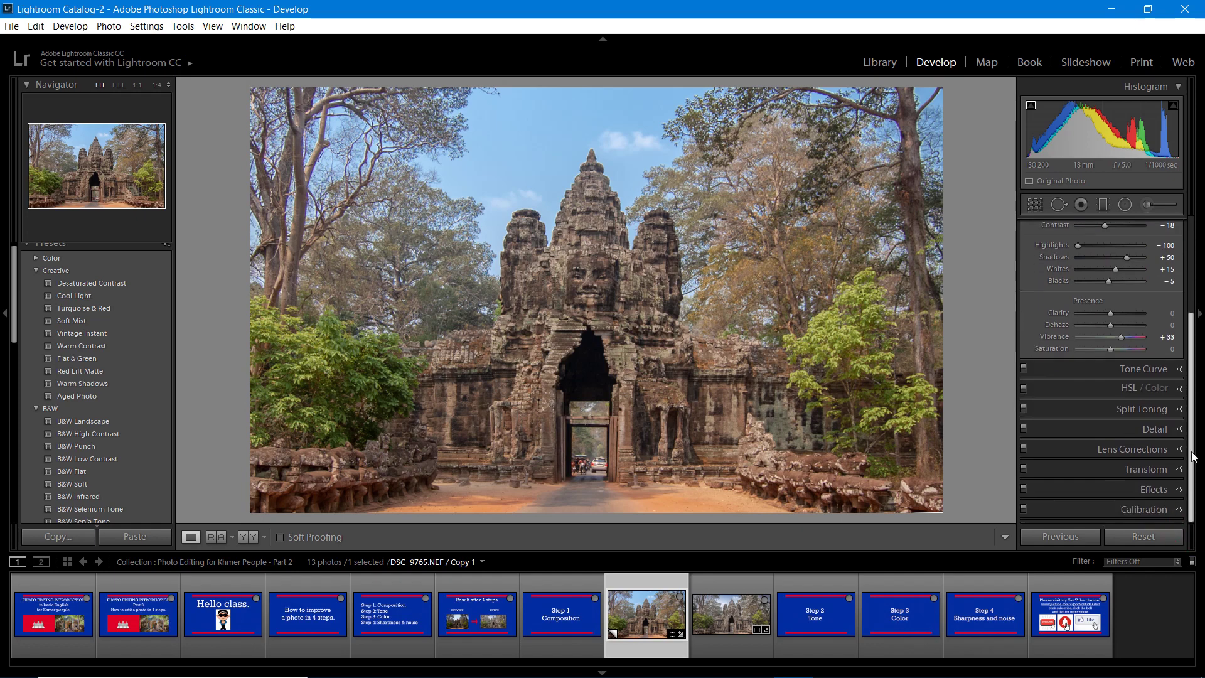
click(1179, 430)
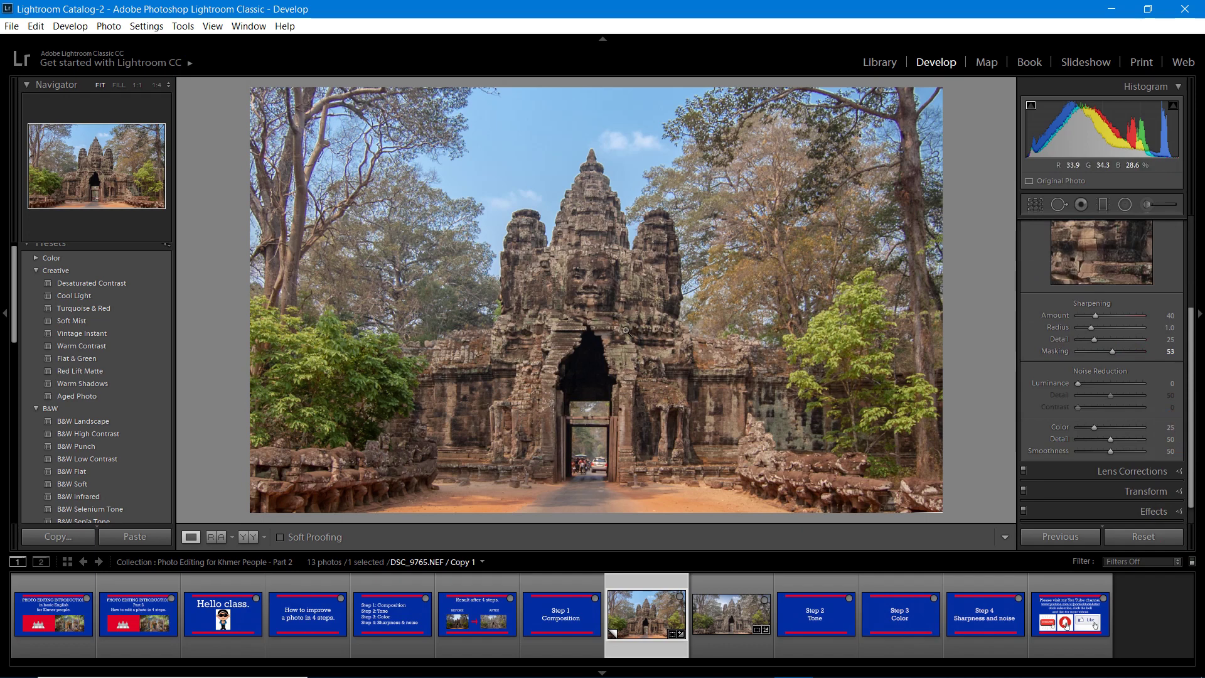
click(605, 285)
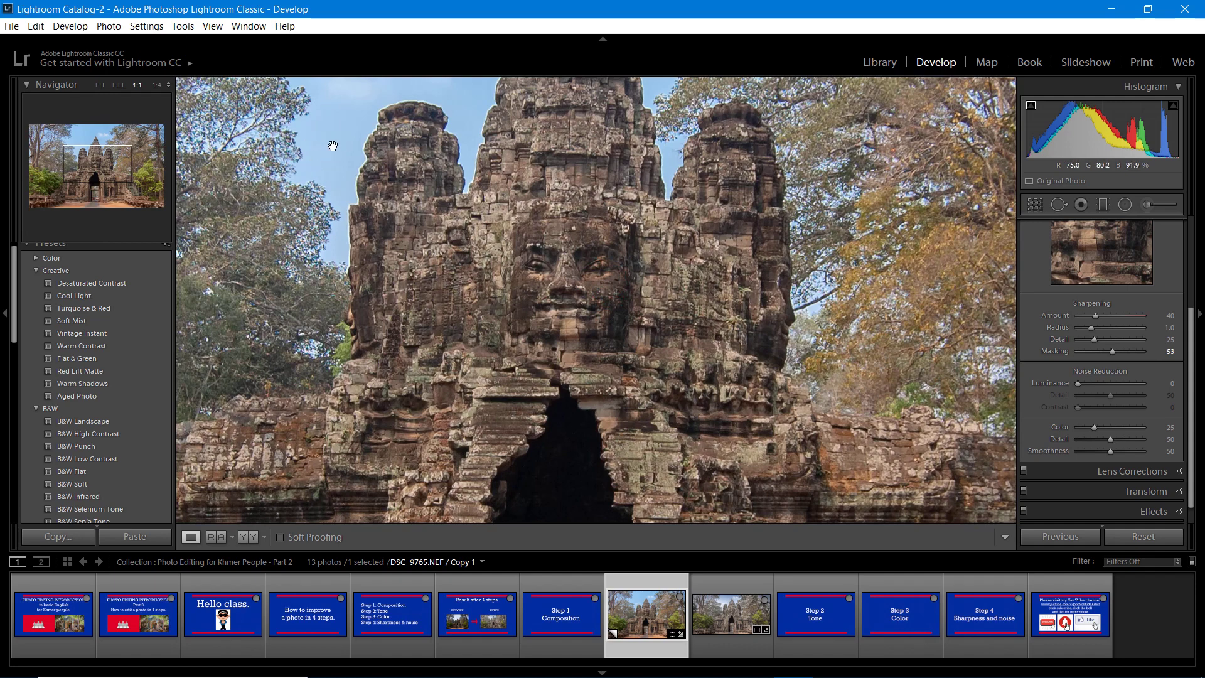
click(582, 444)
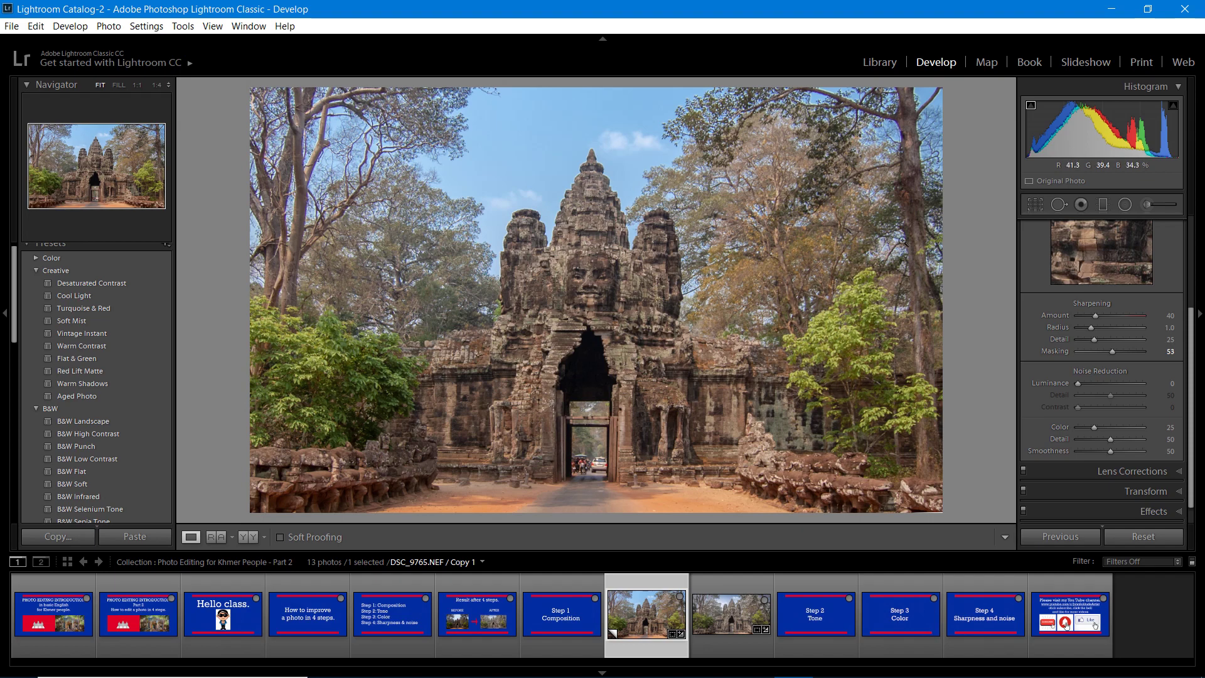
Open the Effects adjustments, compare post-crop vignetting Amounts of -100, -13 and -4, and set the Amount to -12.
click(1179, 512)
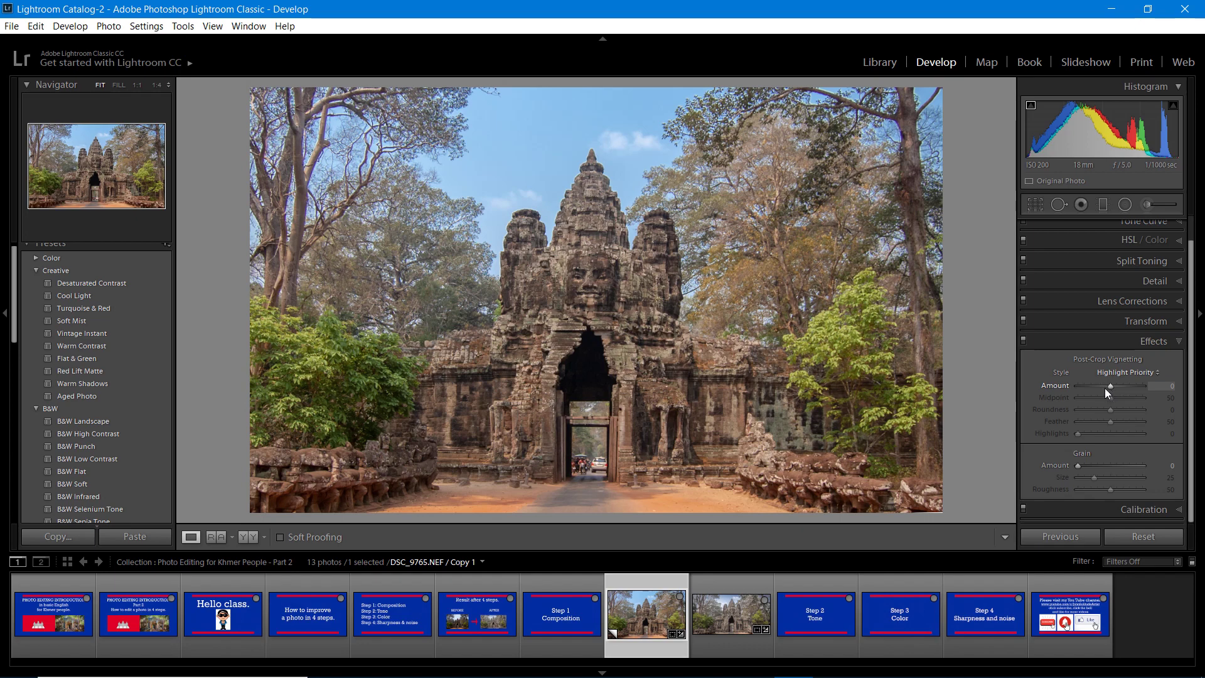
drag(1109, 386, 1067, 394)
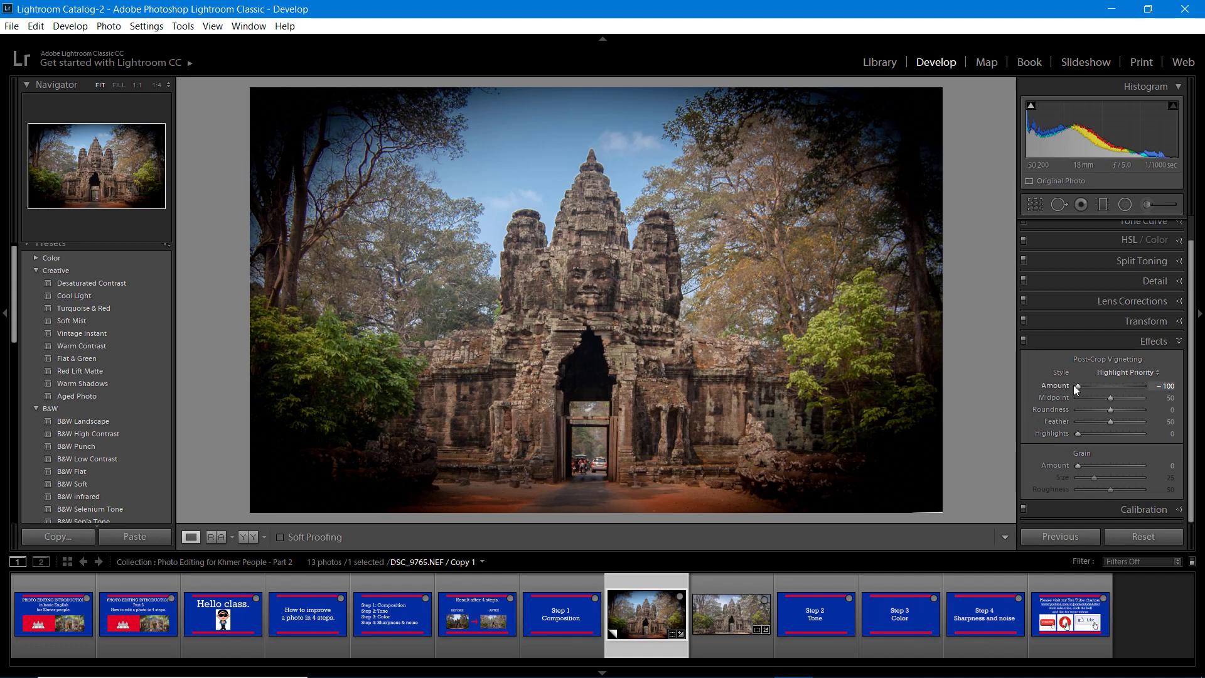
drag(1080, 387, 1108, 386)
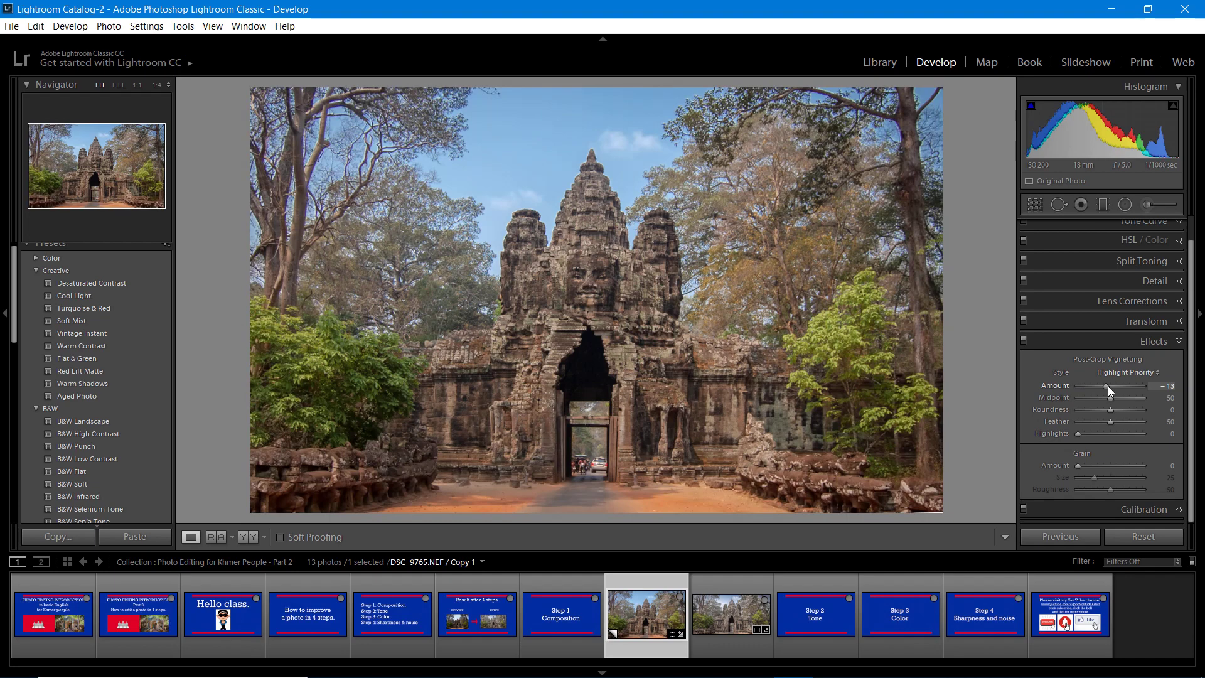
drag(1108, 386, 1109, 386)
drag(1108, 387, 1111, 387)
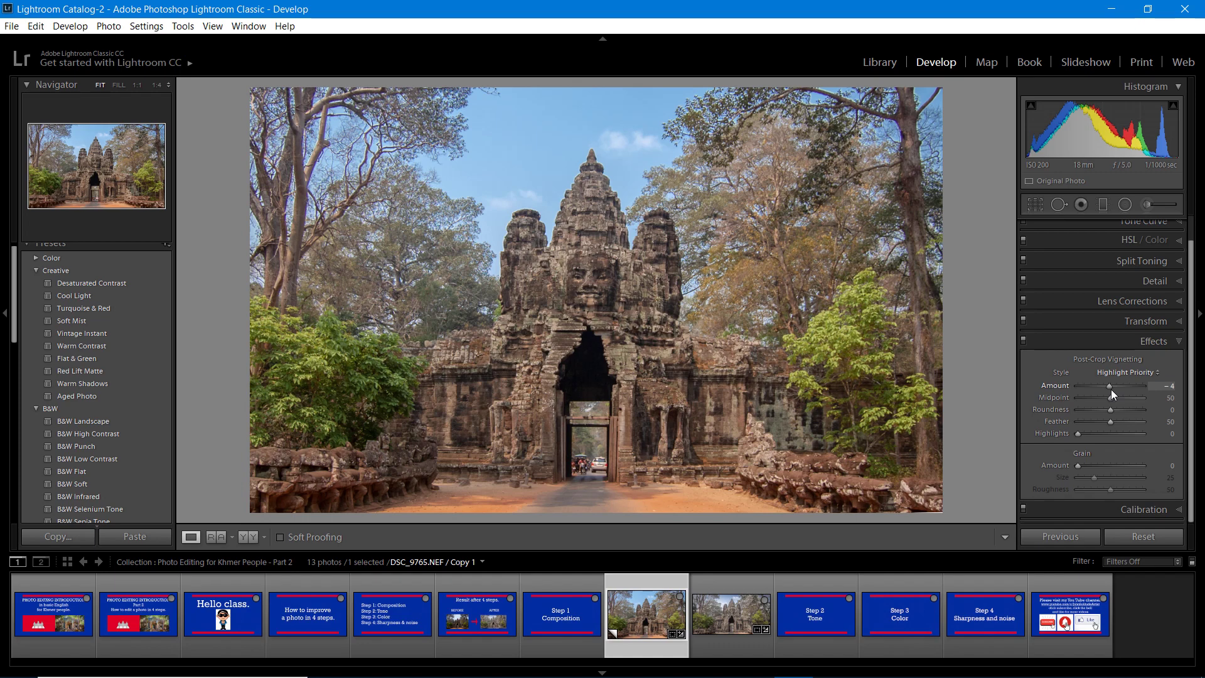
drag(1110, 389, 1108, 389)
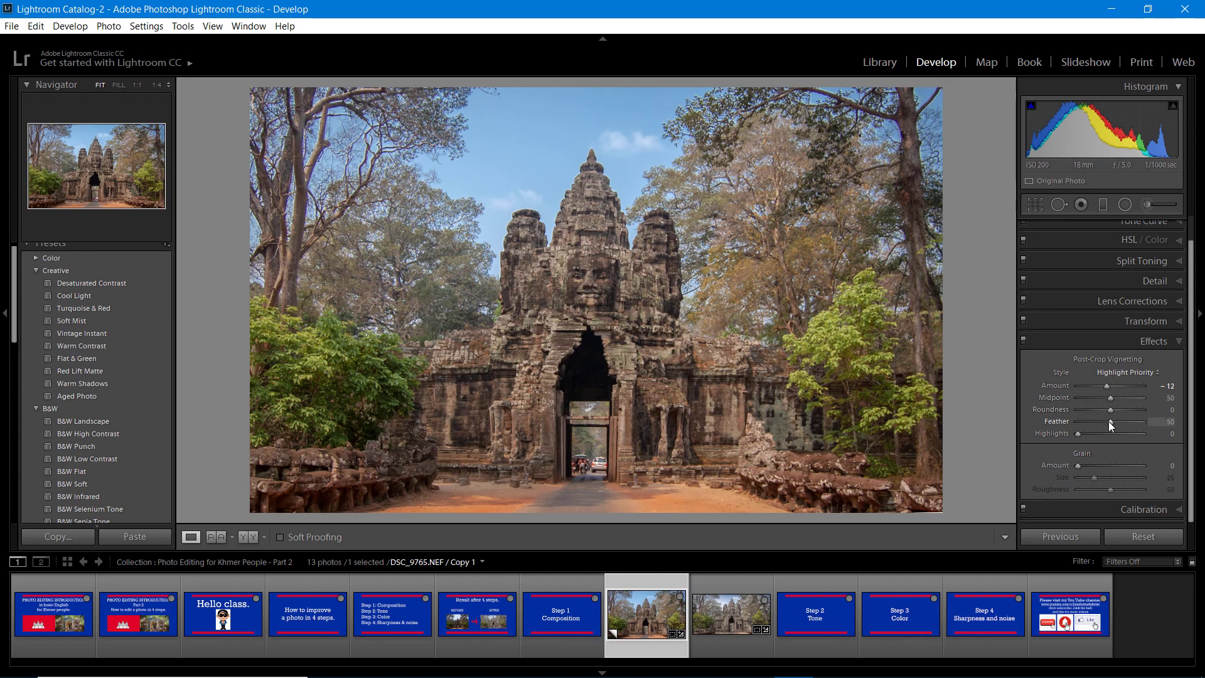
Set the vignette Feather to 61, compare the photo with the vignette Amount reset to 0, and set the Amount to -10.
mouse_move(1110, 421)
mouse_down()
mouse_move(1128, 423)
mouse_move(1116, 431)
mouse_up()
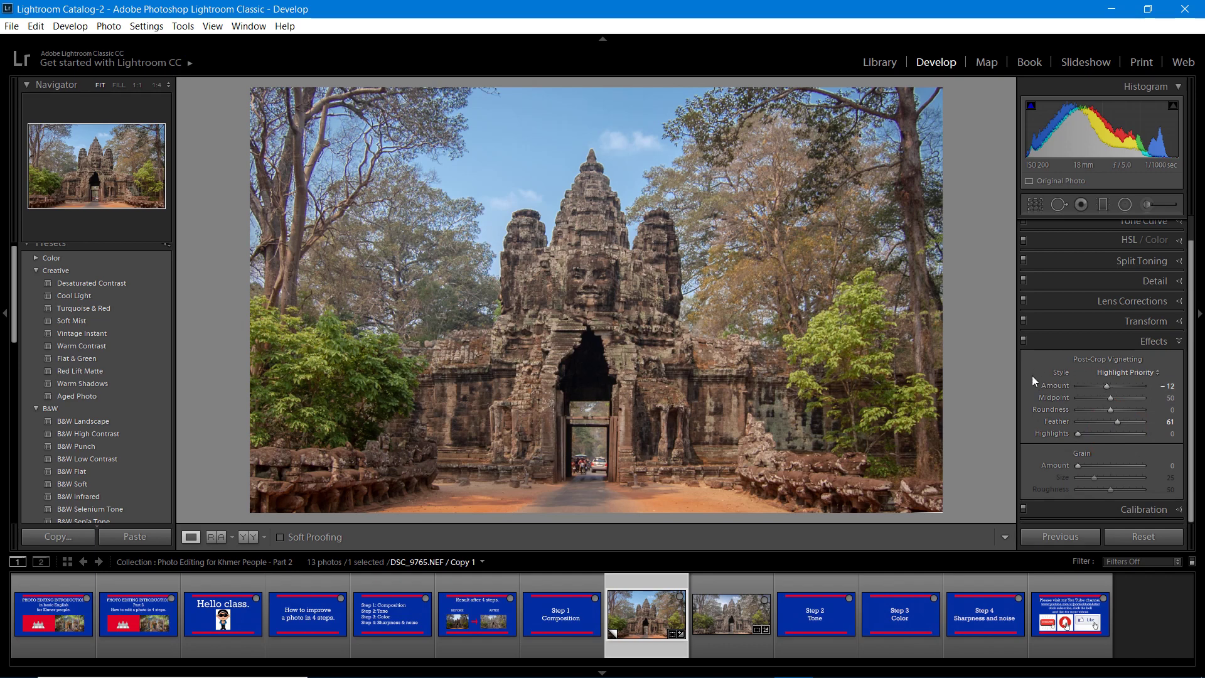
double_click(1108, 389)
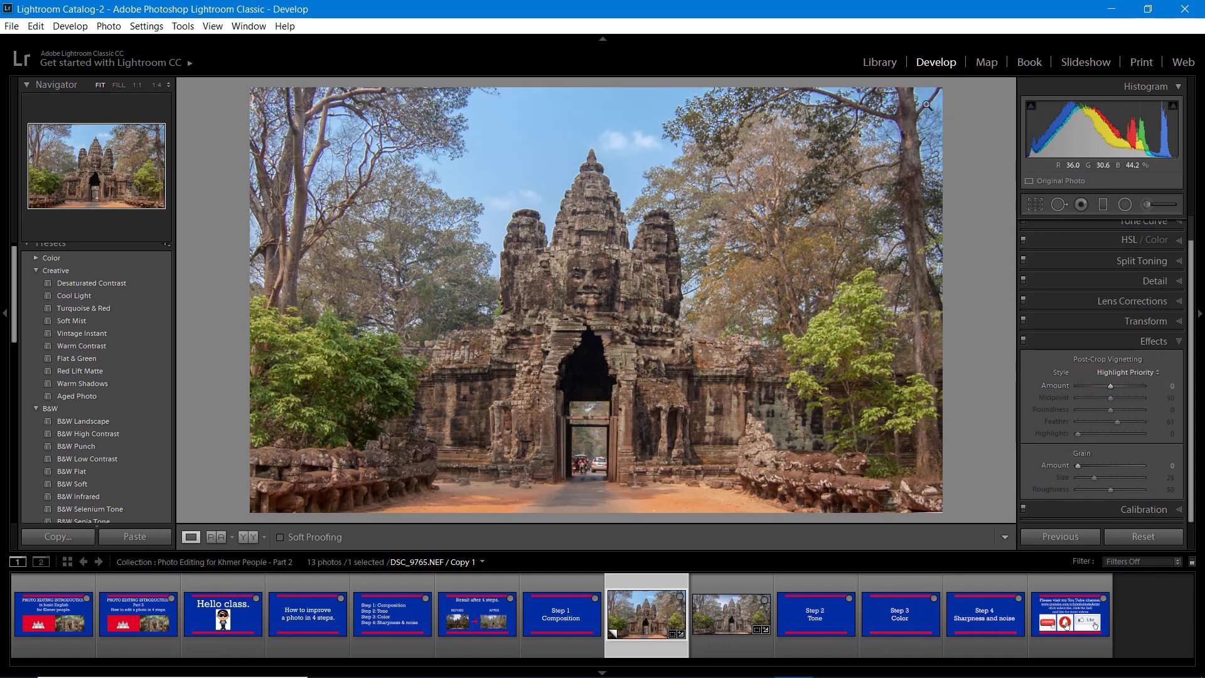
click(1161, 386)
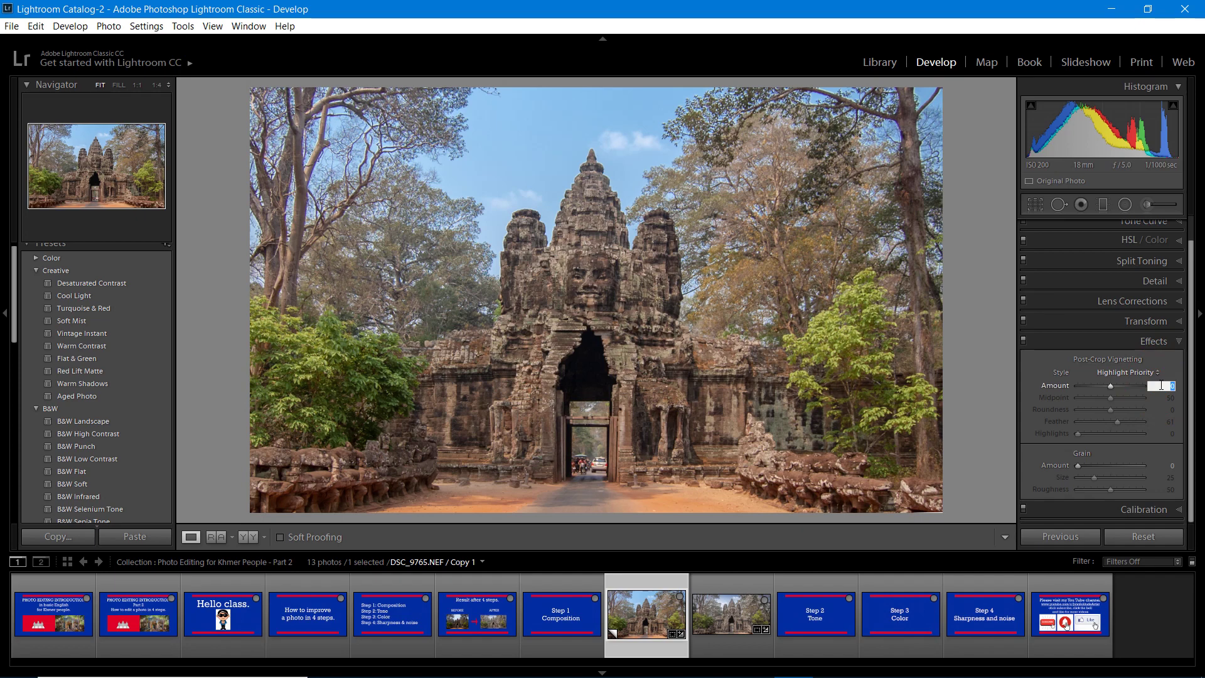
text(-10)
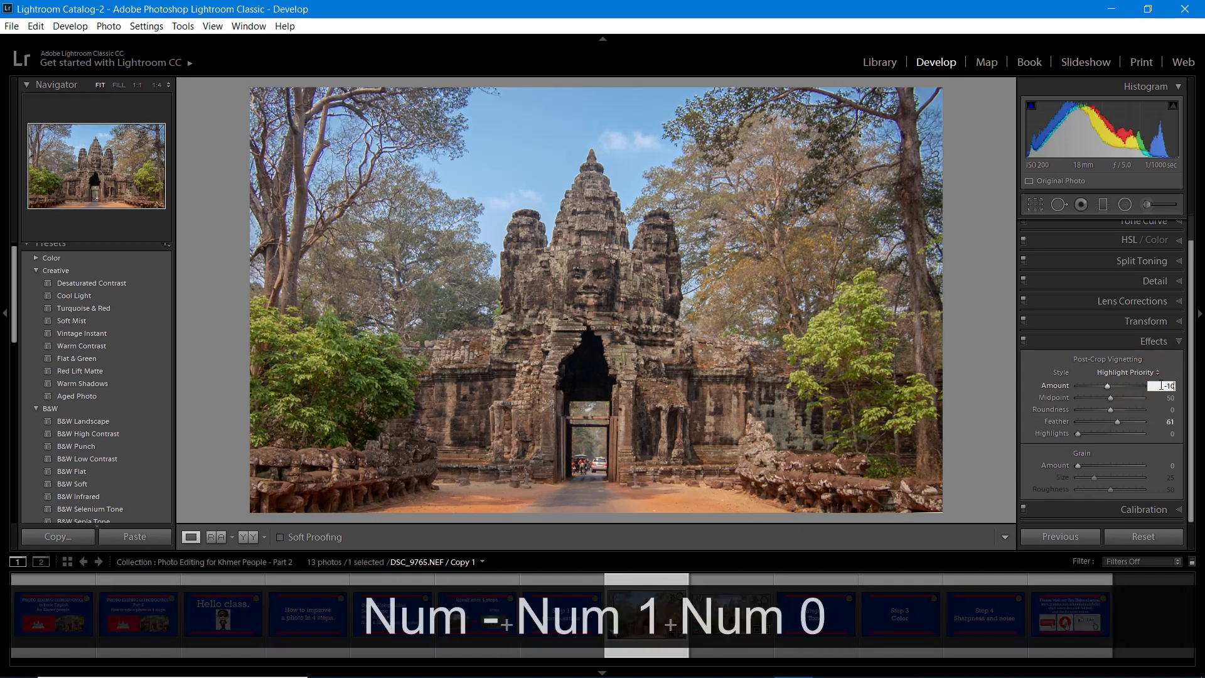
key(Return)
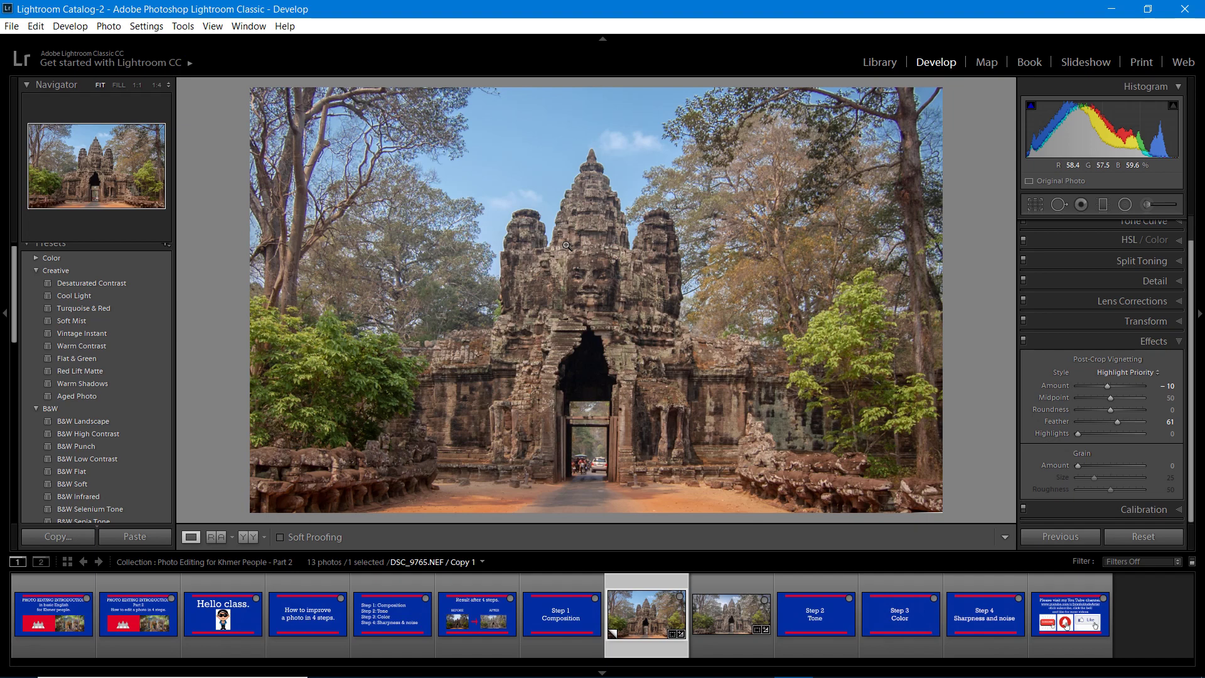
Check the Step 1 Composition slide, return to the DSC_9765 copy, and tighten its crop by trimming the sky and a thin strip of foreground.
click(553, 617)
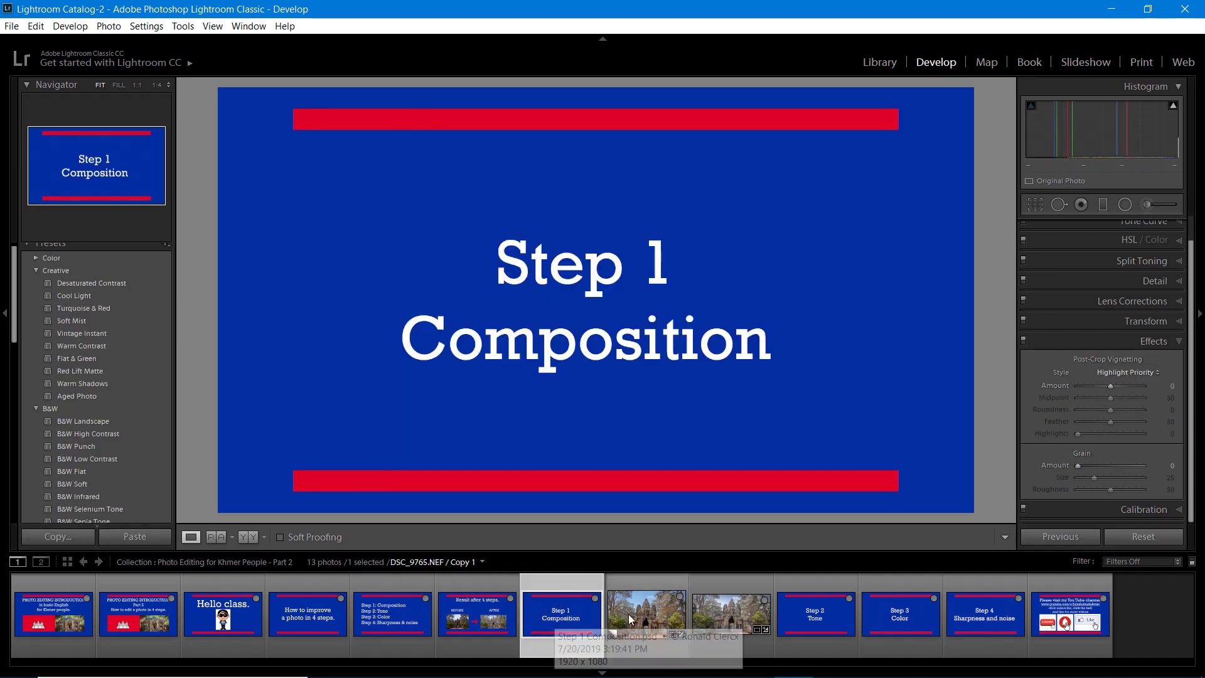
click(629, 618)
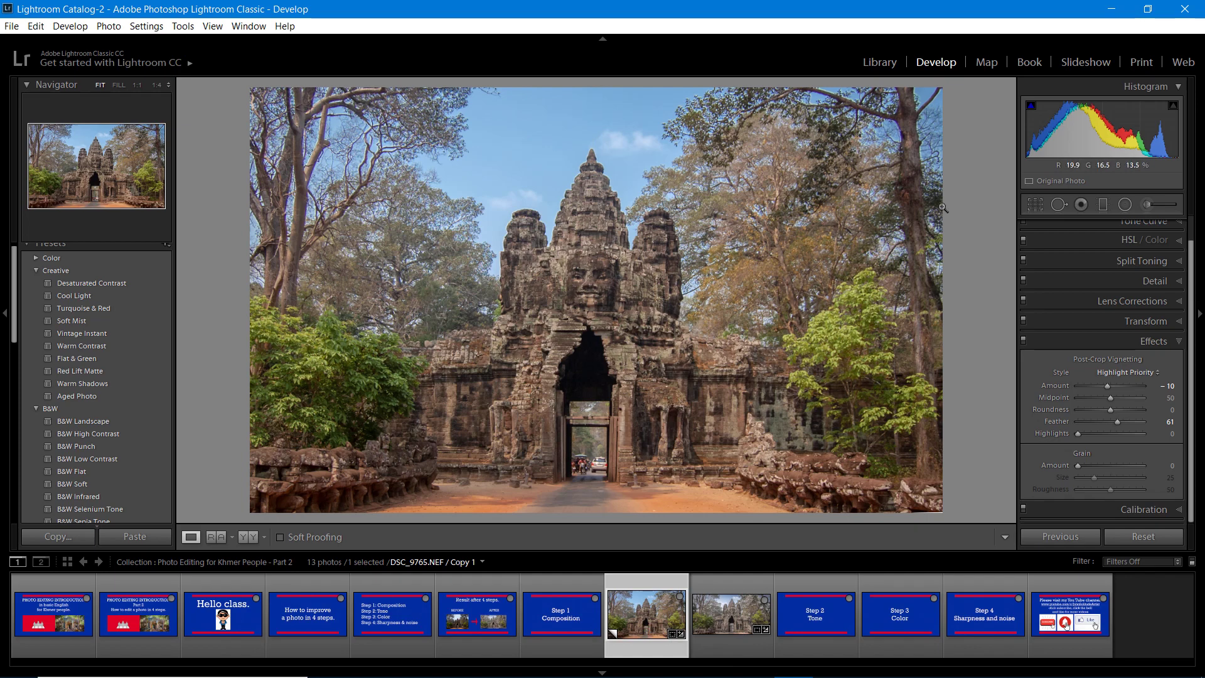
click(1034, 206)
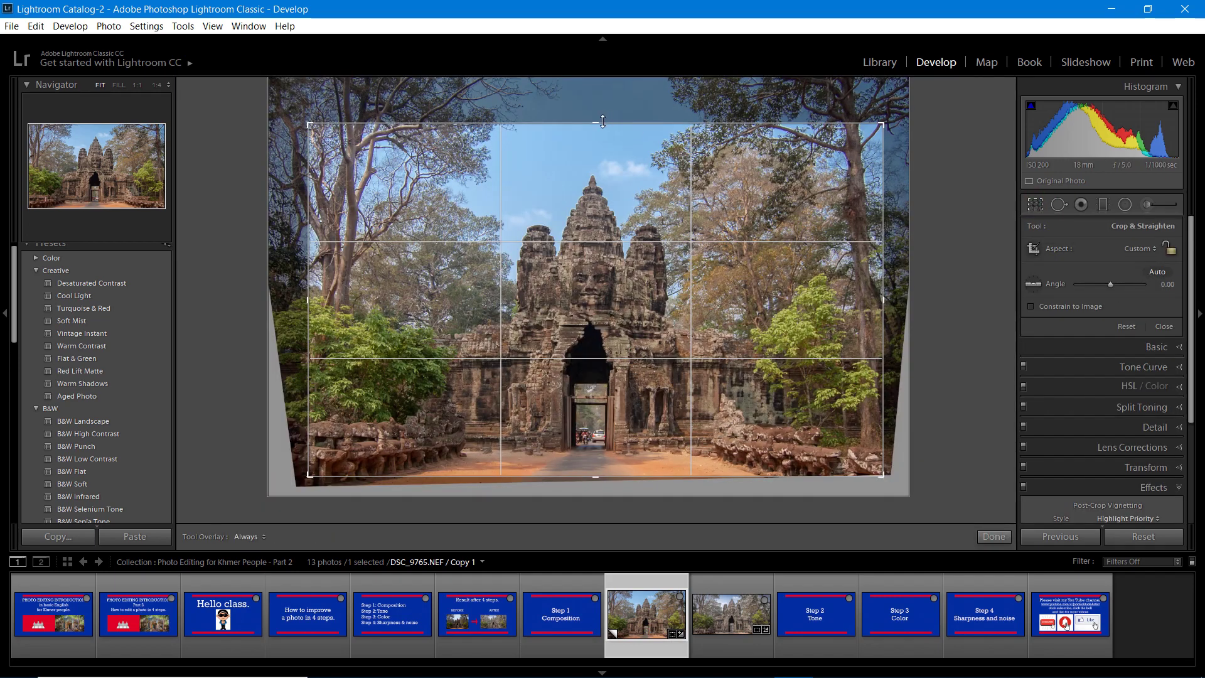
drag(601, 122, 602, 138)
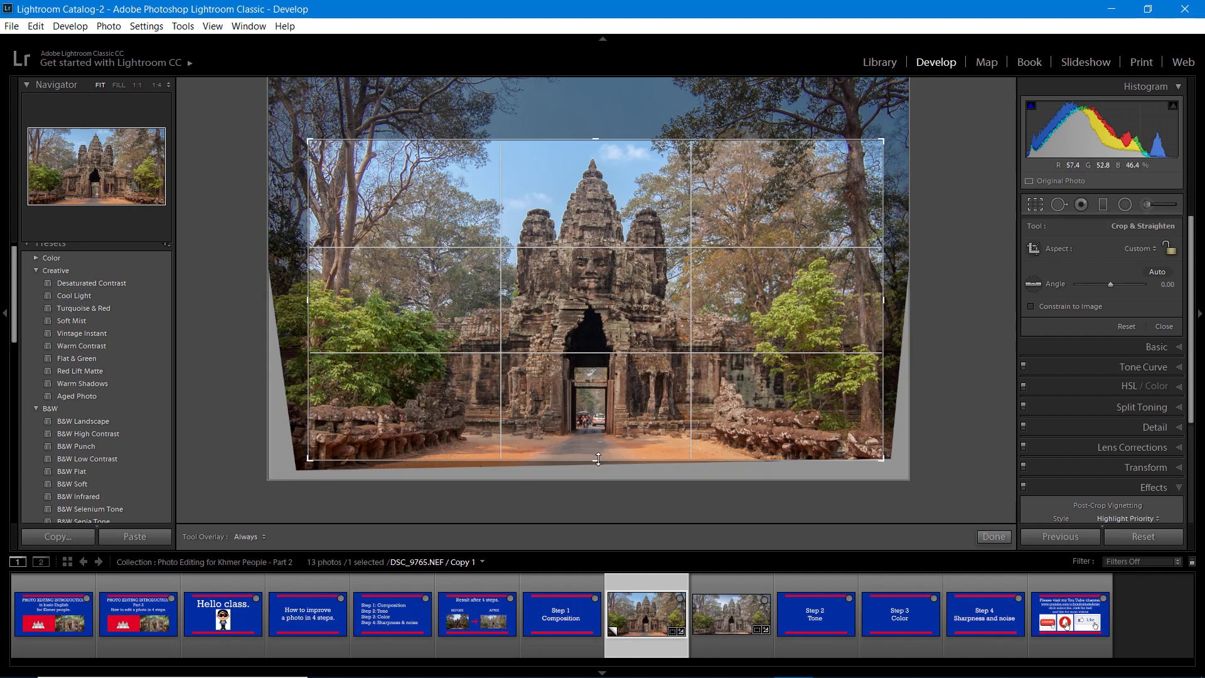
drag(599, 460, 599, 456)
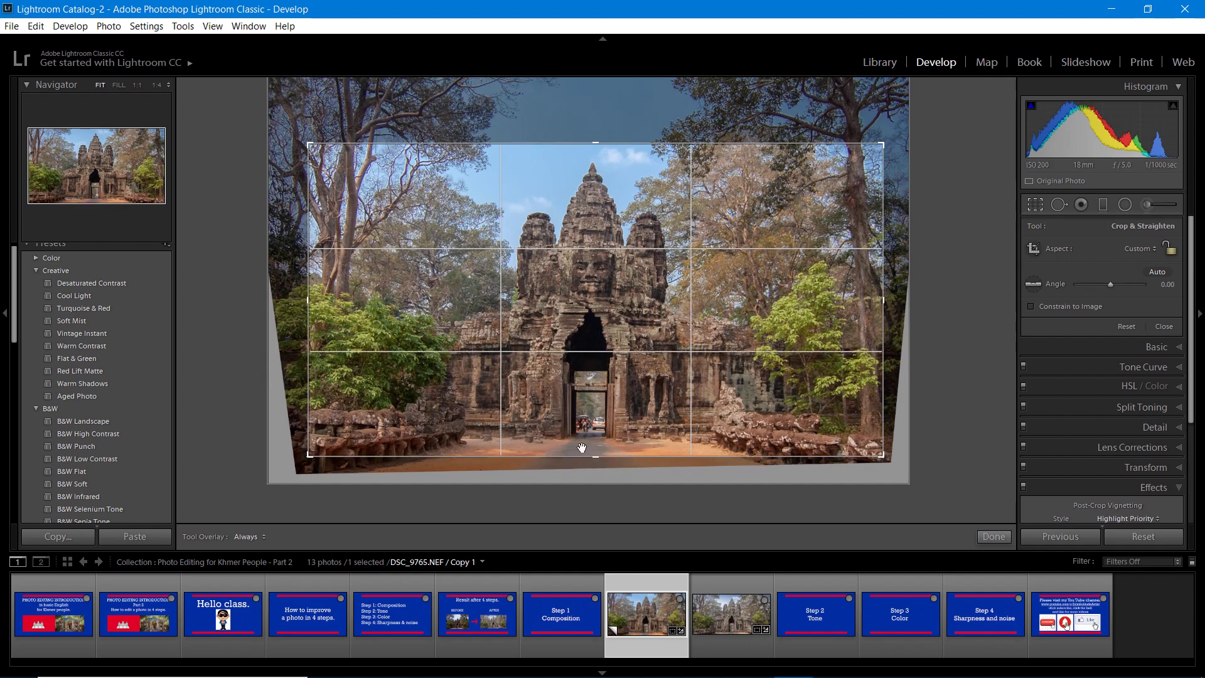
mouse_move(311, 294)
mouse_down()
mouse_move(325, 299)
mouse_move(311, 299)
mouse_up()
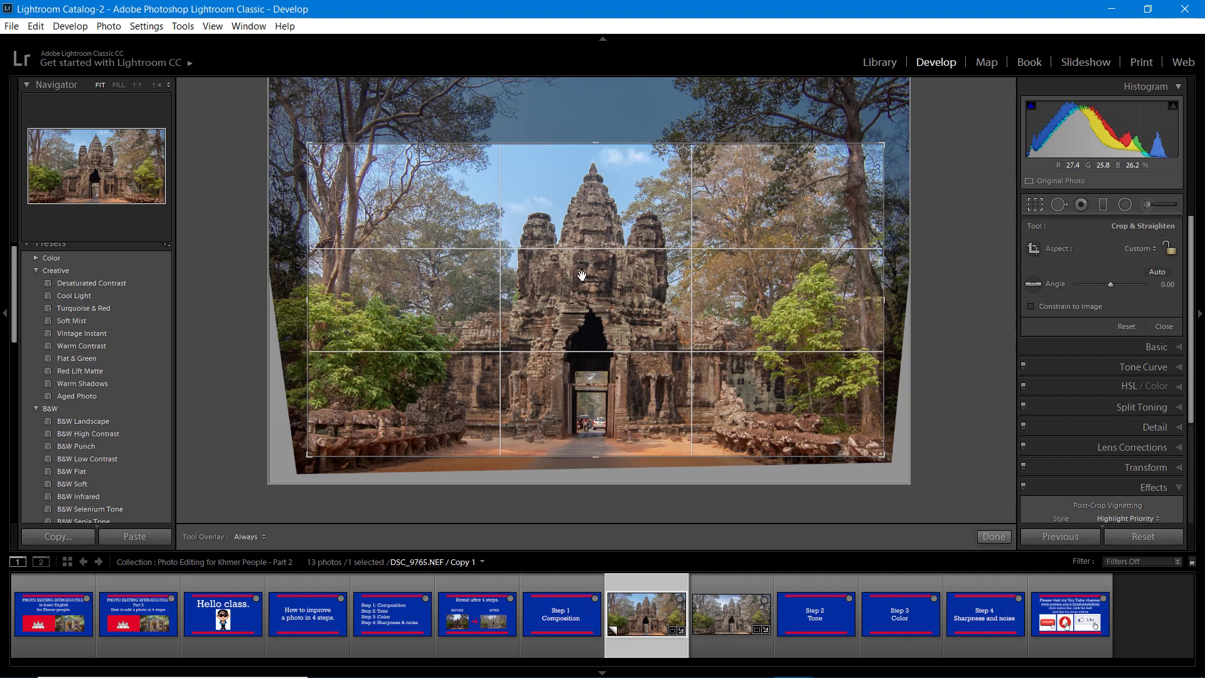
key(Return)
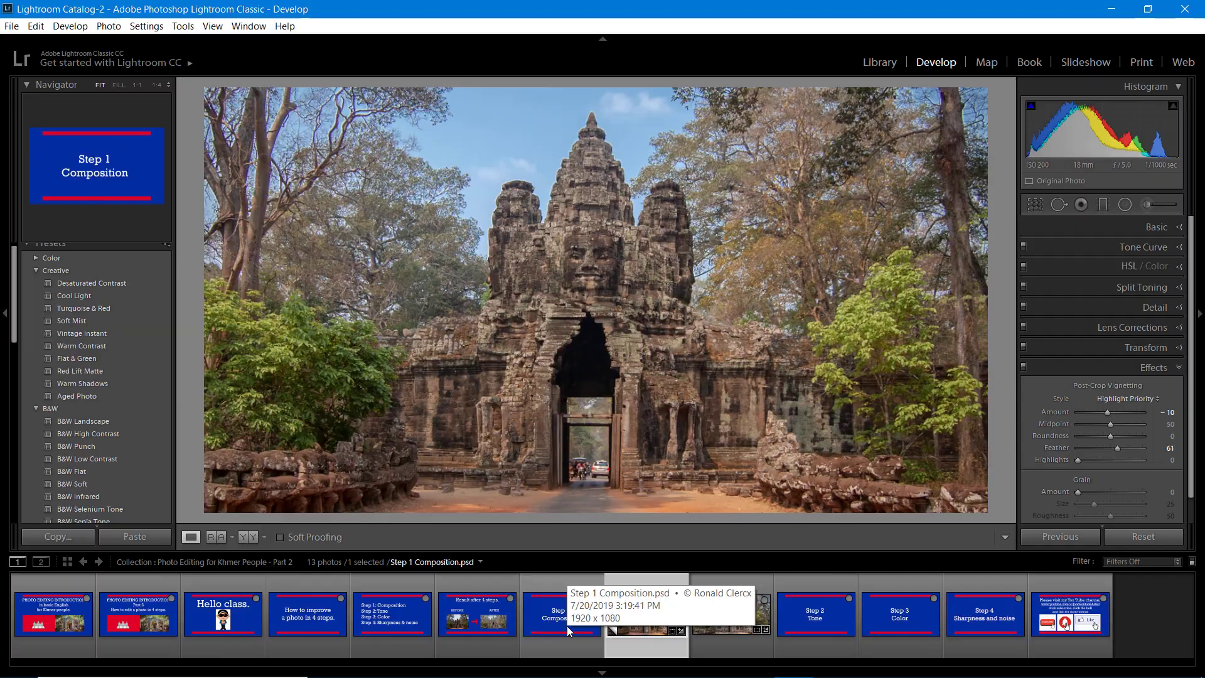
Examine the recropped temple gate photo in full-screen view and return to the Develop workspace.
key(f)
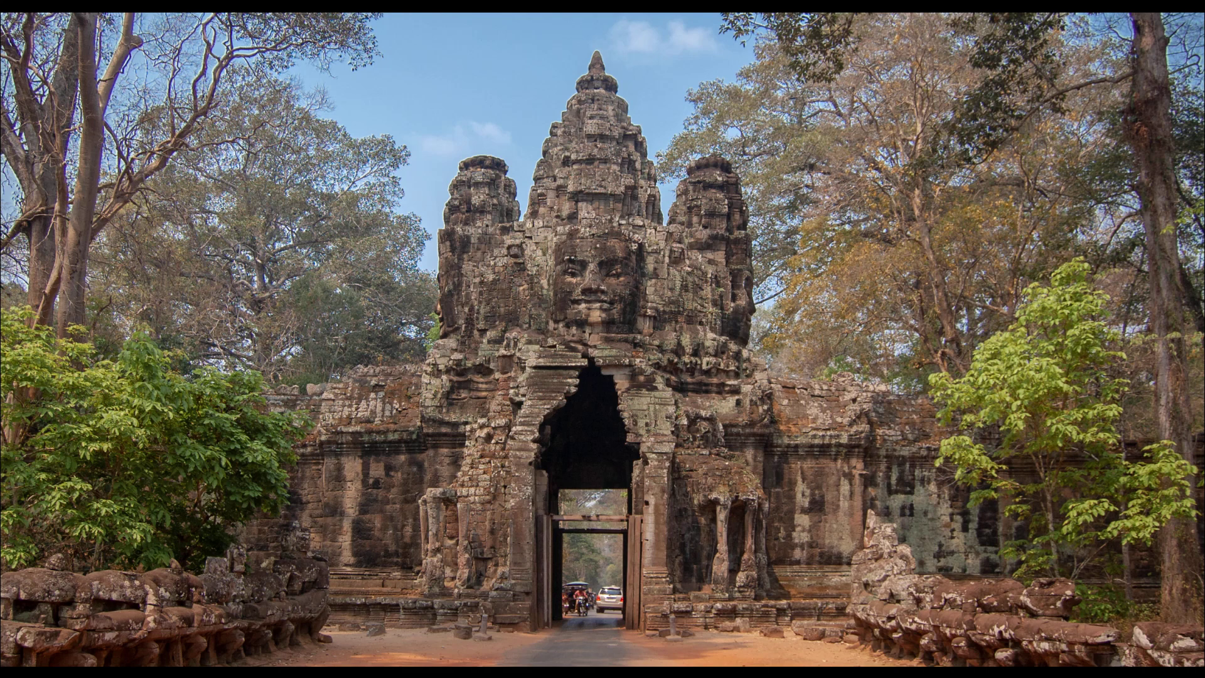
key(Escape)
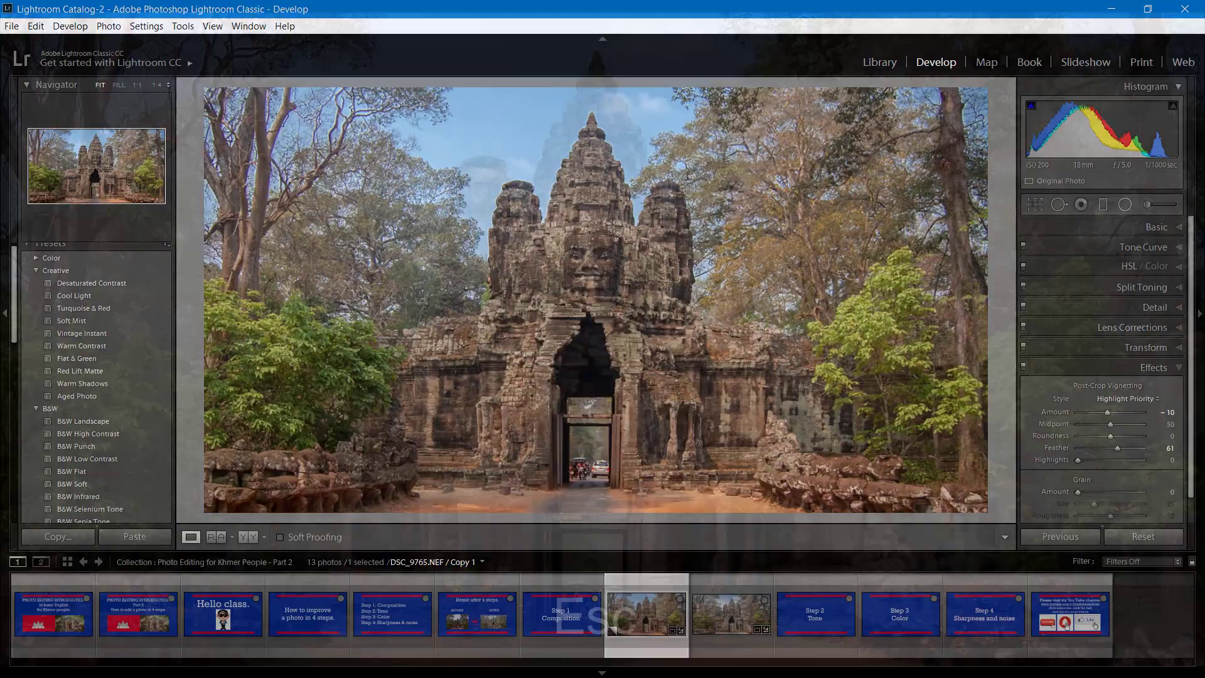